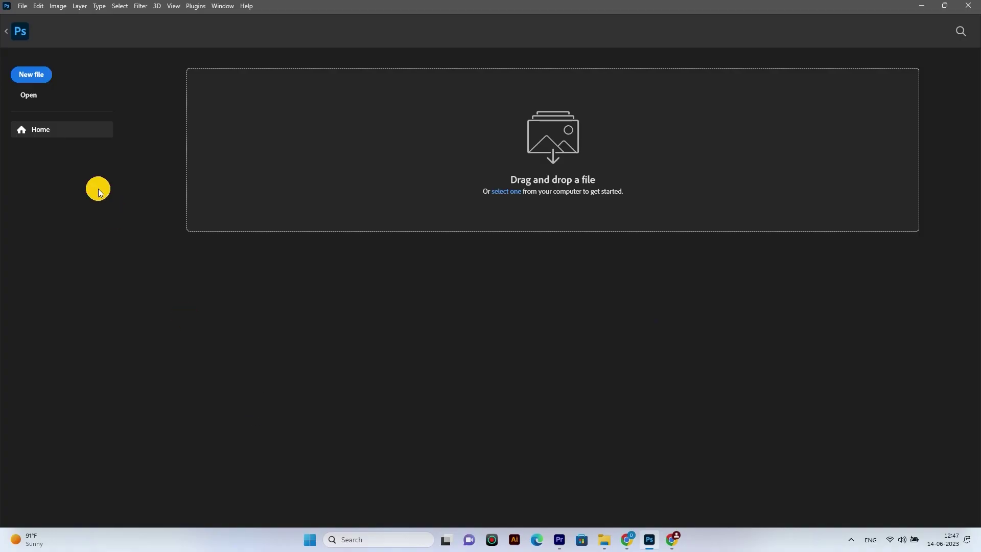
- Start a new document from the Home screen with the 1080 × 1080 px, 300 ppi preset
click(32, 74)
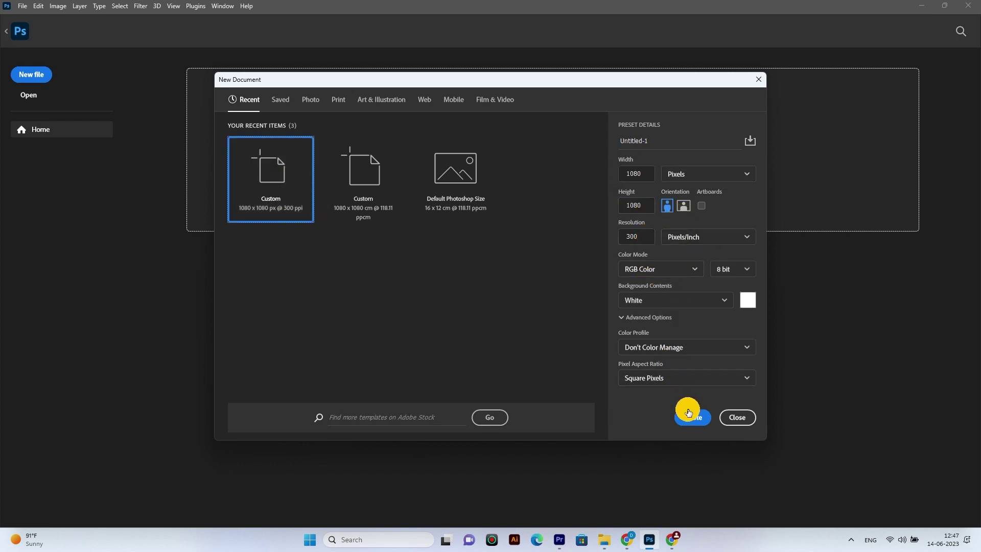
click(697, 422)
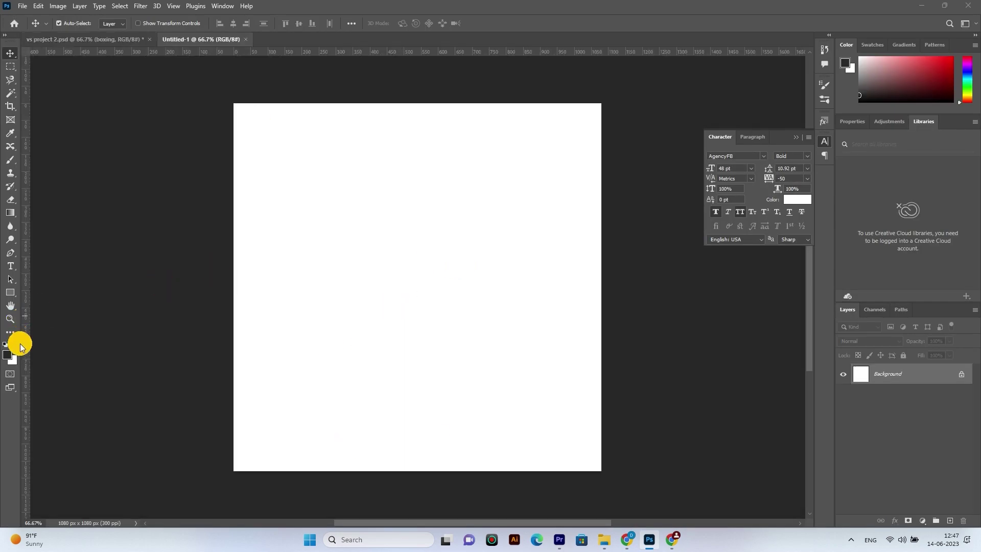
- Cover the canvas with a Solid Color fill layer in light grey #a4a1a1
click(8, 357)
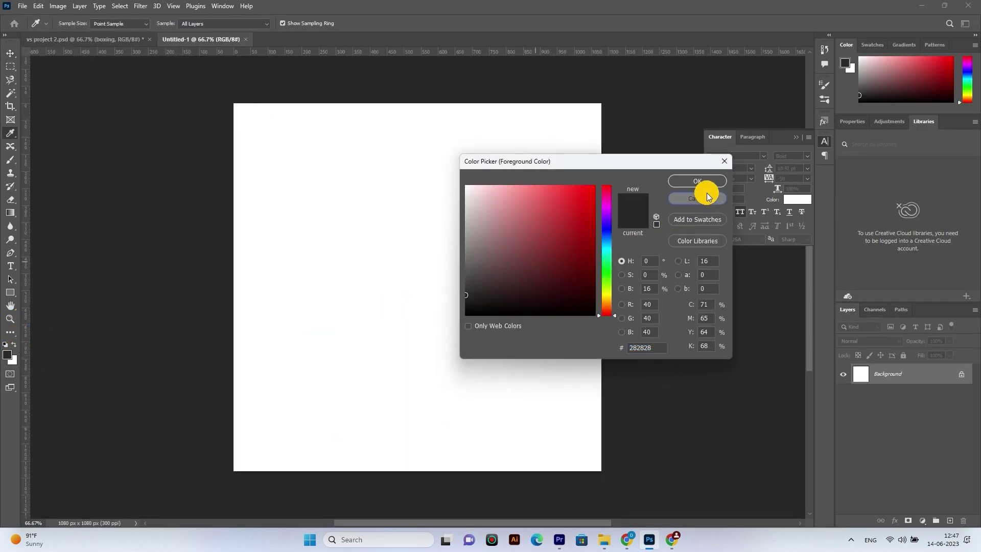
click(703, 183)
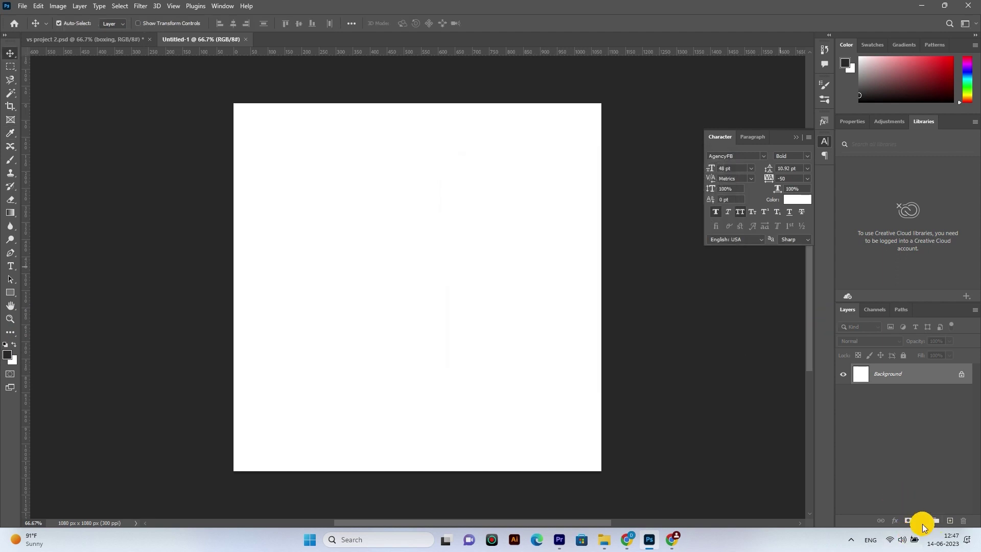
click(922, 522)
click(904, 342)
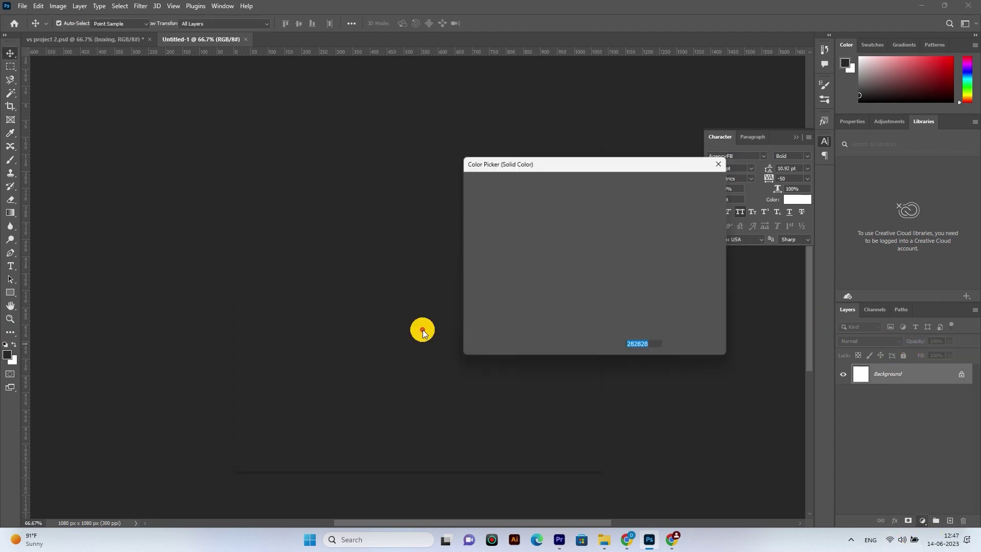
drag(485, 248, 466, 248)
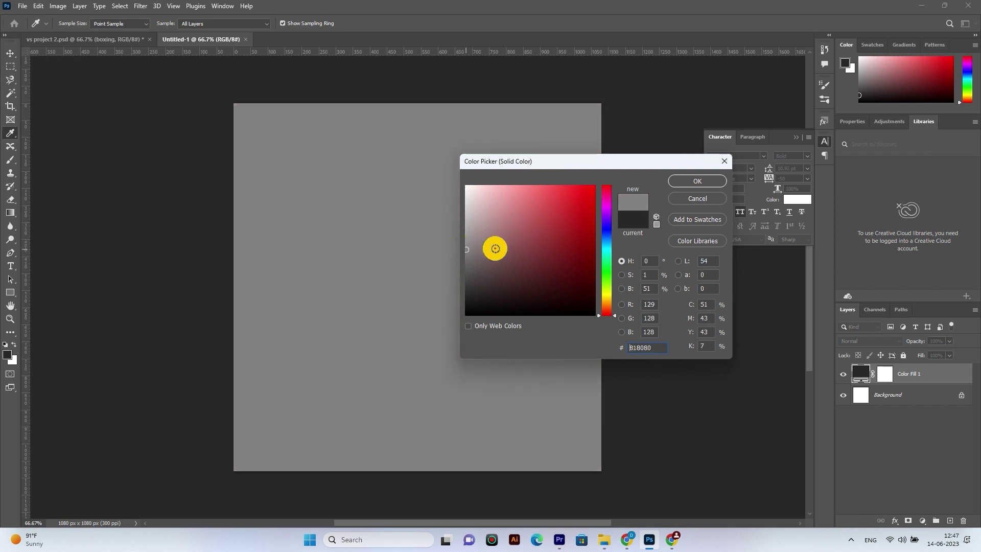
click(693, 182)
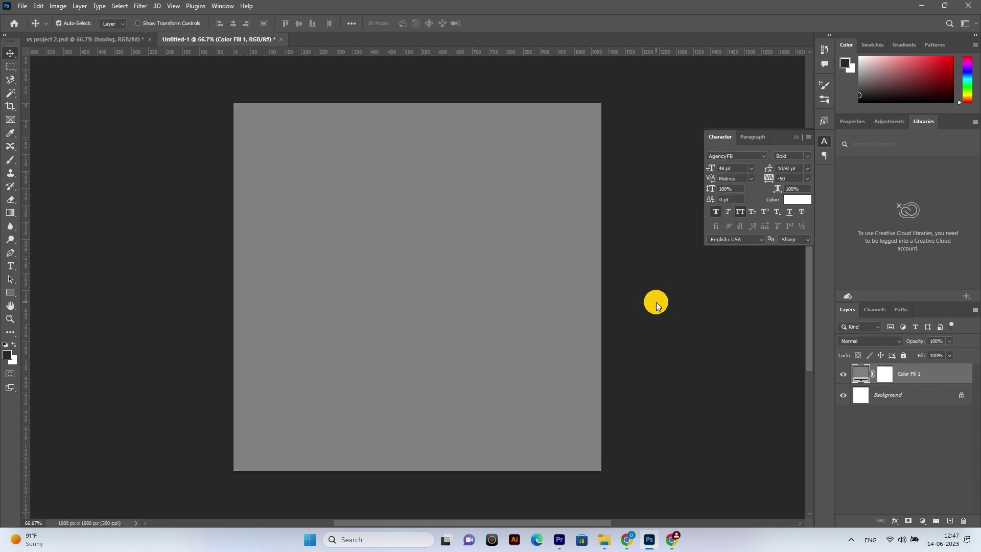
double_click(861, 374)
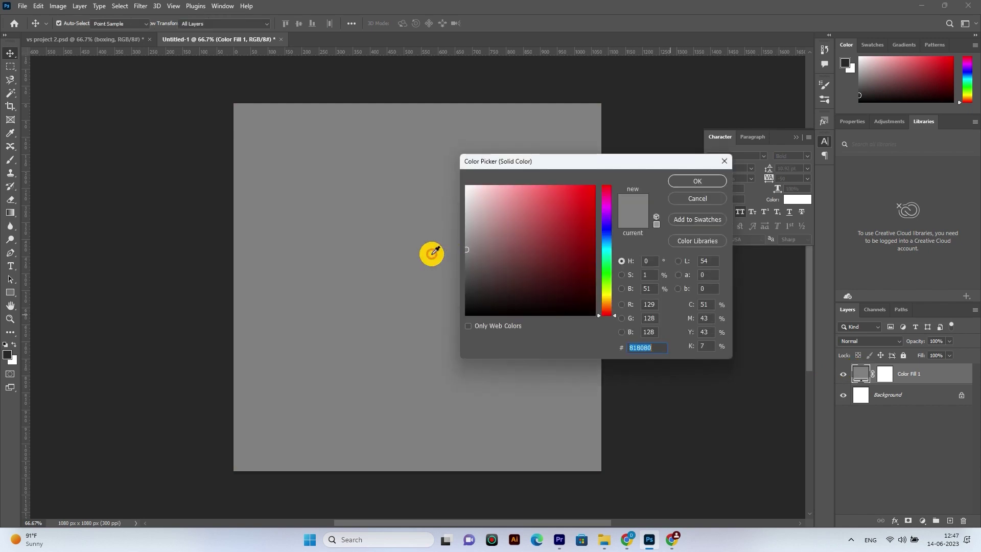
drag(467, 242, 468, 231)
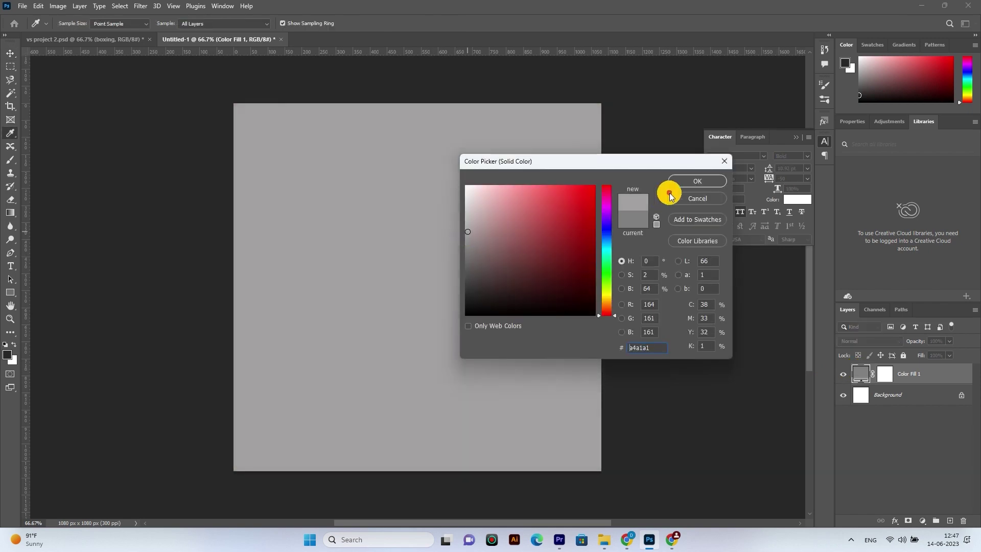
click(692, 182)
- Open the Desktop's dubble exploser folder in File Explorer and drag the profile photo into Photoshop
click(605, 539)
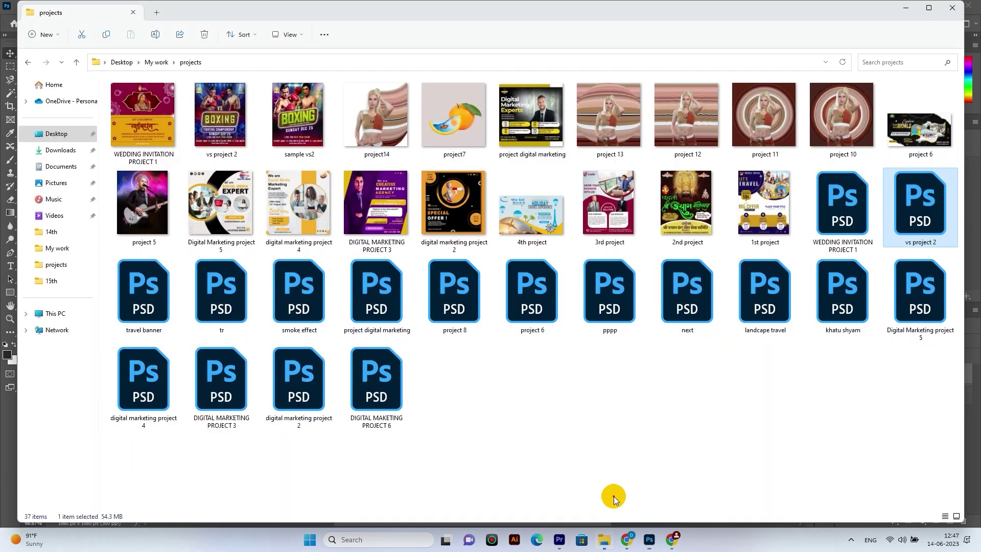
click(57, 134)
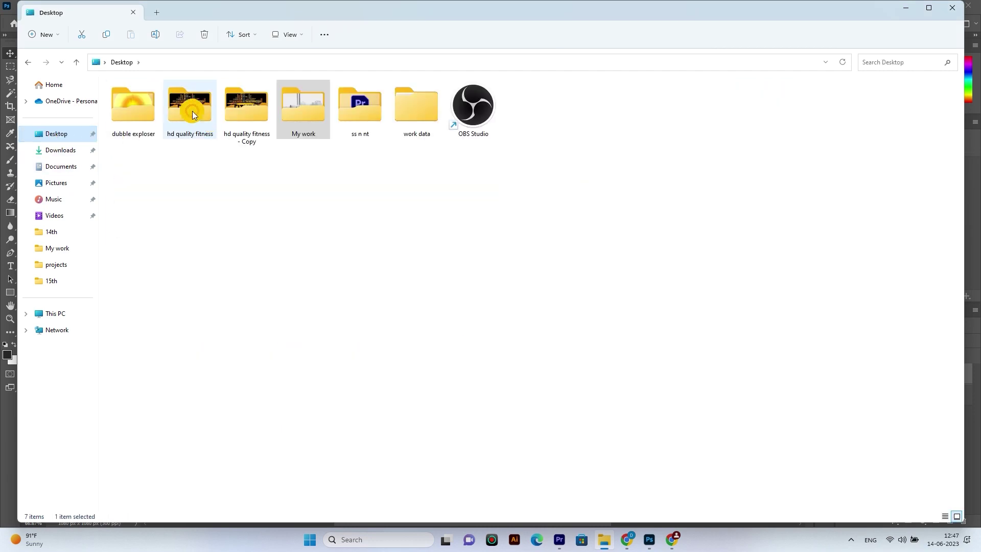
click(139, 111)
double_click(139, 111)
mouse_move(280, 122)
mouse_down()
mouse_move(684, 514)
mouse_move(437, 352)
mouse_up()
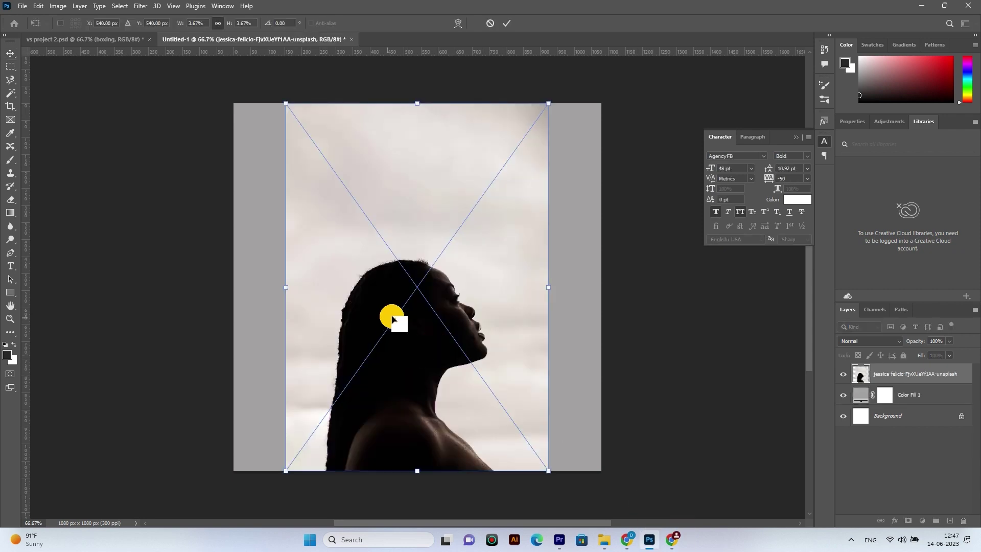
- Enlarge the placed profile photo, shift it up-left, and commit the transform
drag(550, 287, 587, 285)
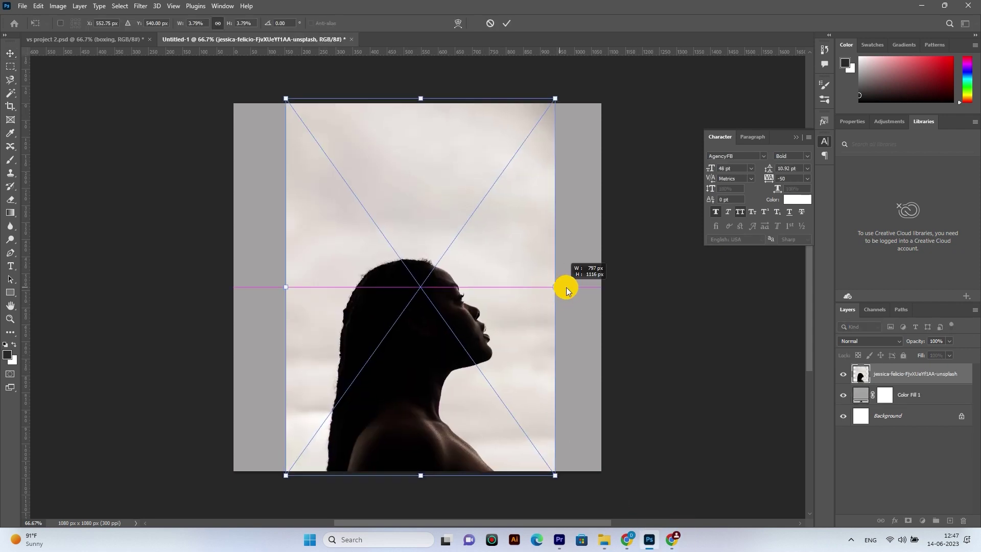
mouse_move(512, 308)
mouse_down()
mouse_move(494, 274)
mouse_move(499, 287)
mouse_up()
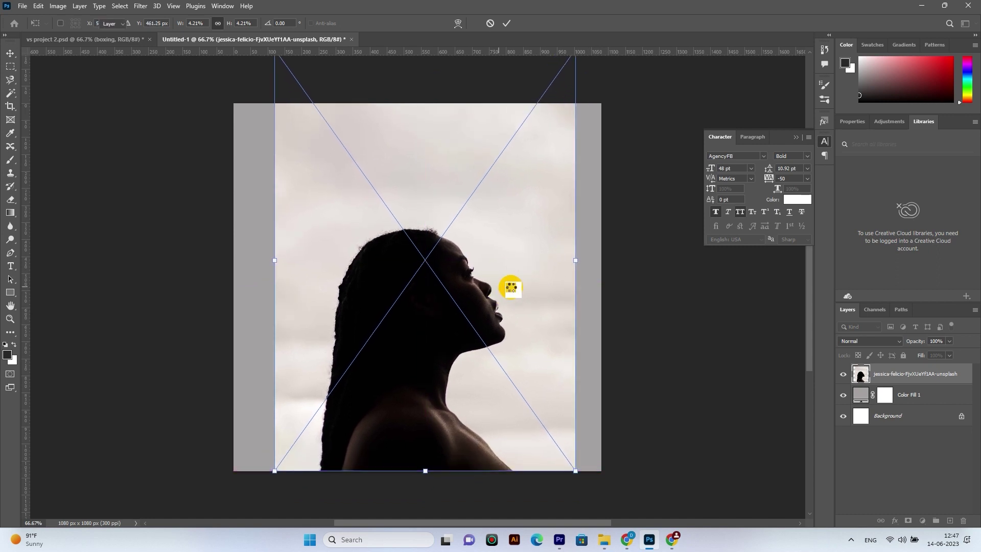
key(Return)
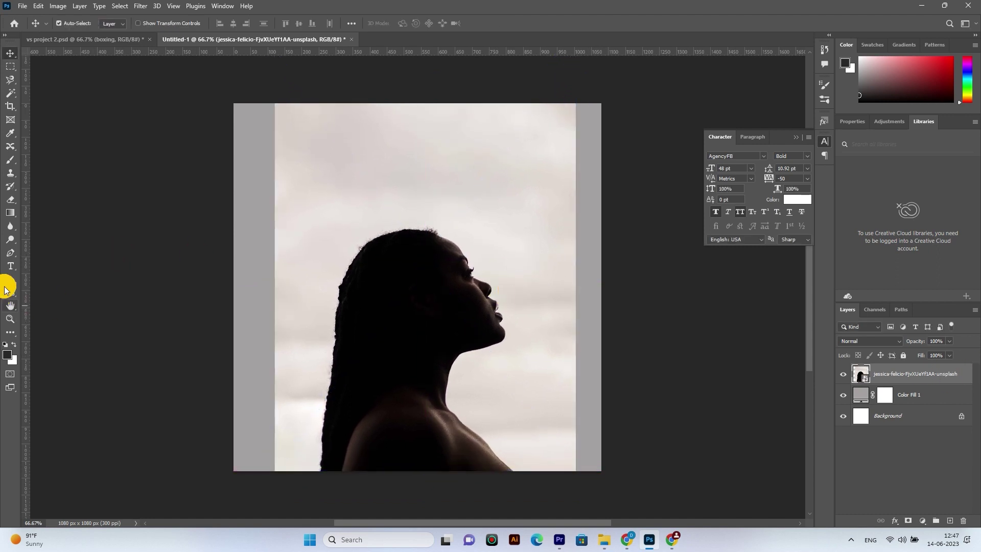
- Select the woman with Select Subject and add a layer mask that hides the sky
click(11, 92)
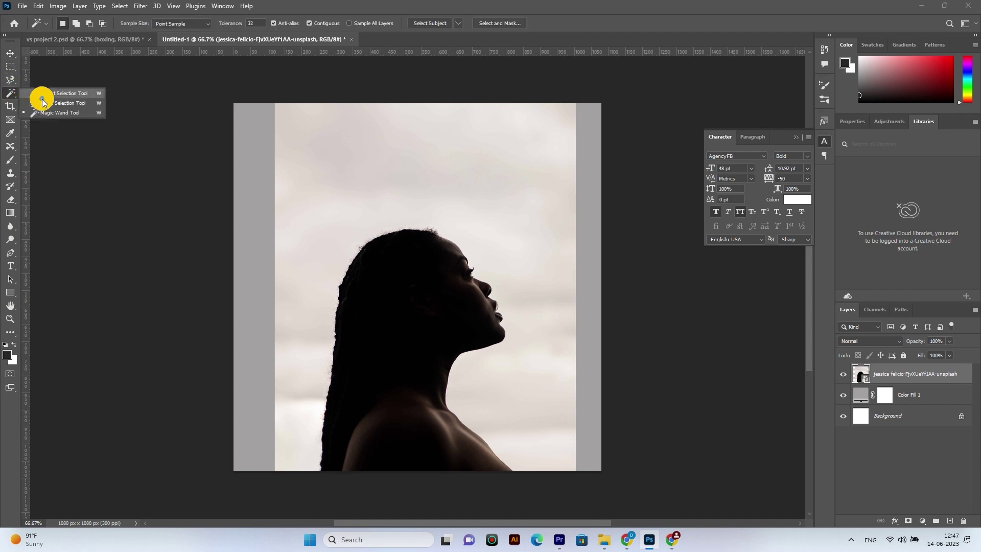
click(41, 101)
click(279, 23)
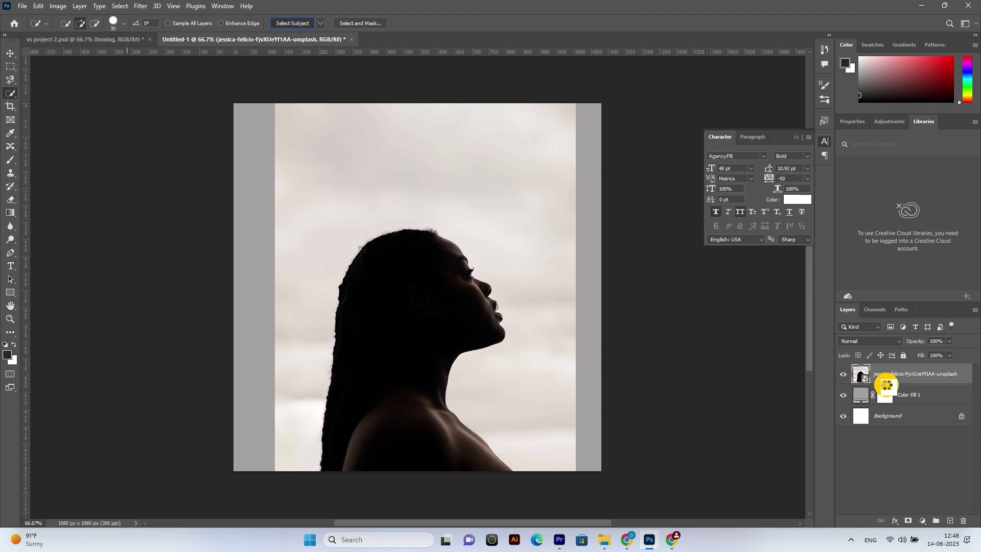
click(908, 519)
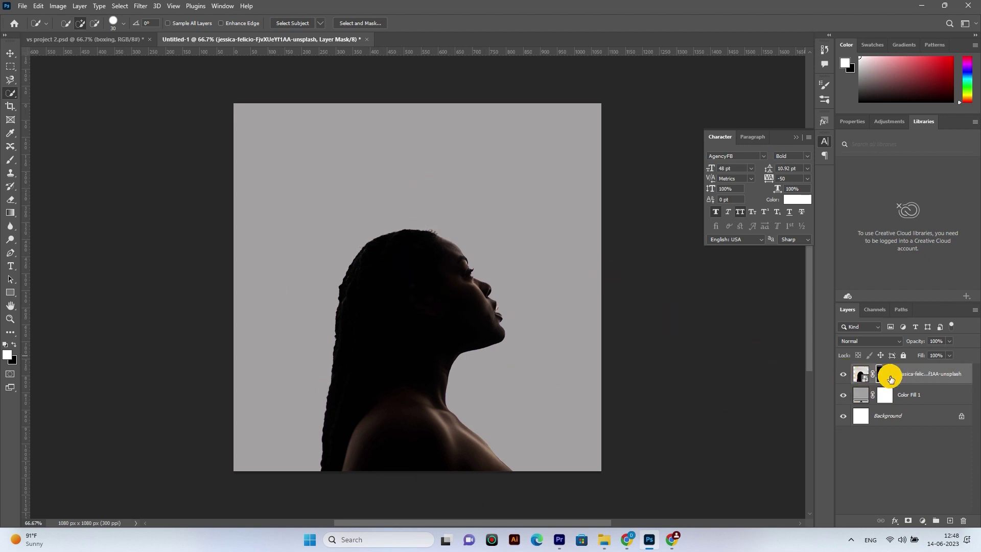
click(858, 378)
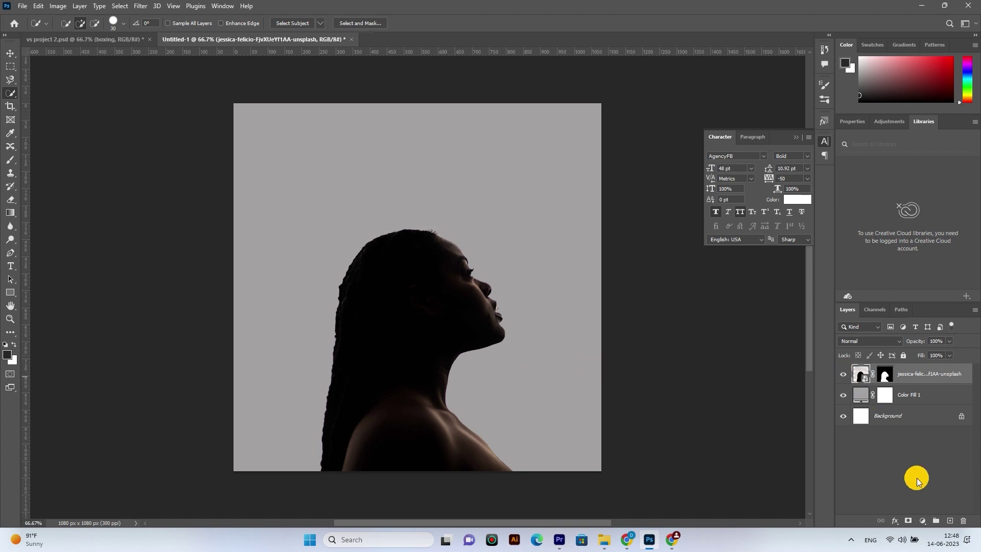
- Clip a Curves adjustment to the profile photo and pull the curve down to blacken the silhouette
click(922, 520)
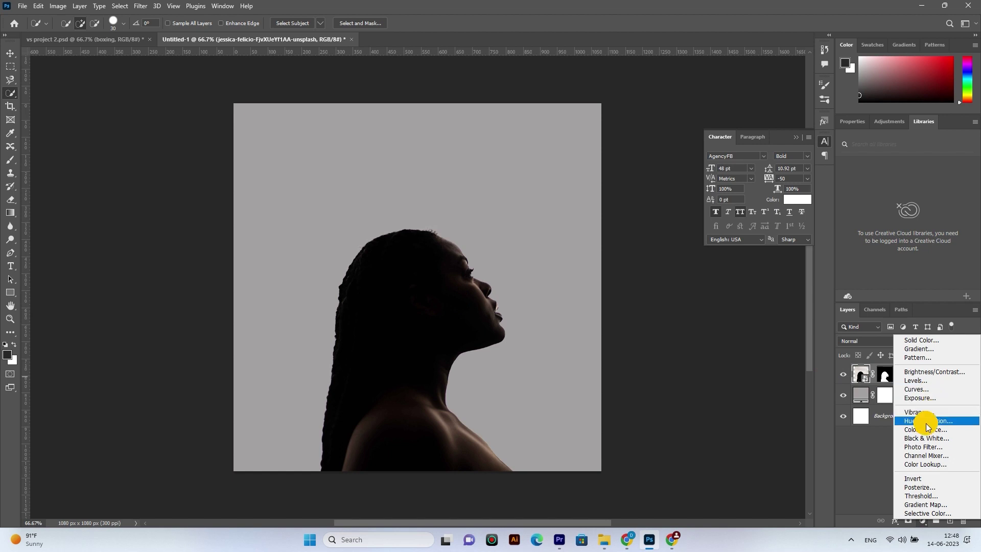
click(919, 389)
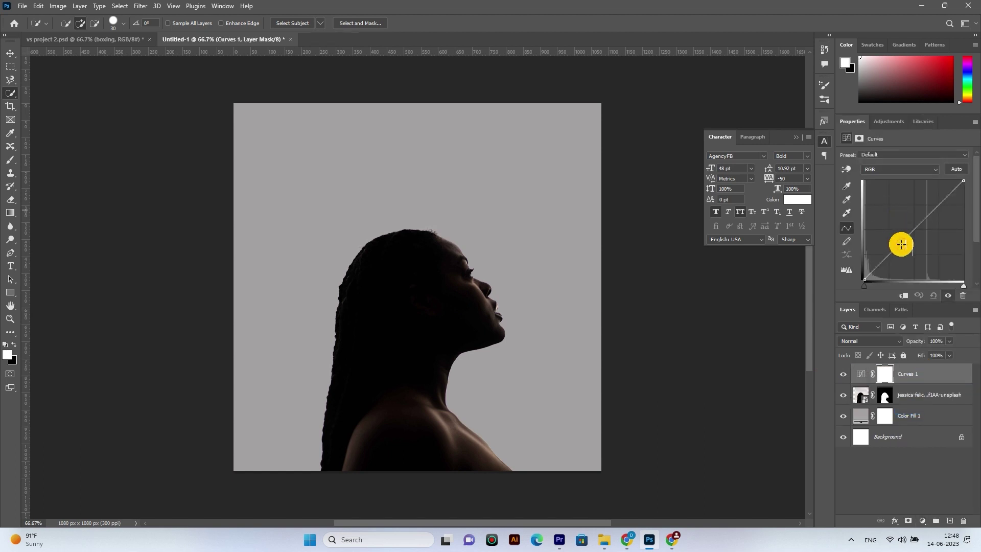
drag(906, 245, 910, 246)
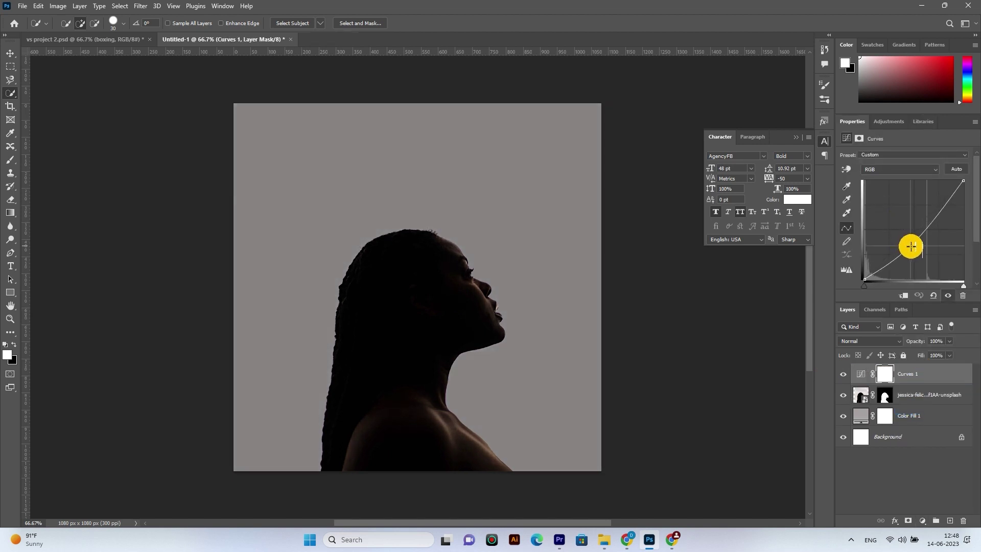
click(901, 295)
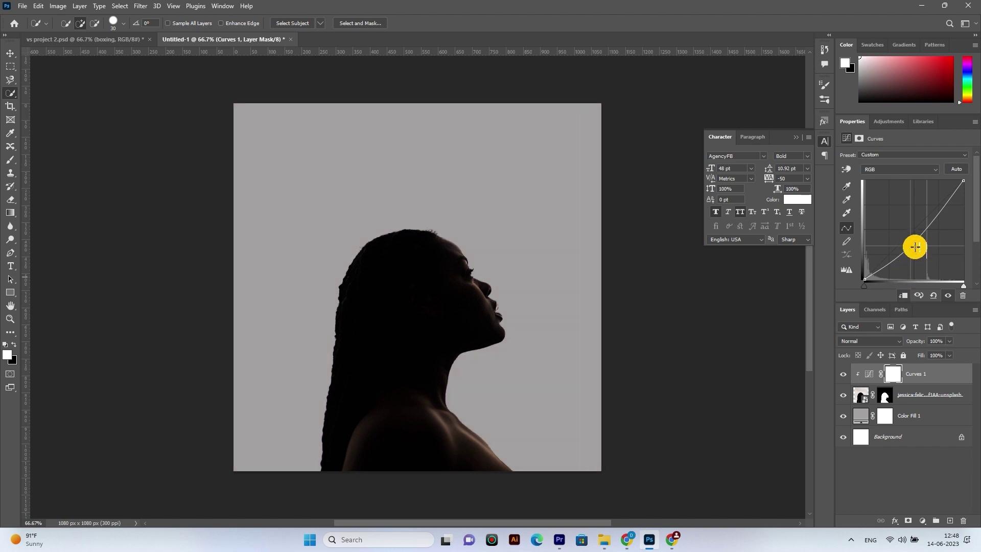
mouse_move(914, 246)
mouse_down()
mouse_move(923, 251)
mouse_move(914, 266)
mouse_move(933, 247)
mouse_up()
click(936, 256)
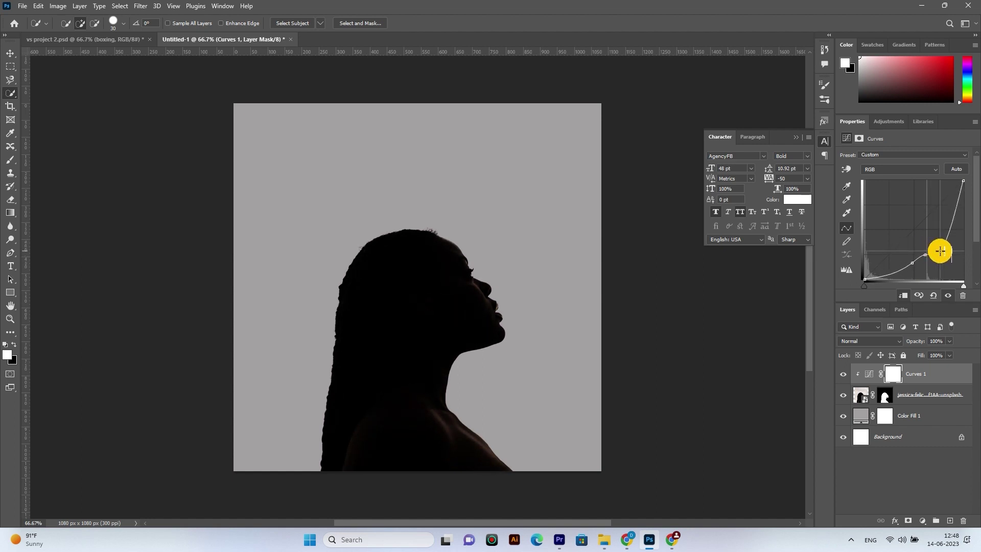
click(892, 375)
key(b)
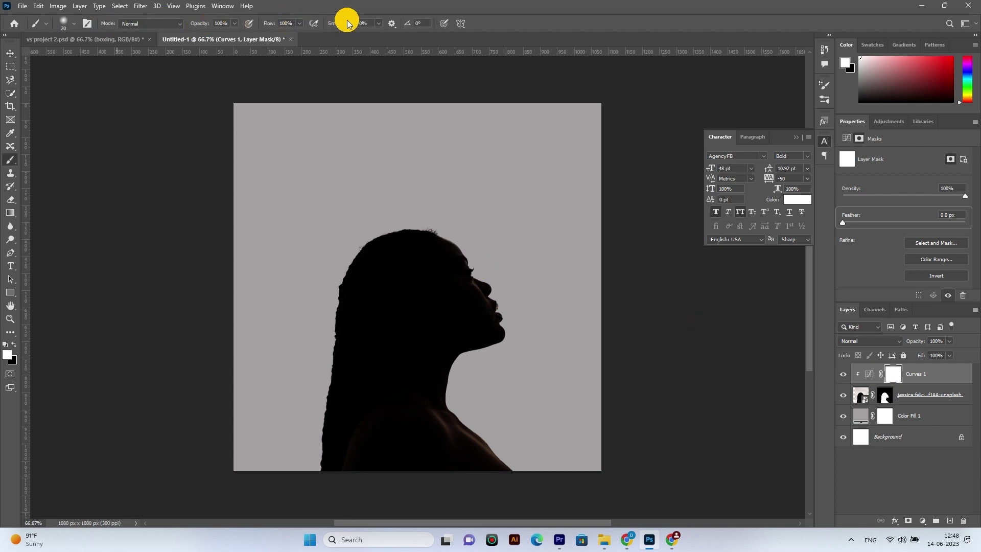
- Give the brush 0% hardness and 1% spacing, dismissing the invalid-value warning
click(89, 24)
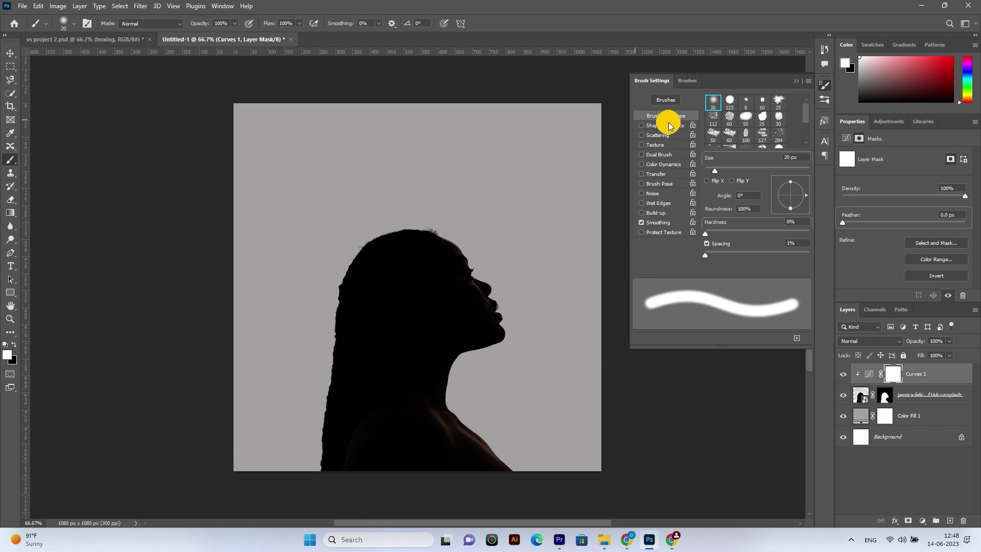
click(654, 224)
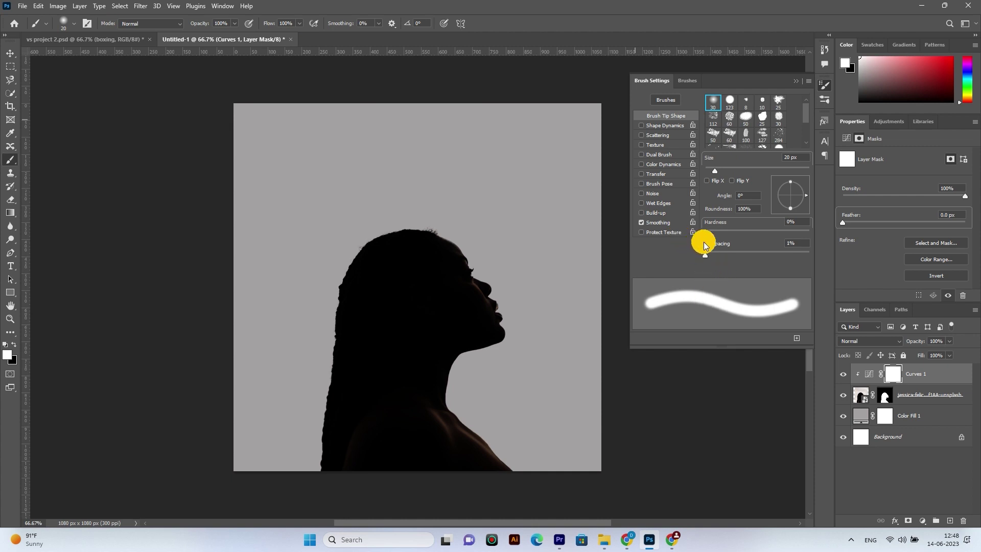
drag(710, 248, 708, 250)
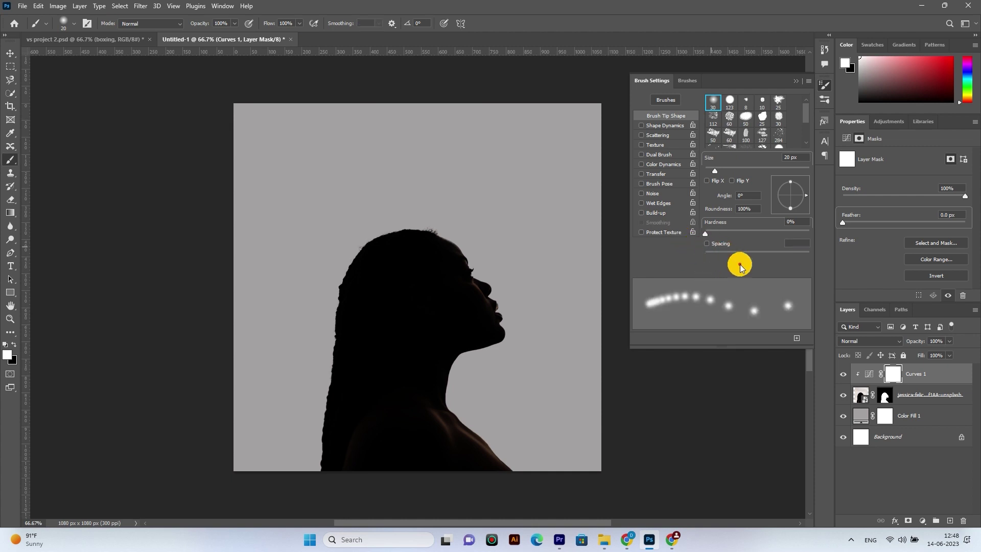
click(709, 245)
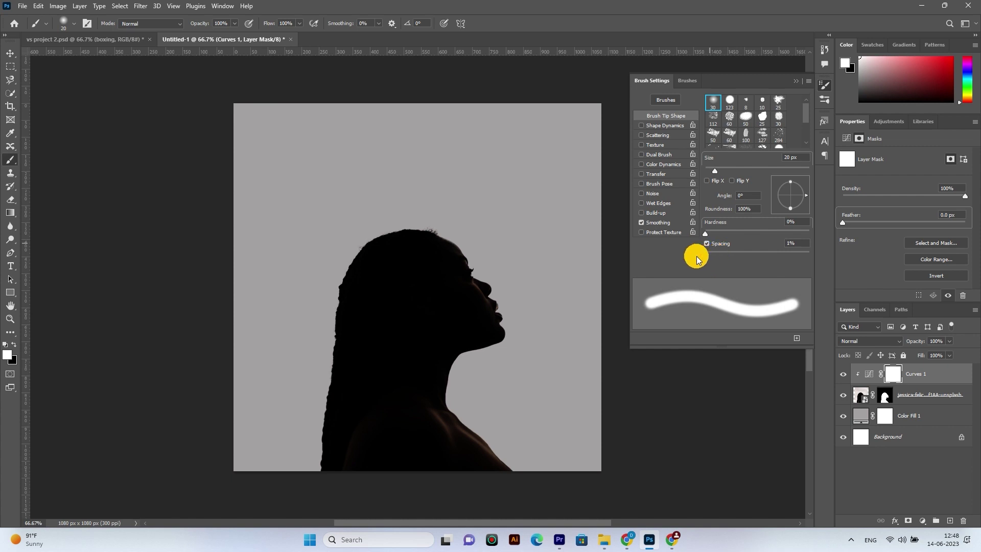
click(786, 243)
text(0)
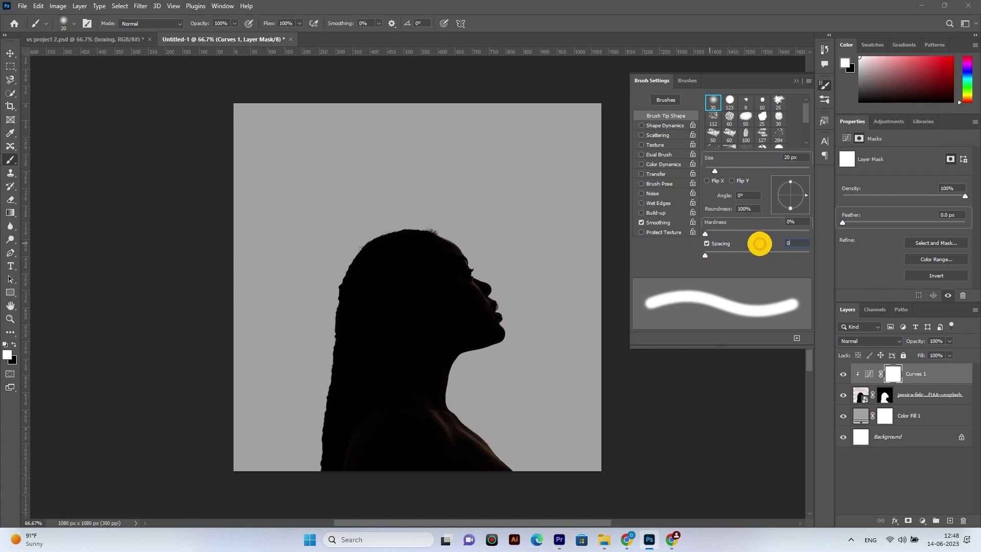
key(Return)
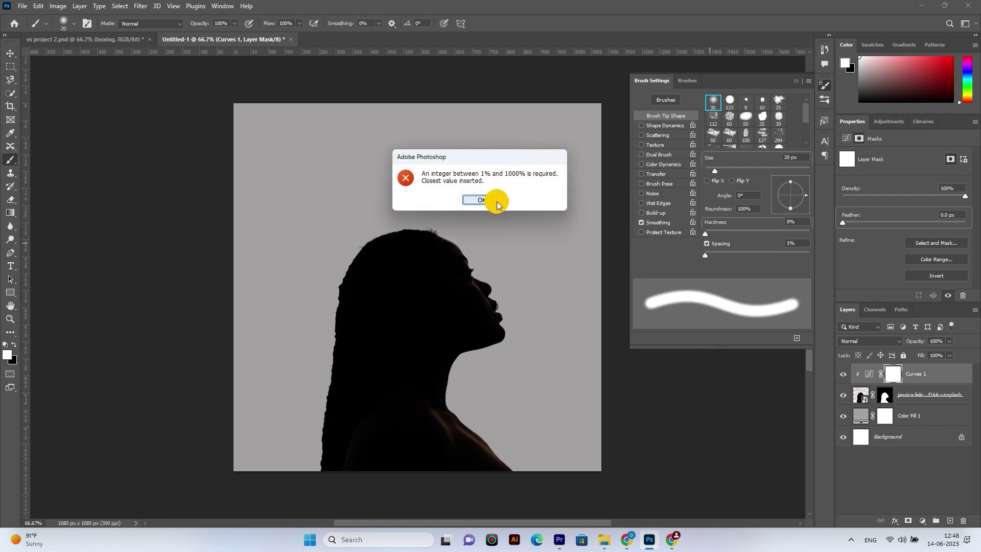
click(483, 200)
click(795, 80)
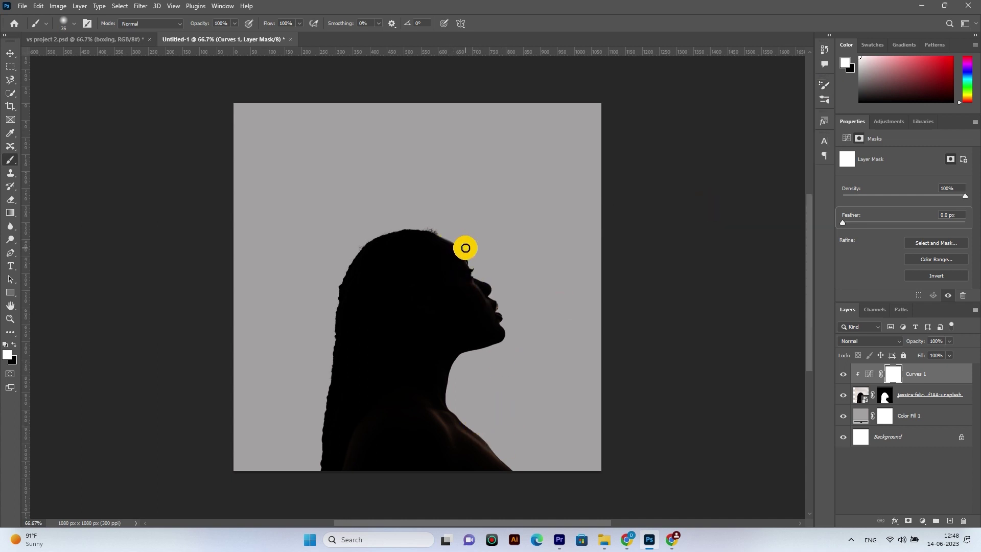
- Paint black with a 125 px brush on the Curves 1 mask over the neck and chin
key(bracketright)
key(bracketright)
key(bracketright)
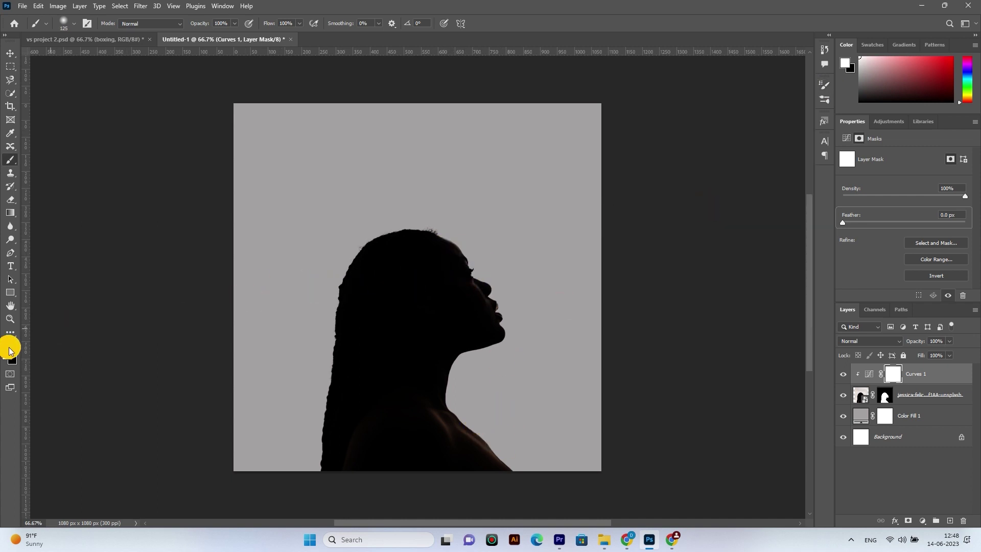
click(14, 344)
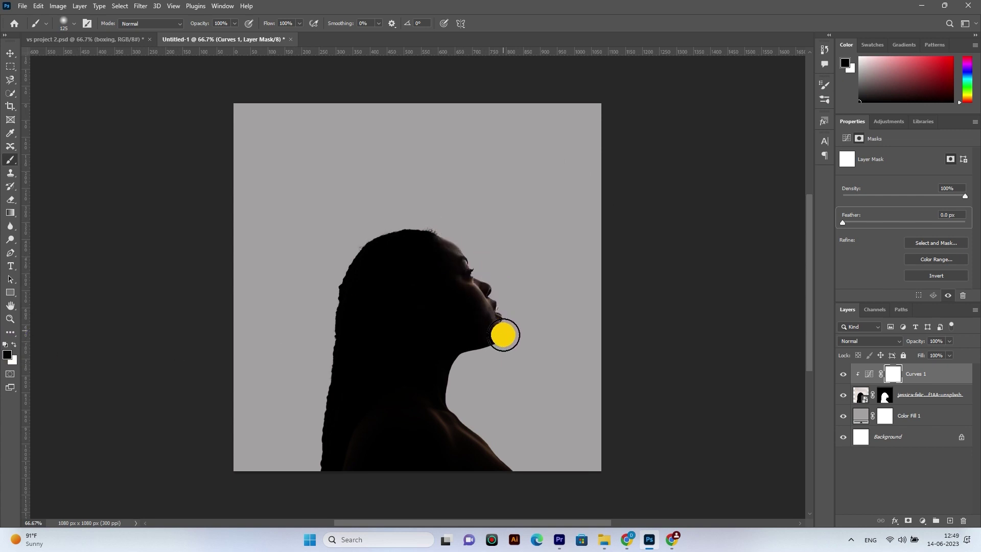
mouse_move(457, 376)
mouse_down()
mouse_move(477, 359)
mouse_move(554, 464)
mouse_up()
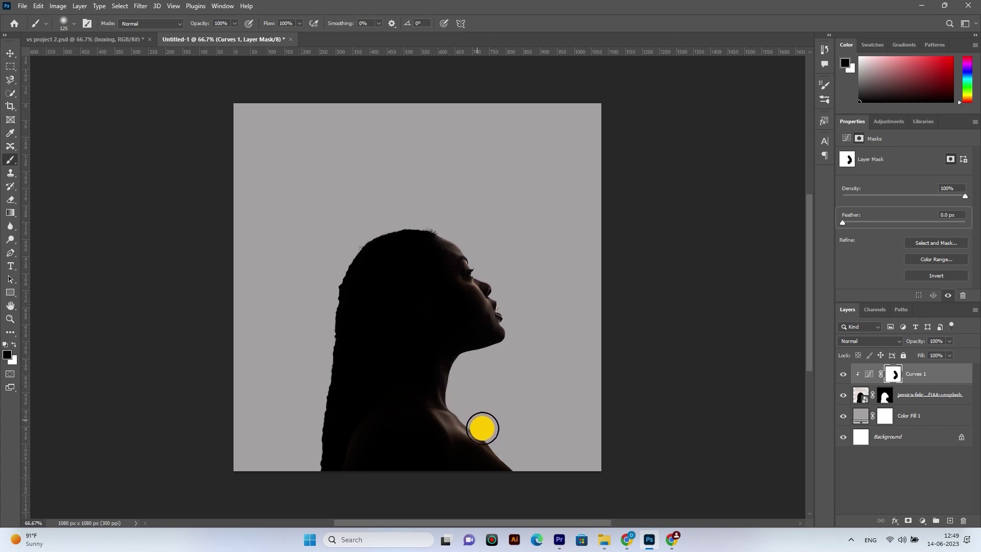
mouse_move(559, 345)
mouse_down()
mouse_move(516, 324)
mouse_move(453, 234)
mouse_move(499, 293)
mouse_move(508, 339)
mouse_up()
- Convert the masked woman photo layer into a smart object and switch to the Move tool
click(886, 394)
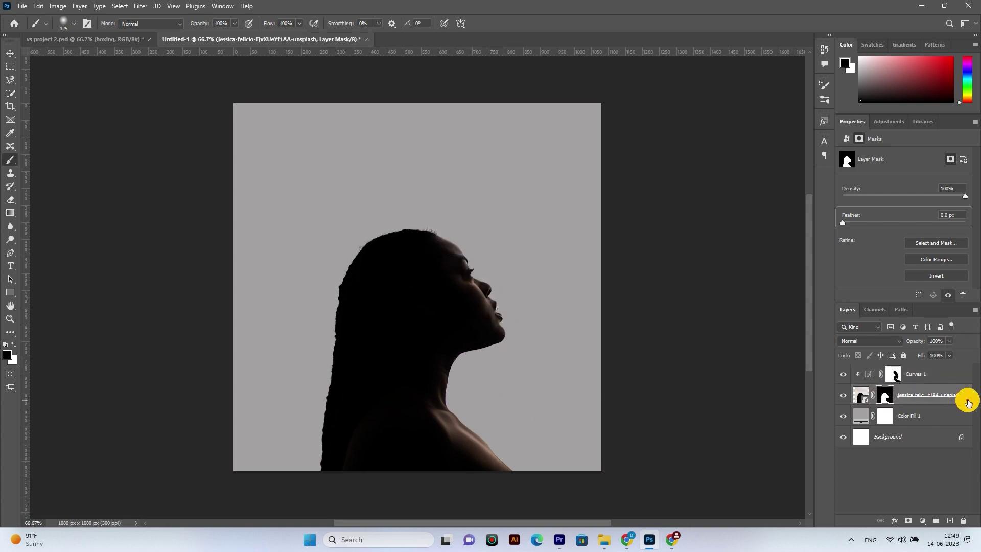
right_click(893, 397)
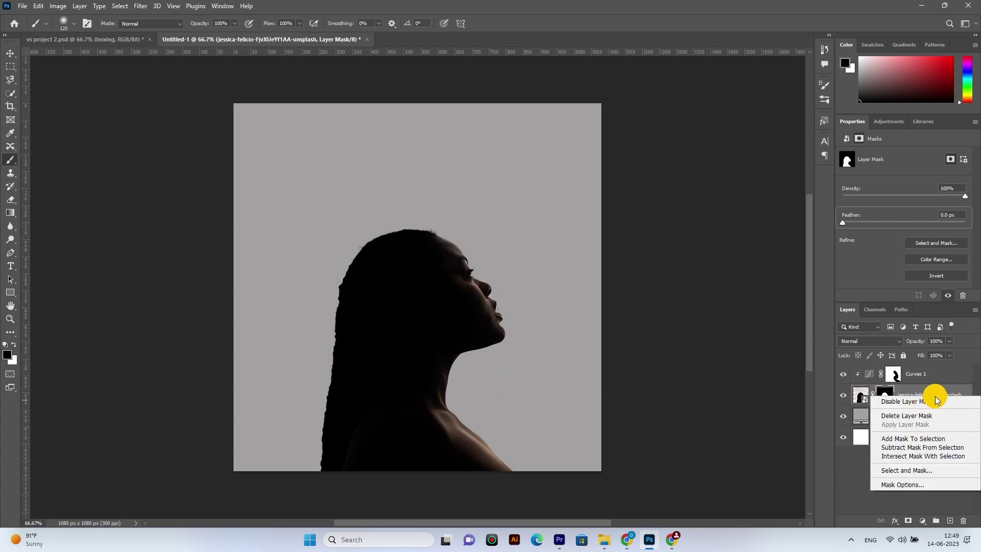
click(936, 393)
right_click(936, 393)
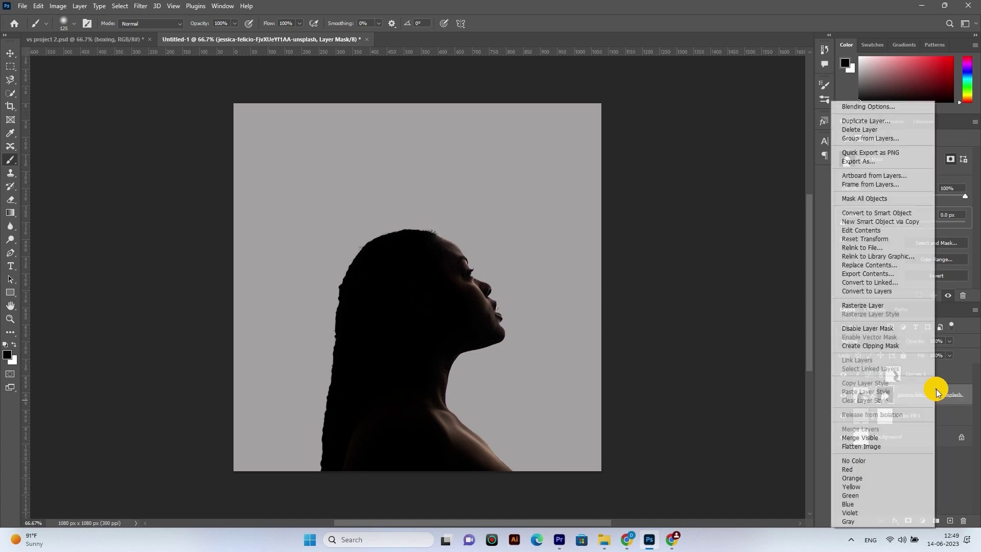
click(893, 211)
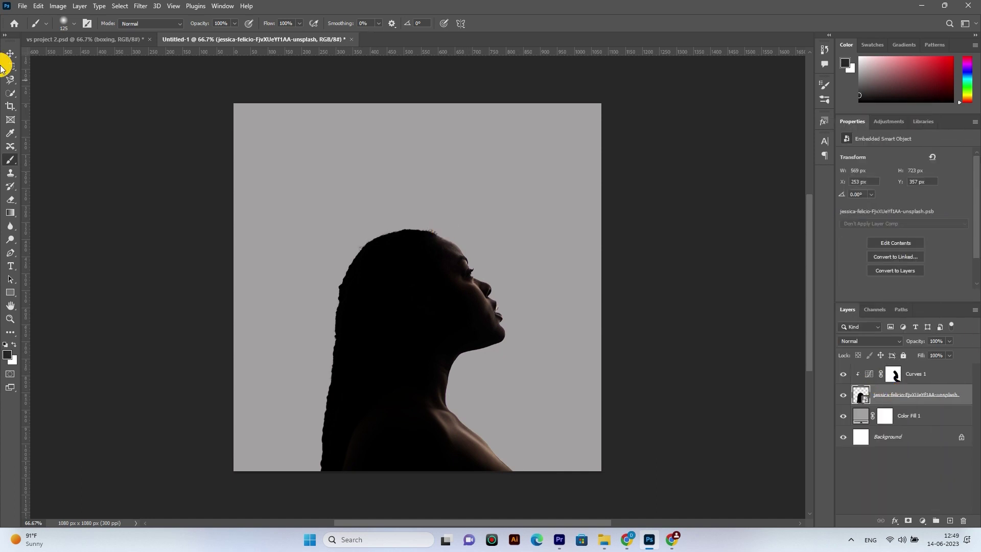
click(12, 92)
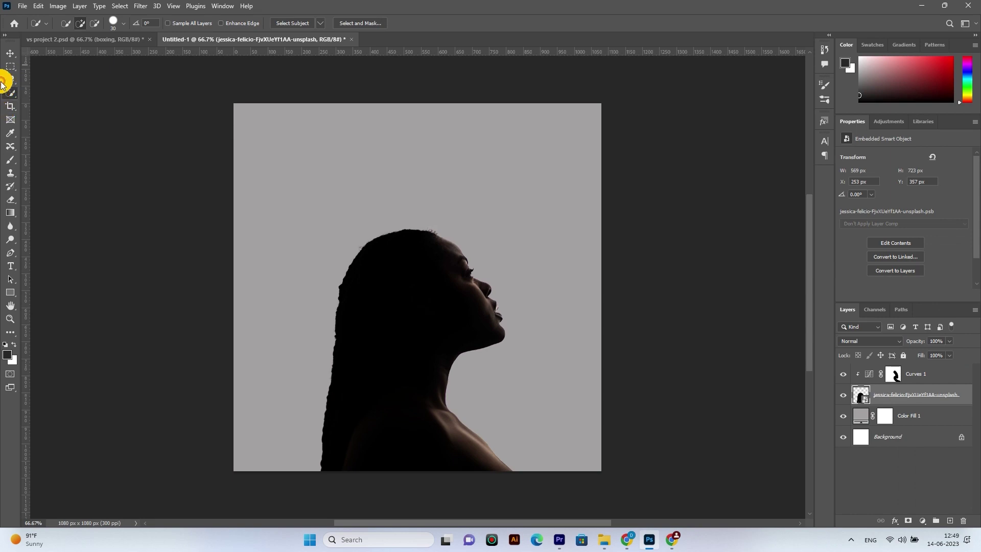
click(10, 53)
mouse_move(603, 539)
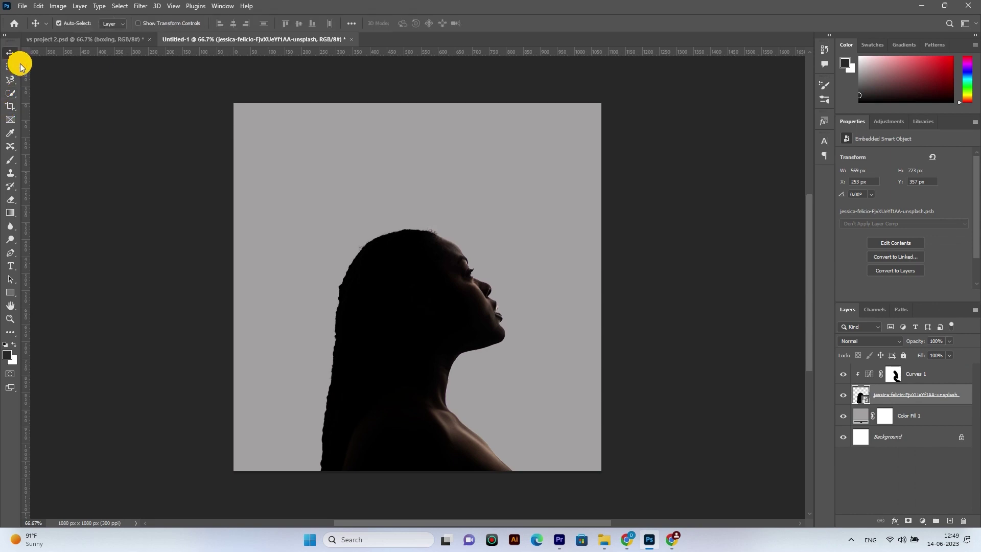
- Place the curtain-window photo from File Explorer onto the canvas and re-clip Curves 1 to the woman layer
click(602, 549)
mouse_move(153, 125)
mouse_down()
mouse_move(662, 521)
mouse_move(453, 312)
mouse_up()
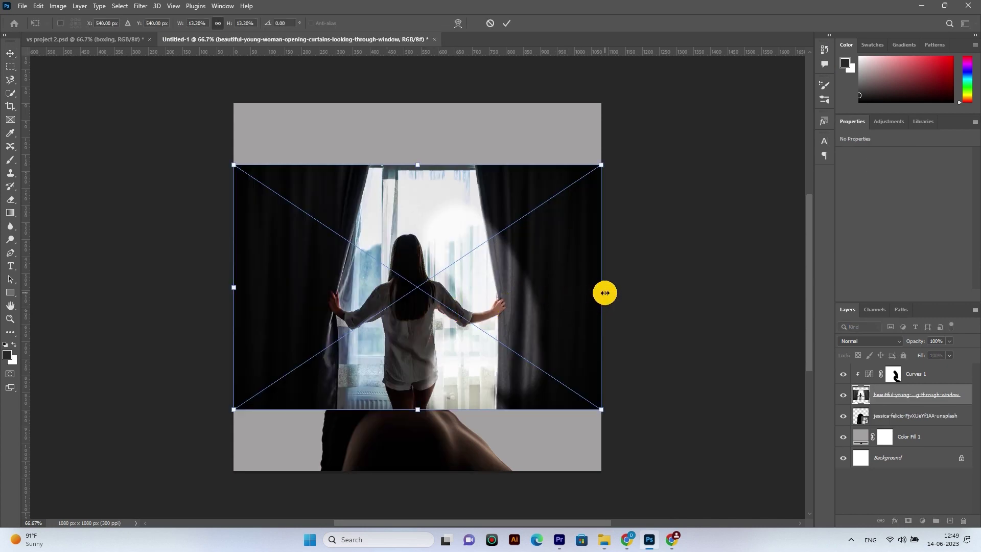
mouse_move(604, 293)
mouse_down()
mouse_move(466, 290)
mouse_move(485, 291)
mouse_up()
drag(431, 304, 449, 307)
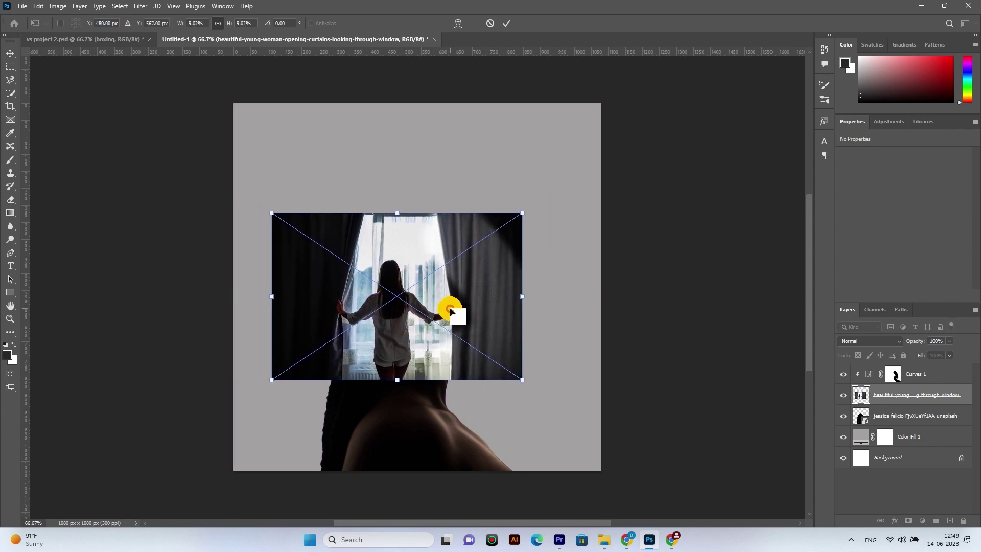
key(Return)
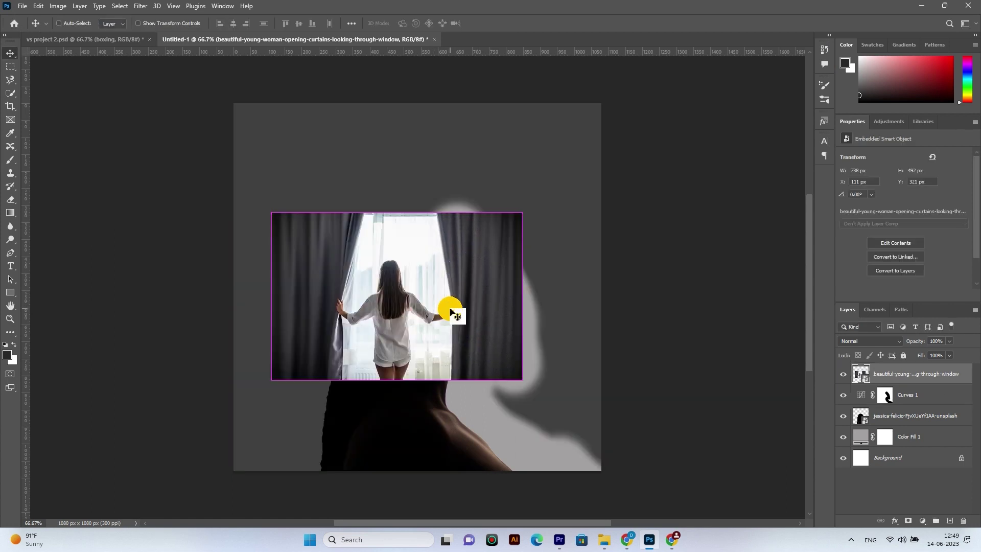
alt+click(918, 402)
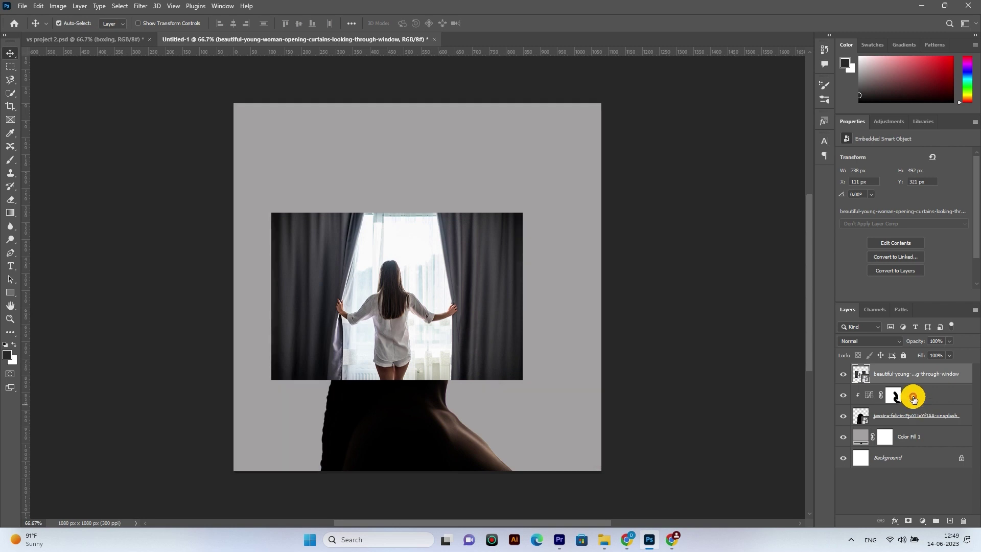
- Set the curtain photo to 36% opacity and scale it to 8.27% over the head
drag(464, 317, 470, 318)
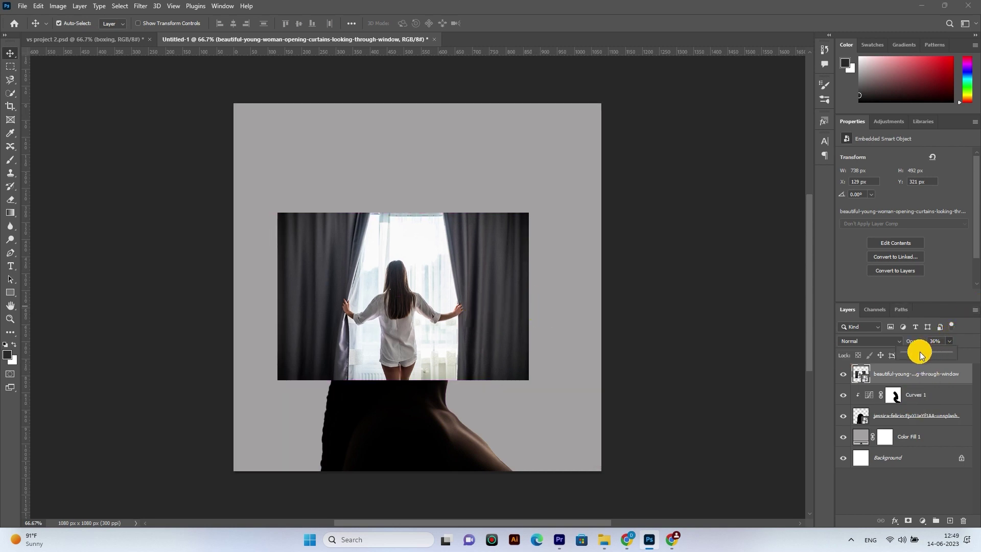
drag(450, 301, 444, 302)
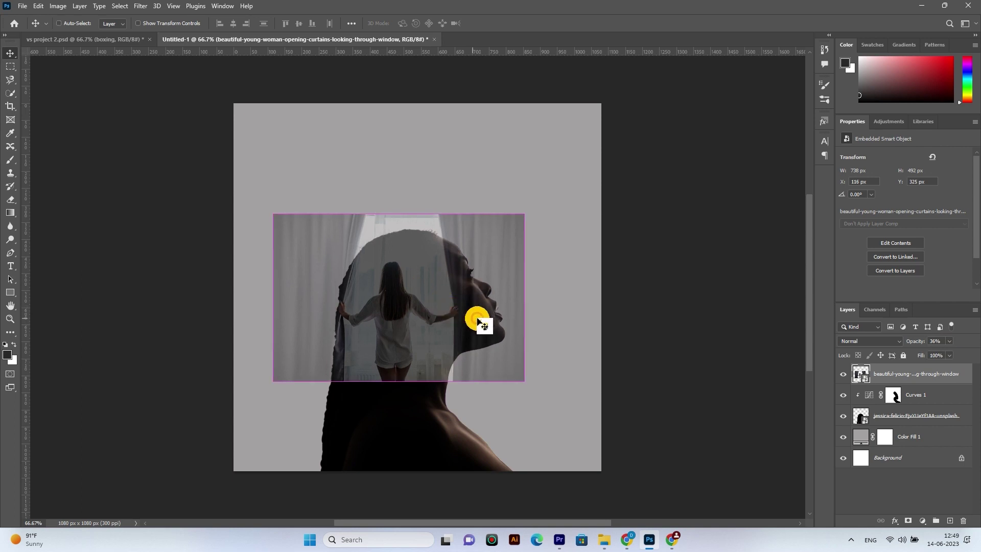
key(ctrl+t)
mouse_move(526, 300)
mouse_down()
mouse_move(486, 318)
mouse_move(485, 308)
mouse_move(483, 325)
mouse_up()
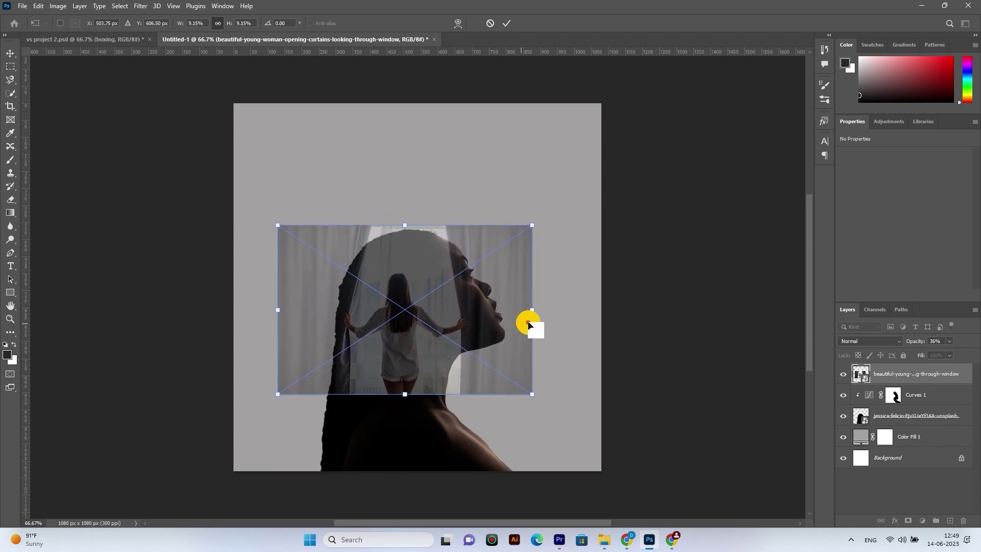
drag(535, 315, 478, 317)
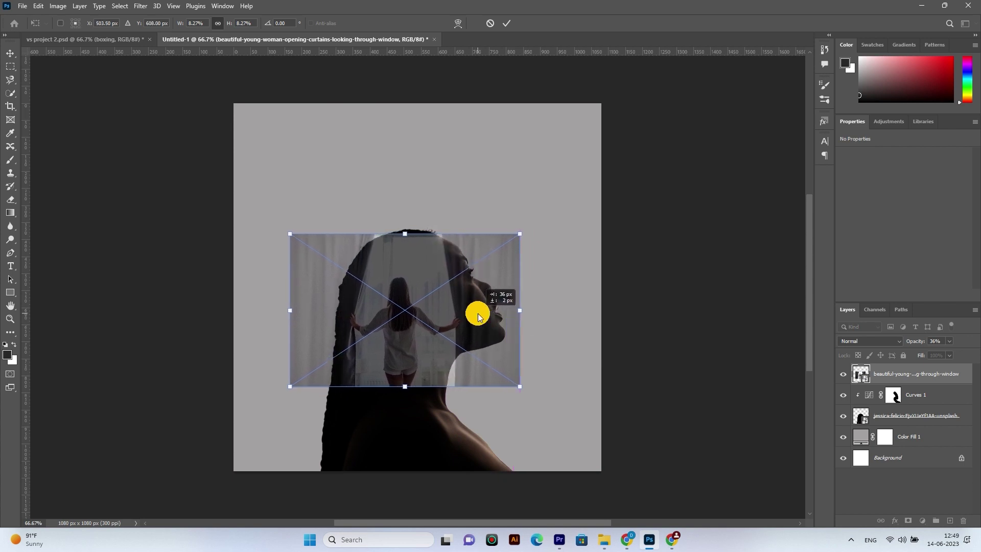
key(Return)
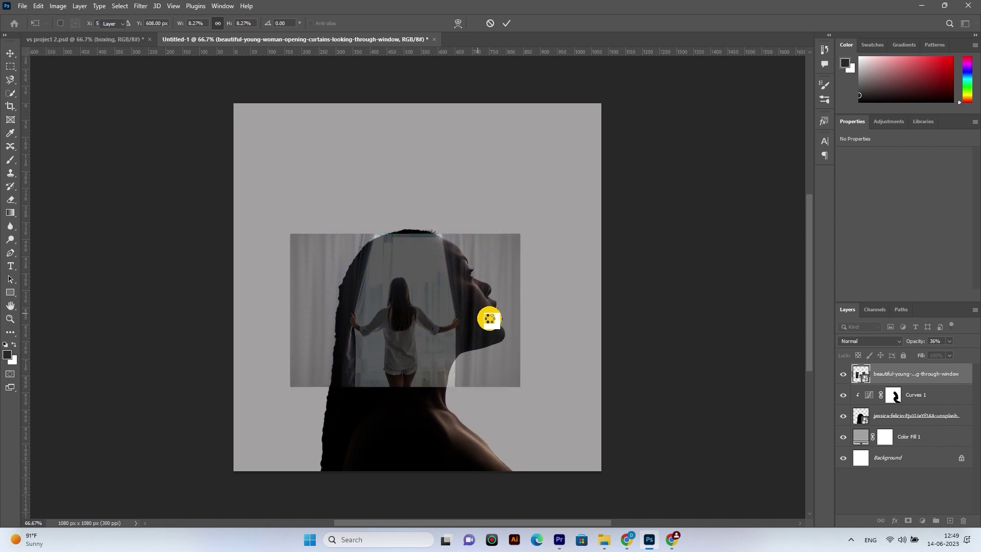
- Mask the curtain photo, painting it out beside the neck, face, top and back of the head
key(b)
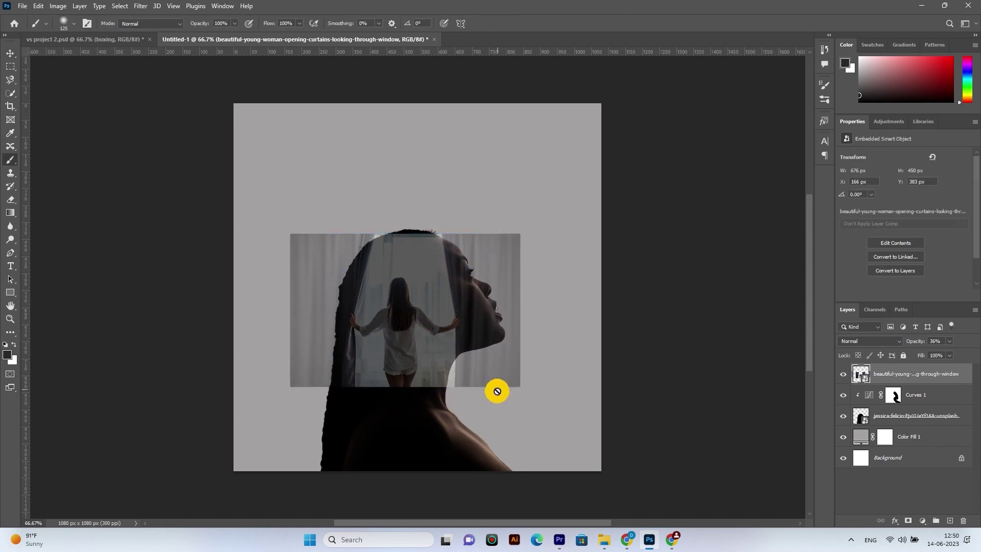
click(908, 521)
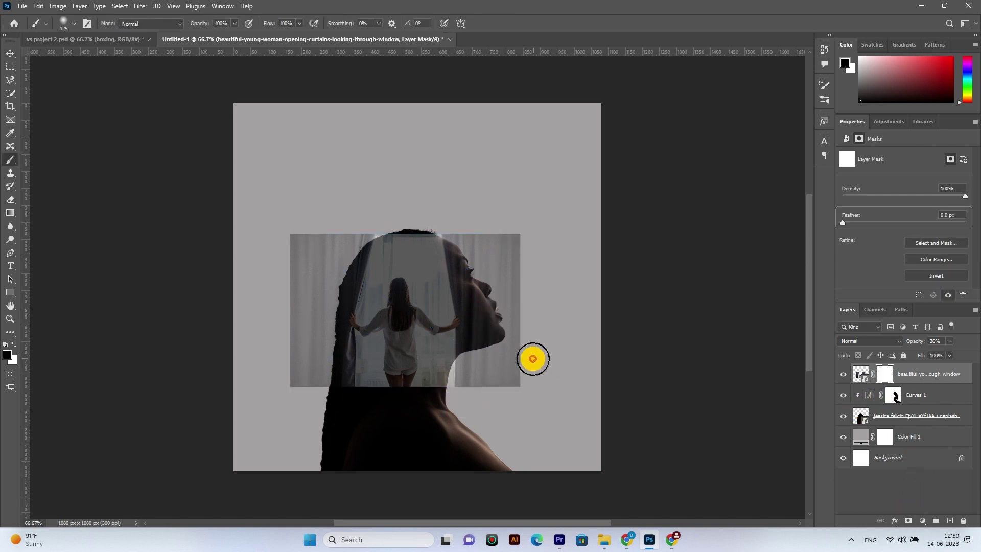
mouse_move(532, 357)
mouse_down()
mouse_move(510, 352)
mouse_move(488, 376)
mouse_move(549, 376)
mouse_up()
key(bracketleft)
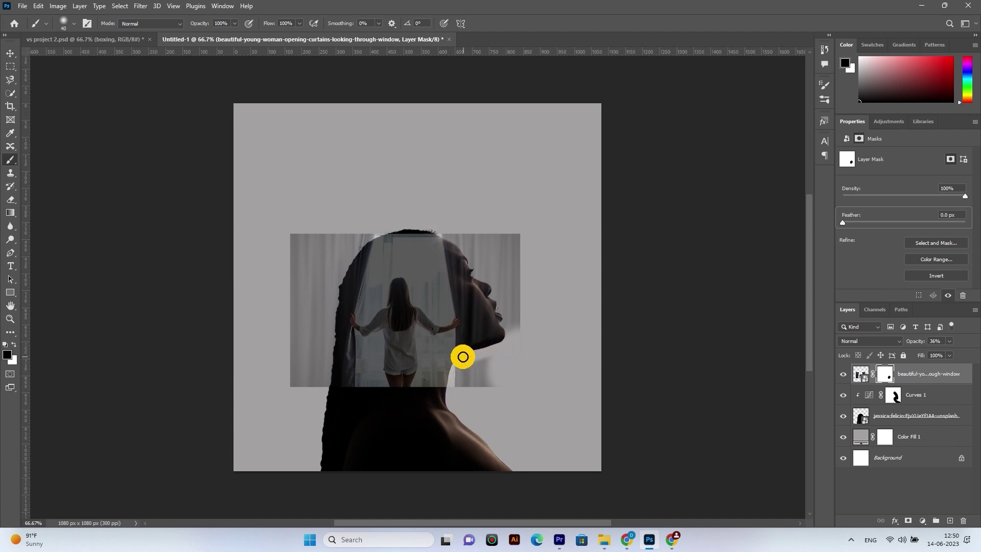
drag(451, 390, 490, 368)
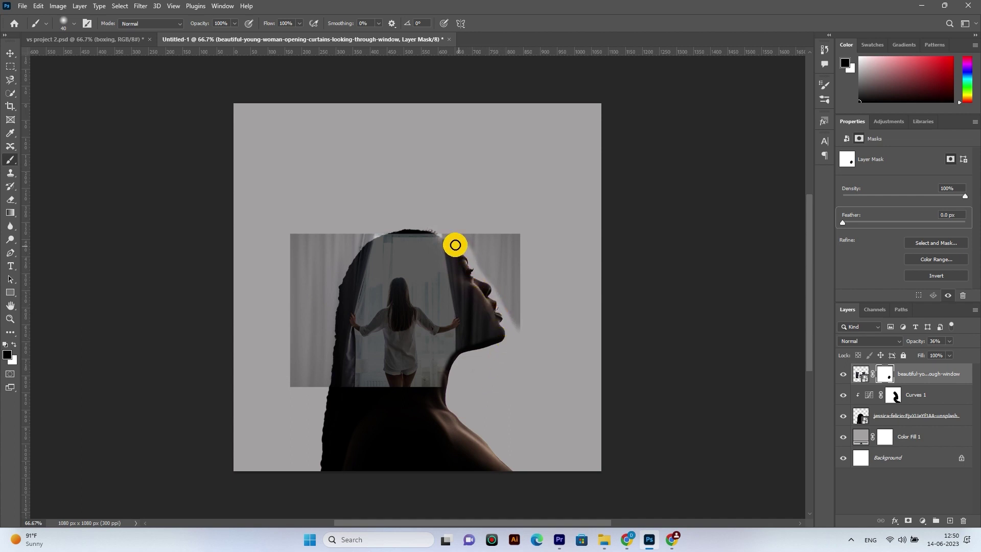
drag(456, 232, 530, 245)
mouse_move(514, 294)
mouse_down()
mouse_move(501, 304)
mouse_move(497, 273)
mouse_move(517, 258)
mouse_move(502, 252)
mouse_up()
click(387, 223)
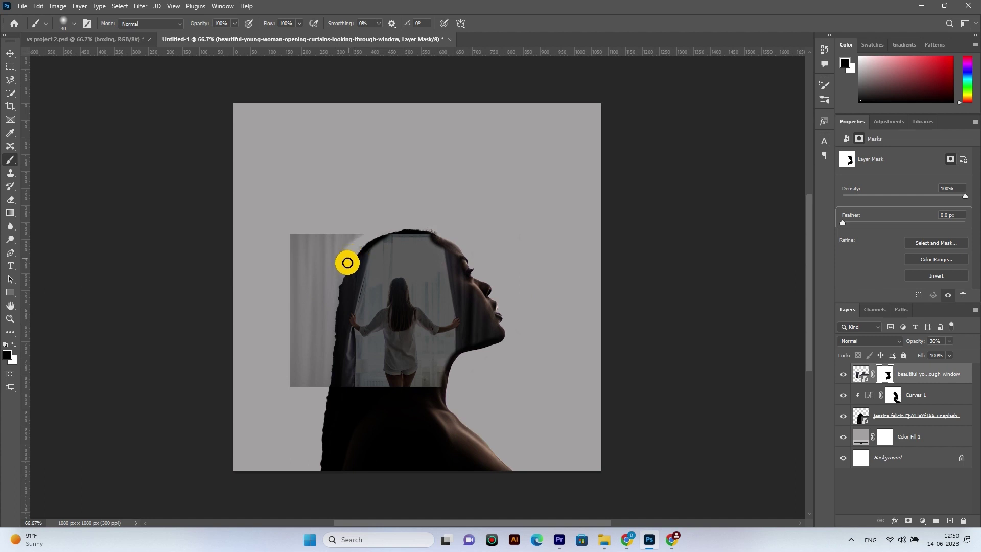
drag(336, 309, 332, 343)
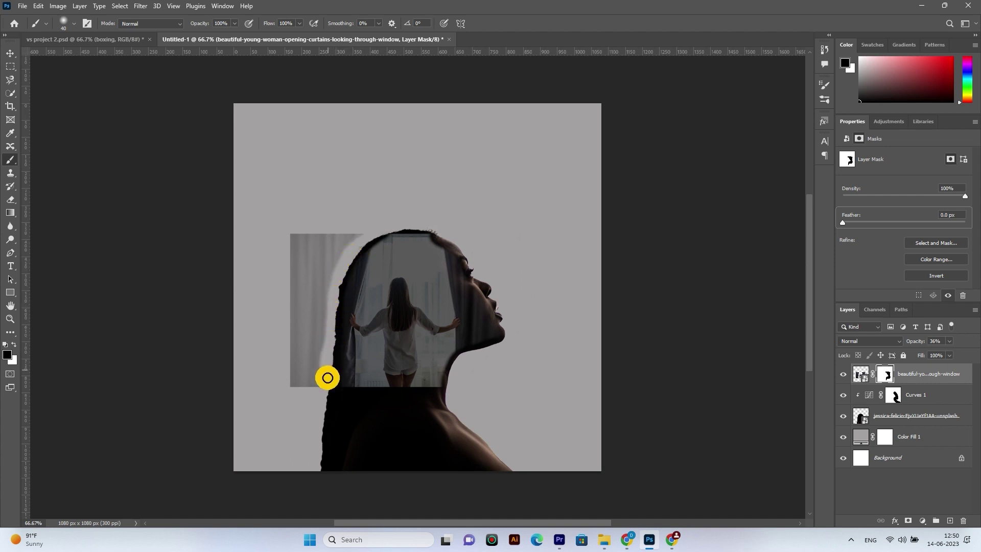
mouse_move(327, 377)
mouse_down()
mouse_move(304, 393)
mouse_move(285, 256)
mouse_move(291, 228)
mouse_move(307, 383)
mouse_move(334, 240)
mouse_move(329, 252)
mouse_move(326, 226)
mouse_move(308, 237)
mouse_up()
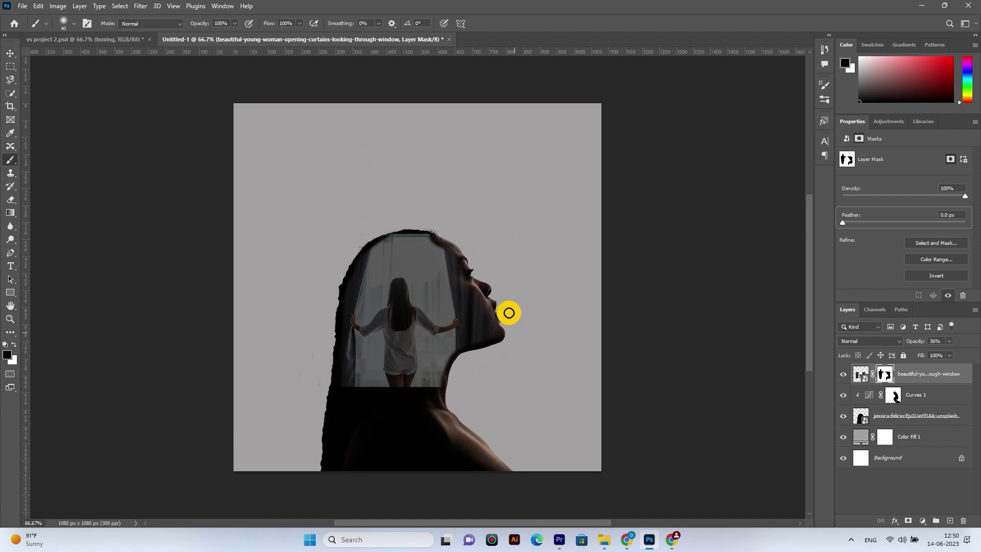
click(493, 365)
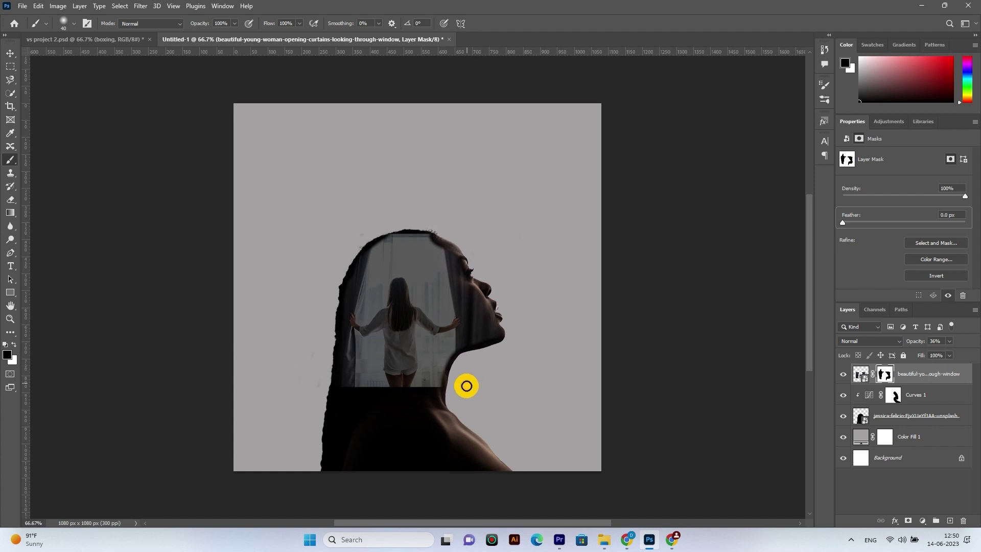
- With a 200 px brush at 59% opacity, softly fade the window image's edges inside the head
click(876, 375)
click(880, 378)
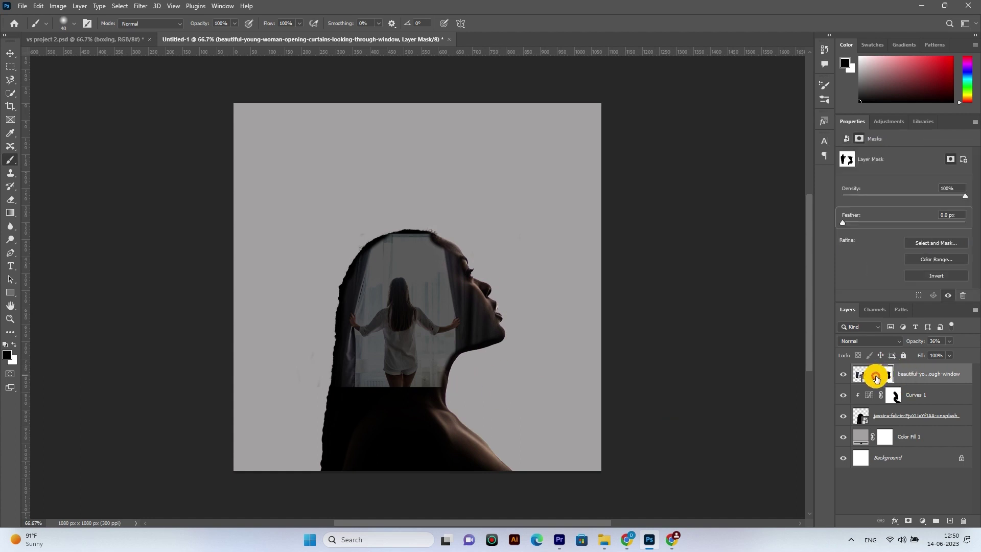
click(877, 376)
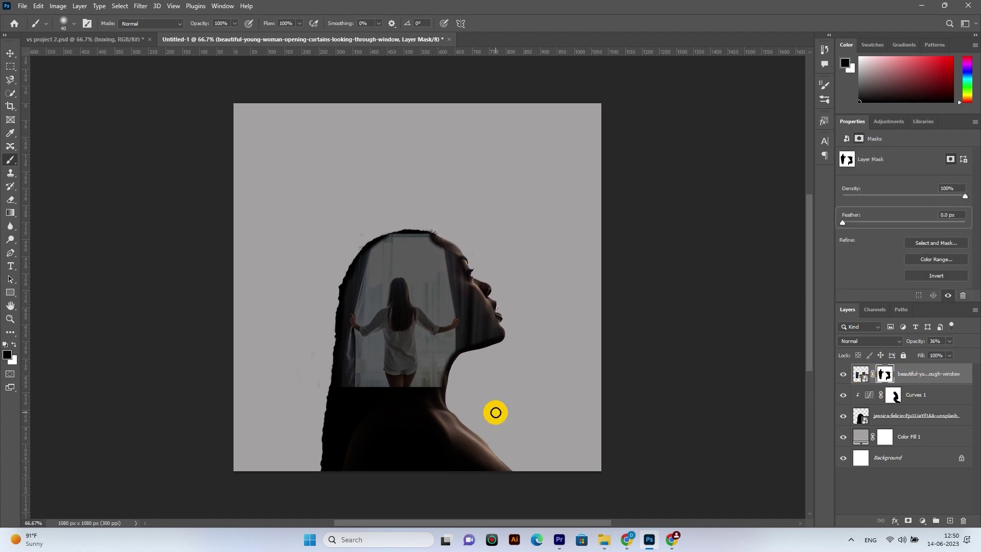
key(bracketright)
key(bracketright)
key(bracketright)
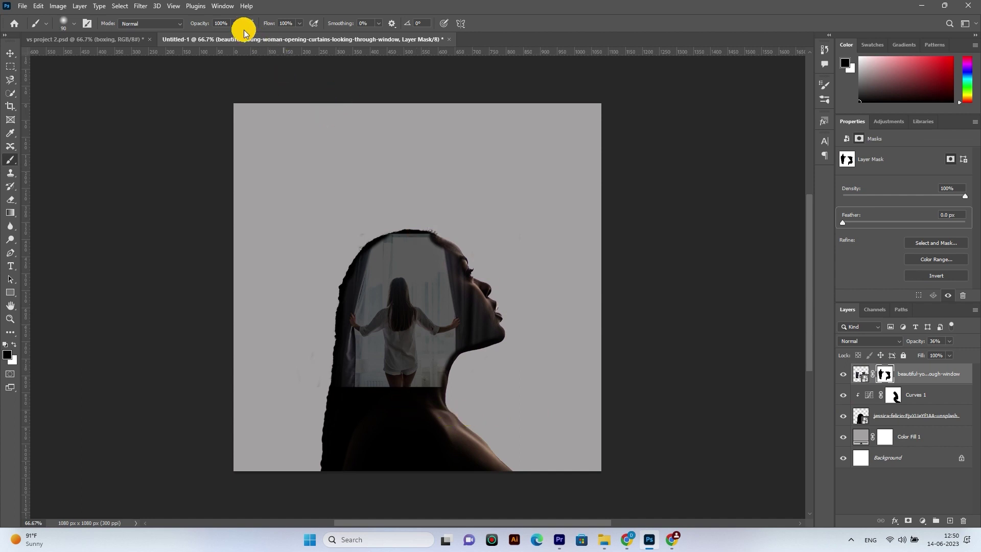
click(236, 24)
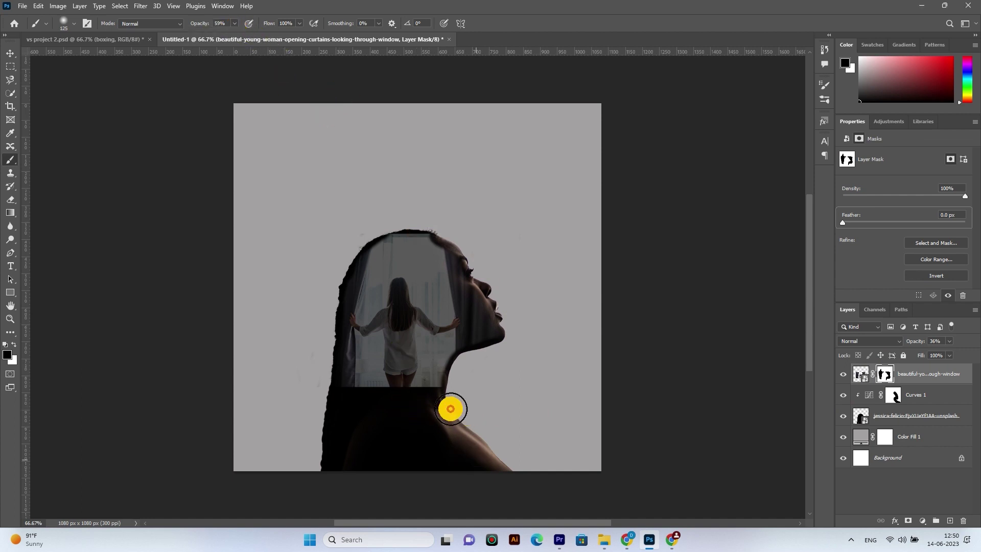
key(bracketright)
key(bracketright)
key(bracketright)
mouse_move(394, 410)
mouse_down()
mouse_move(417, 414)
mouse_move(383, 415)
mouse_move(449, 409)
mouse_move(469, 435)
mouse_move(420, 401)
mouse_move(352, 405)
mouse_move(441, 418)
mouse_up()
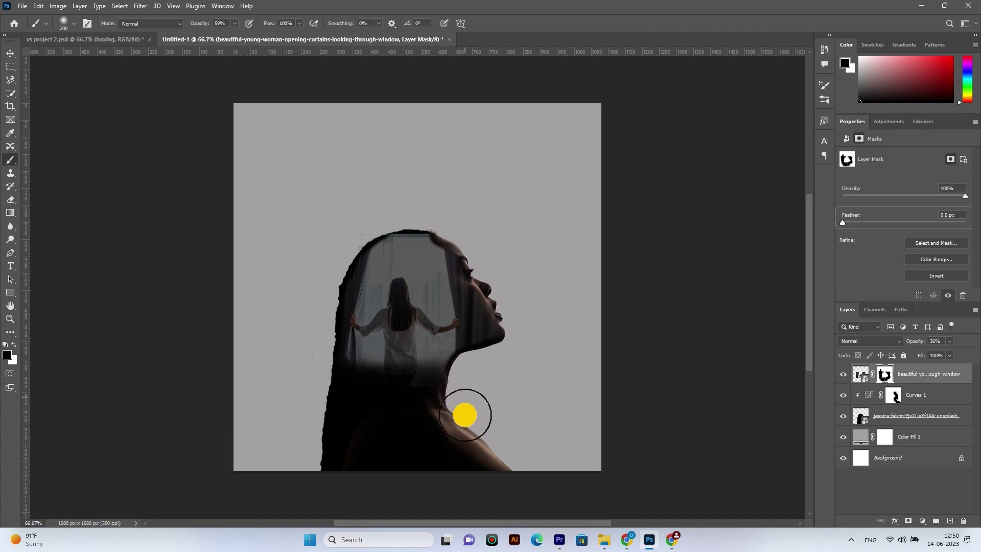
mouse_move(435, 231)
mouse_down()
mouse_move(357, 210)
mouse_move(492, 224)
mouse_up()
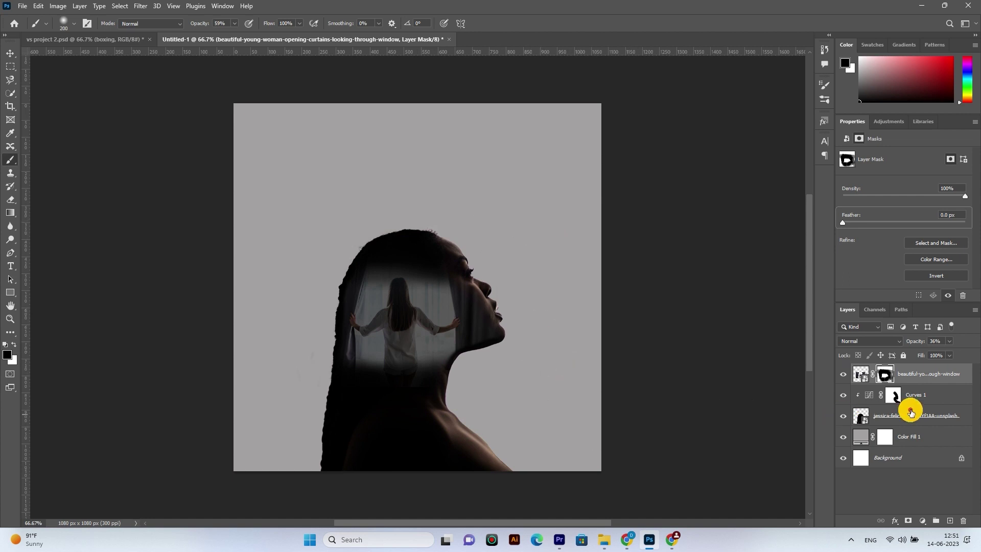
- Add a Color Balance adjustment to the window photo with midtones −4, +11, −3
click(924, 380)
click(922, 520)
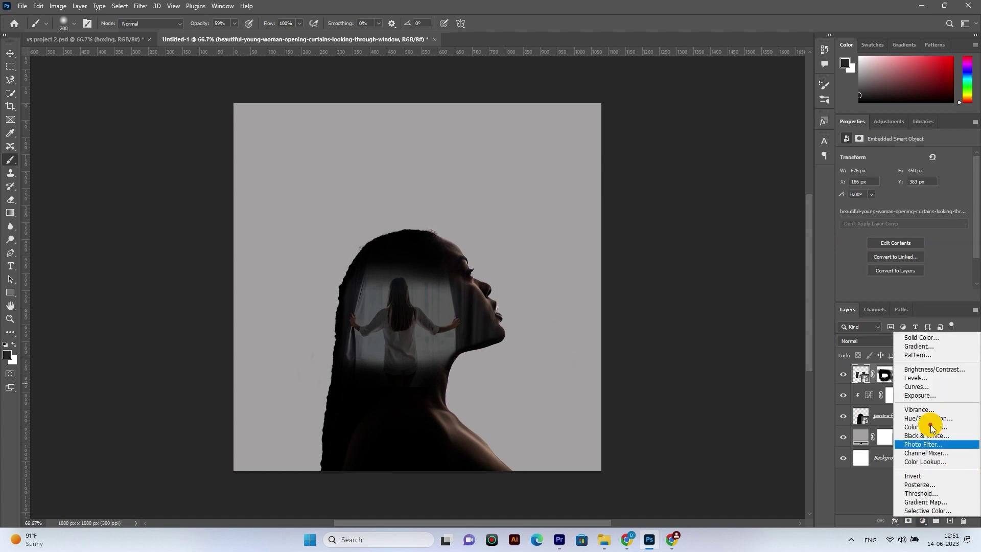
click(930, 427)
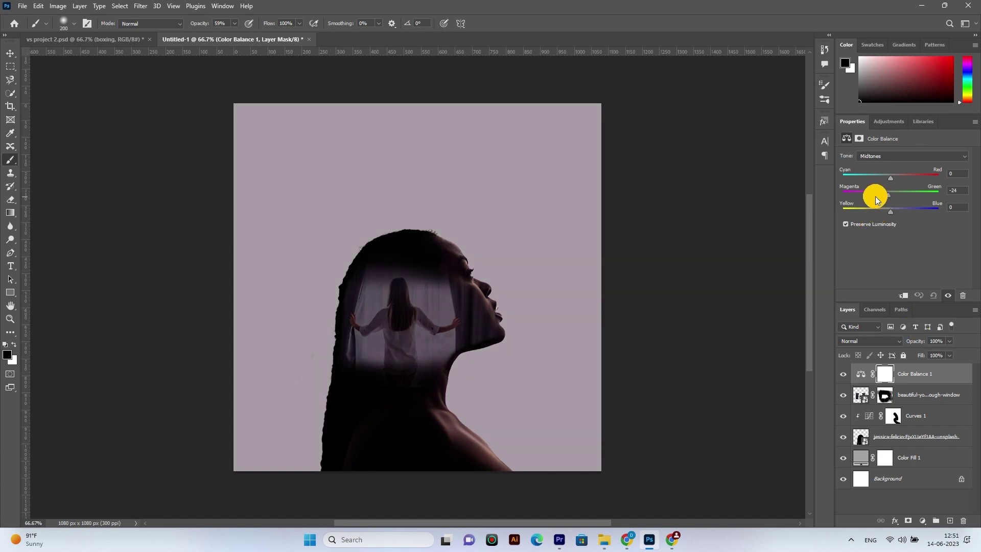
drag(896, 200, 896, 200)
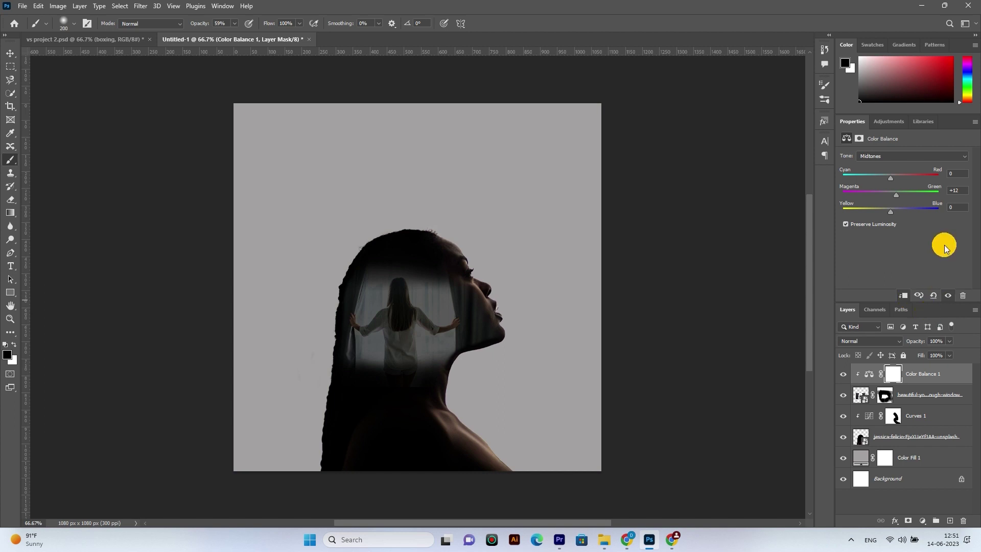
click(896, 190)
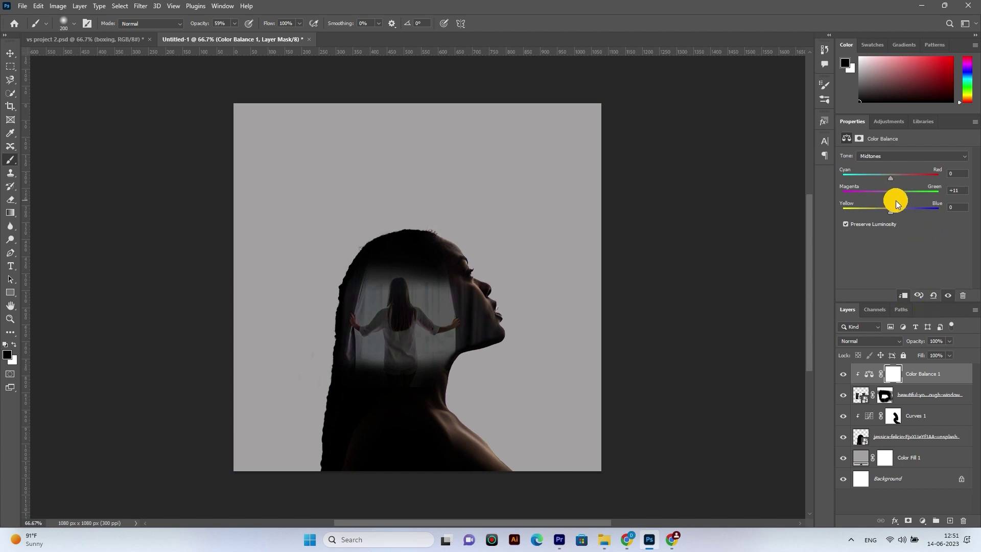
click(885, 225)
drag(878, 212, 915, 213)
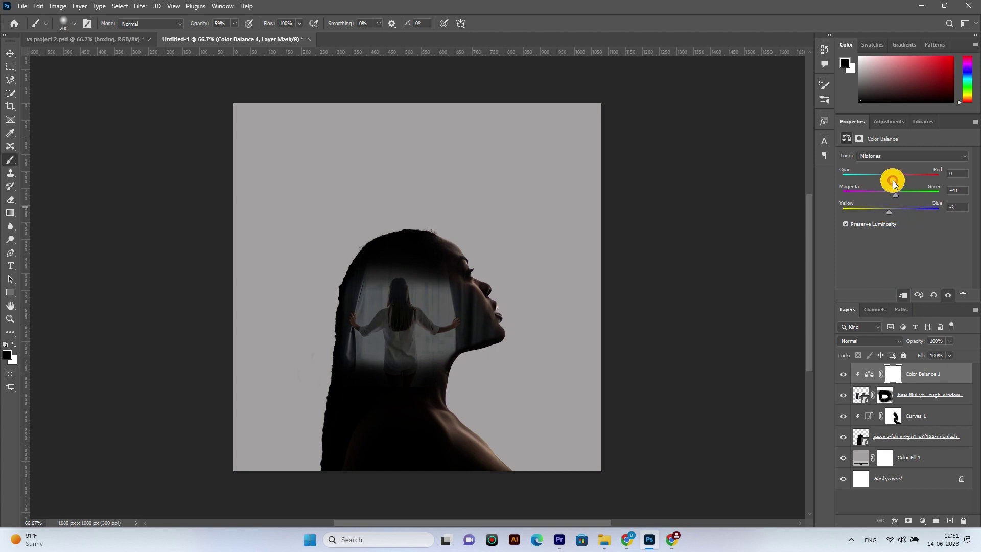
drag(883, 179, 888, 178)
- Paint out the colour shift around the chin and hide more of the window image at the head top
click(509, 347)
drag(509, 348, 526, 333)
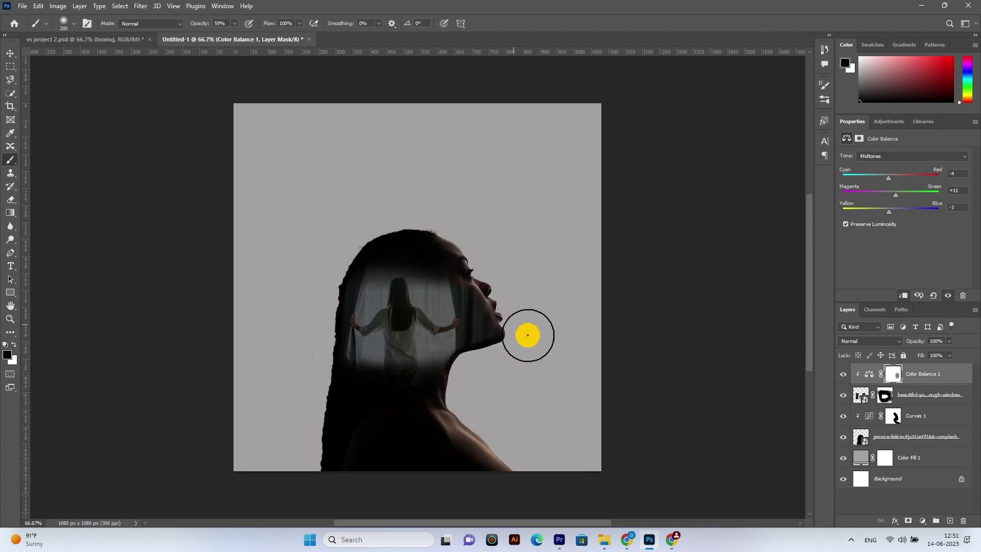
click(887, 396)
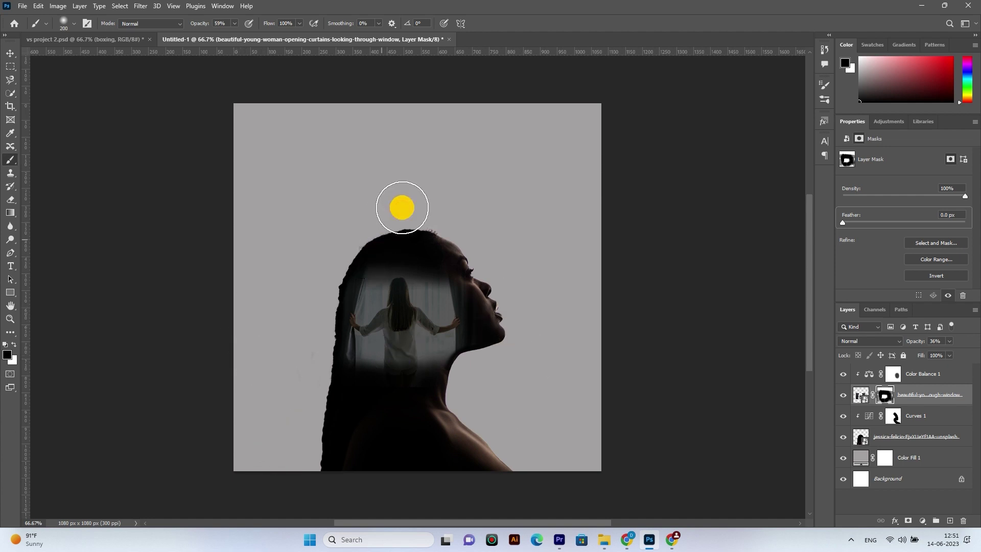
mouse_move(401, 206)
mouse_down()
mouse_move(486, 234)
mouse_move(377, 236)
mouse_move(499, 258)
mouse_up()
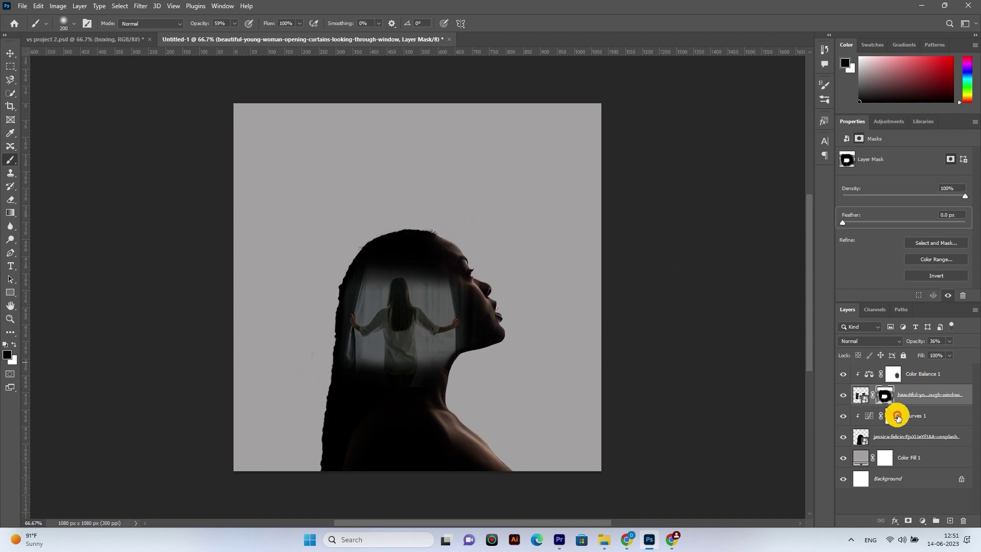
- Cut the top of the silhouette's head away with a freehand lasso and an inverted layer mask
click(891, 440)
click(11, 80)
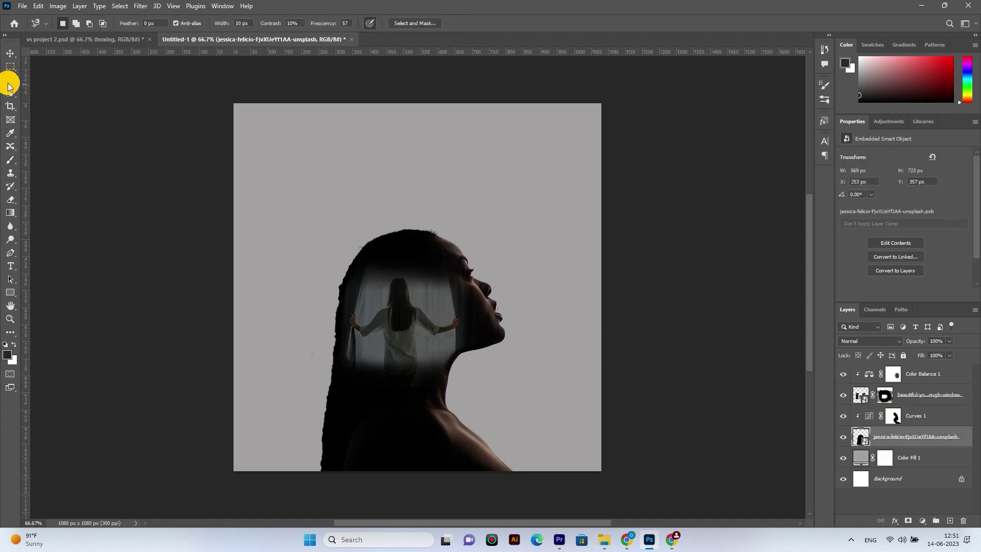
click(45, 82)
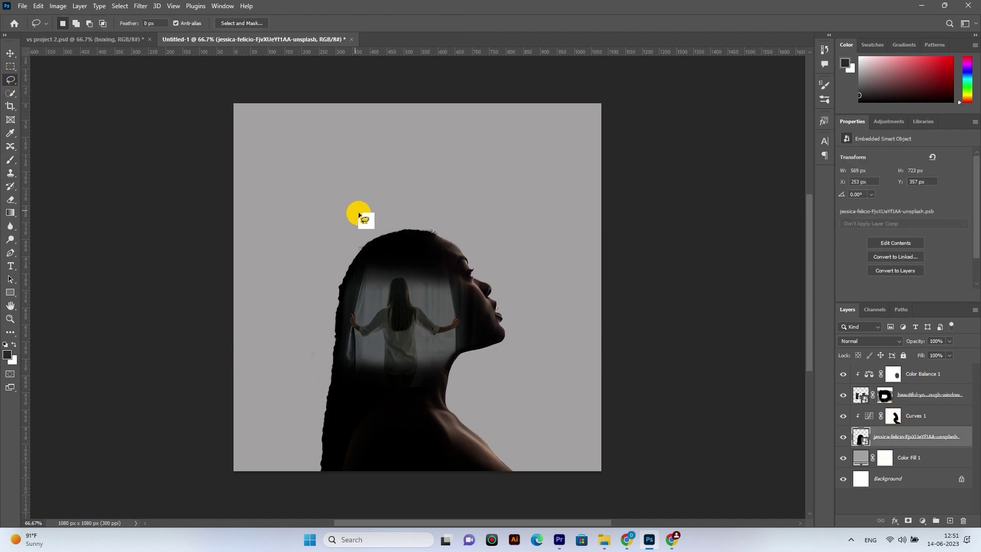
mouse_move(358, 213)
mouse_down()
mouse_move(419, 335)
mouse_move(427, 267)
mouse_up()
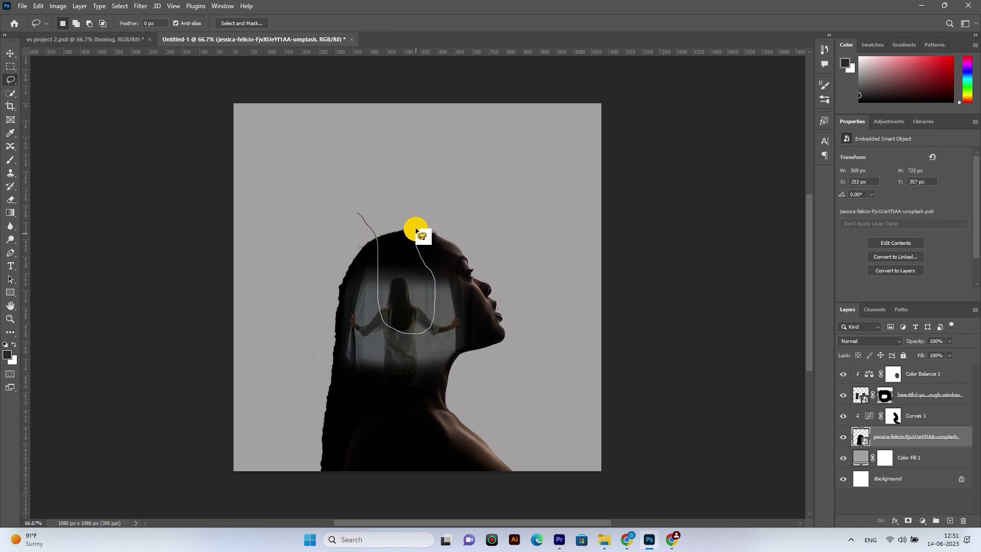
mouse_move(416, 230)
mouse_down()
mouse_move(423, 197)
mouse_move(376, 160)
mouse_move(375, 230)
mouse_up()
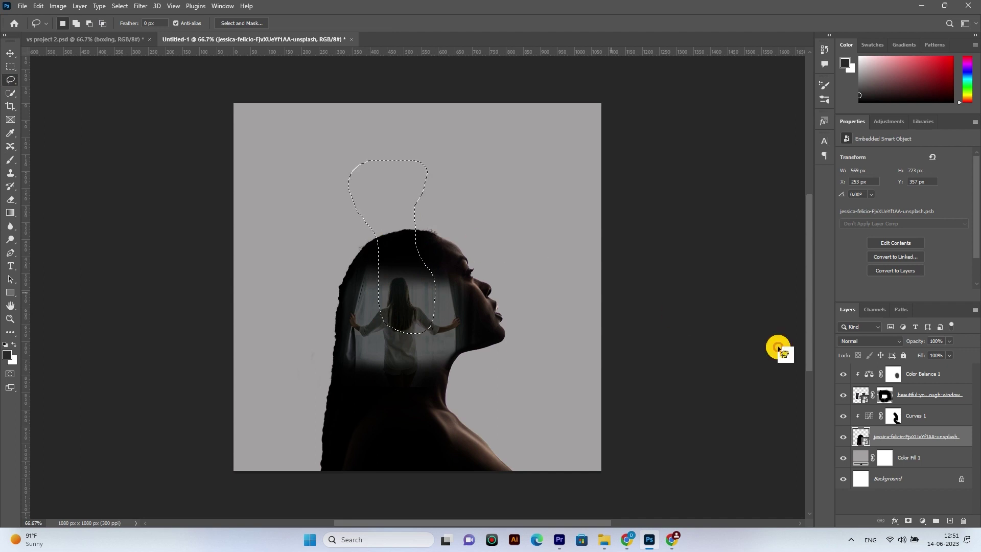
click(912, 521)
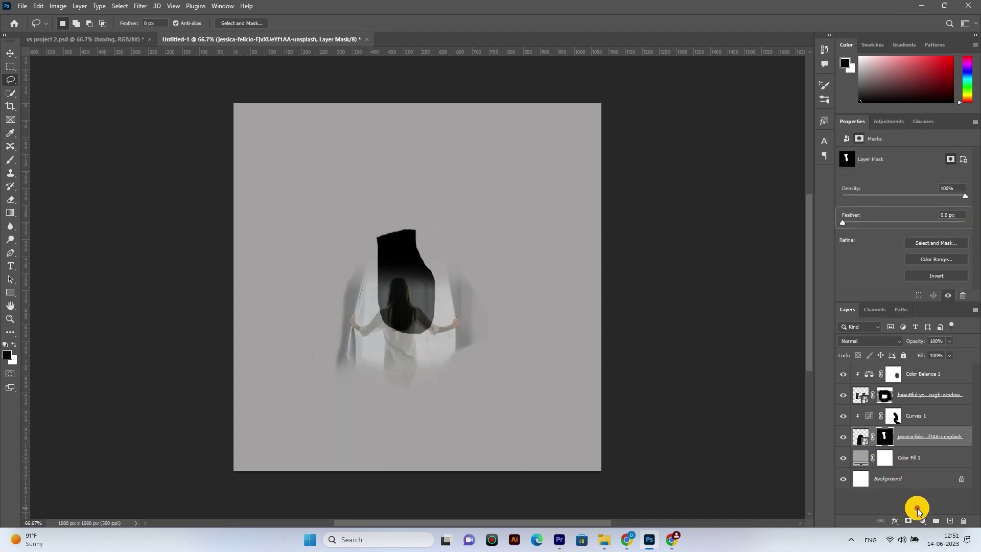
key(ctrl+i)
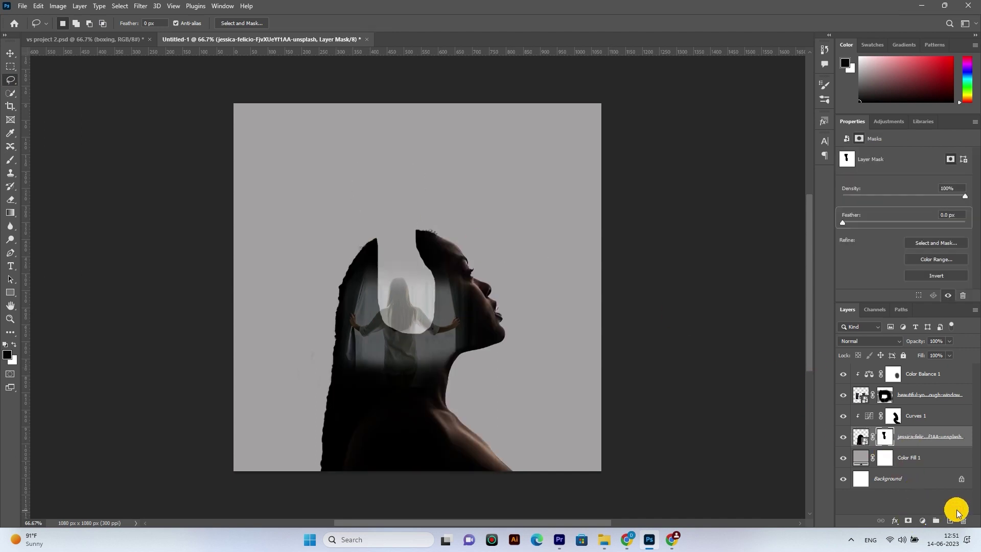
- Raise the window photo layer to 100% opacity
click(915, 393)
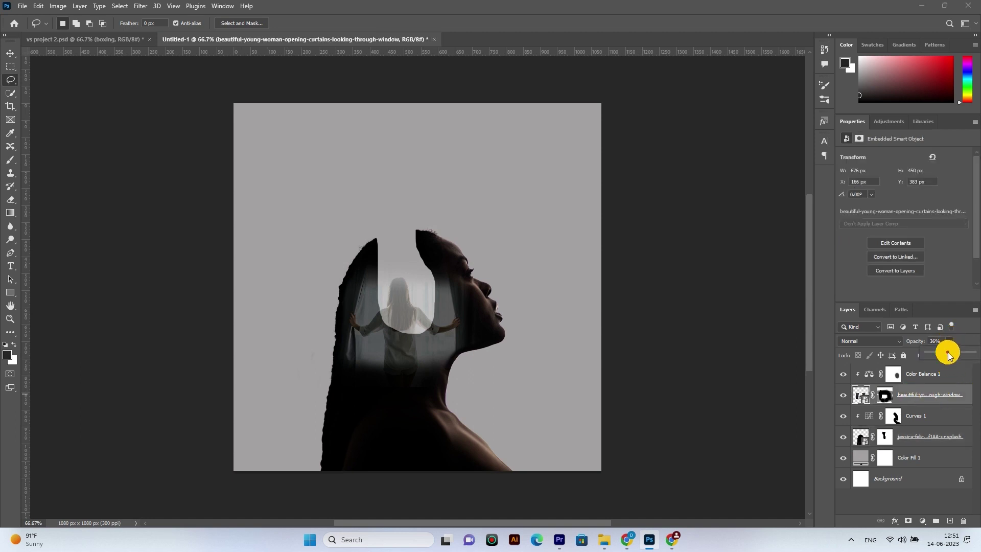
drag(947, 356, 976, 356)
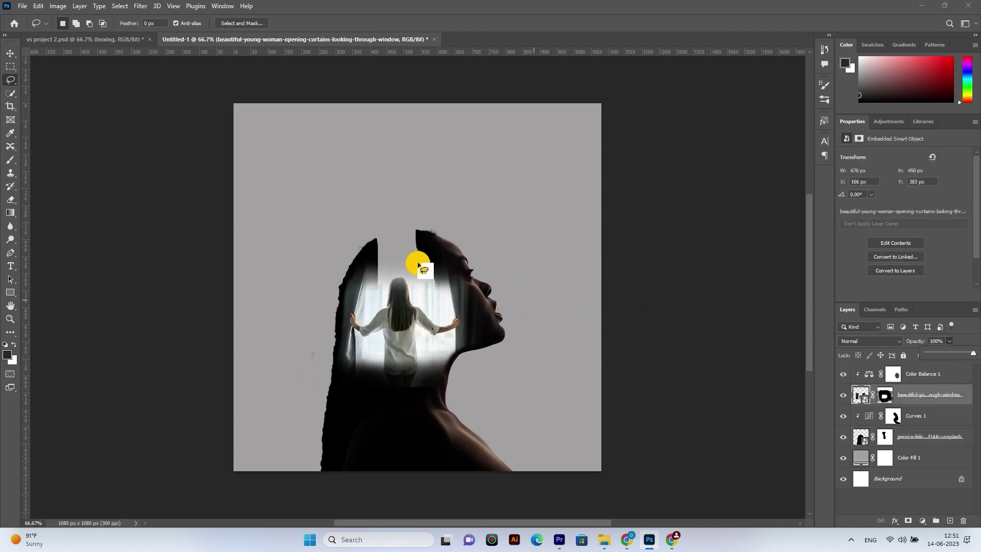
key(v)
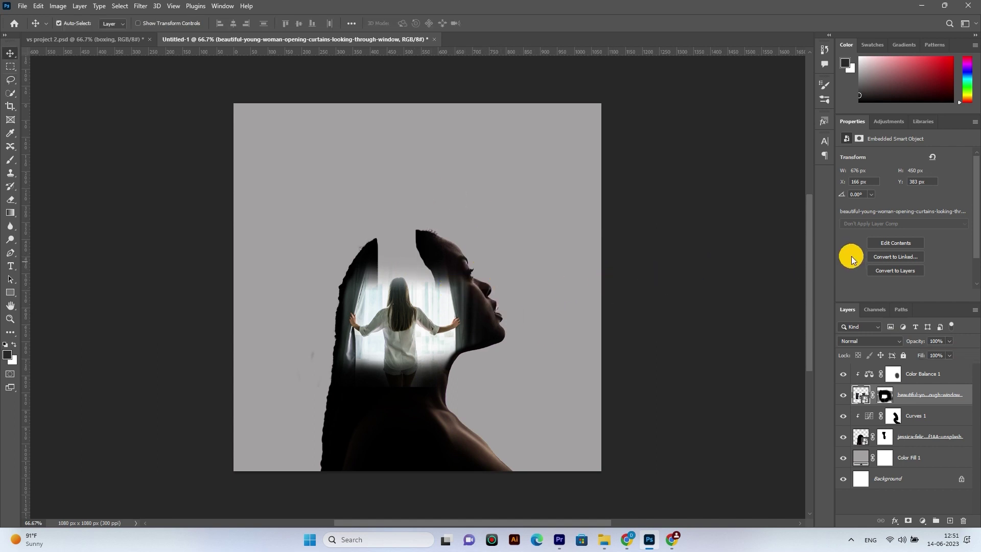
mouse_move(604, 539)
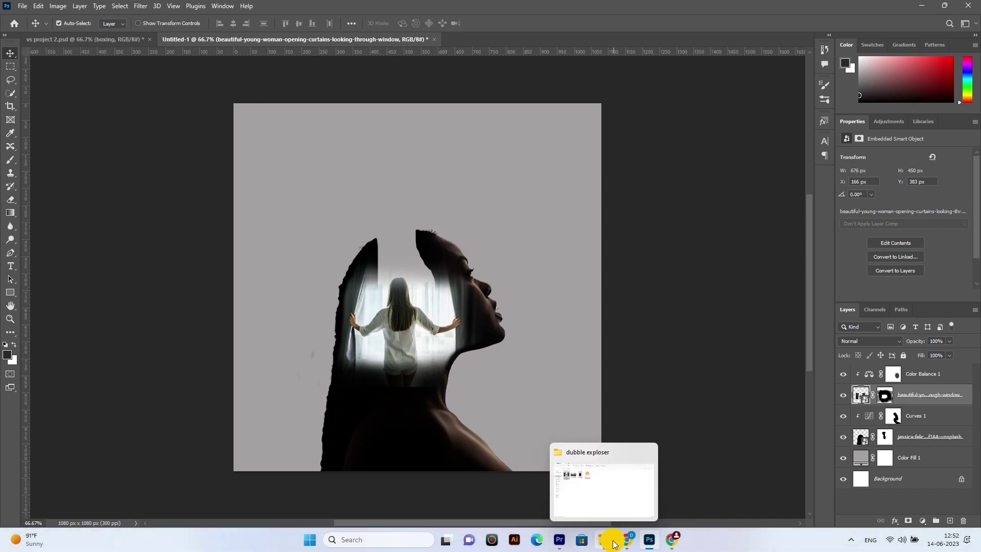
- Place the city skyline photo, shrink it proportionally and set it to 36% opacity
click(613, 543)
mouse_move(202, 117)
mouse_down()
mouse_move(674, 529)
mouse_move(476, 313)
mouse_move(515, 263)
mouse_up()
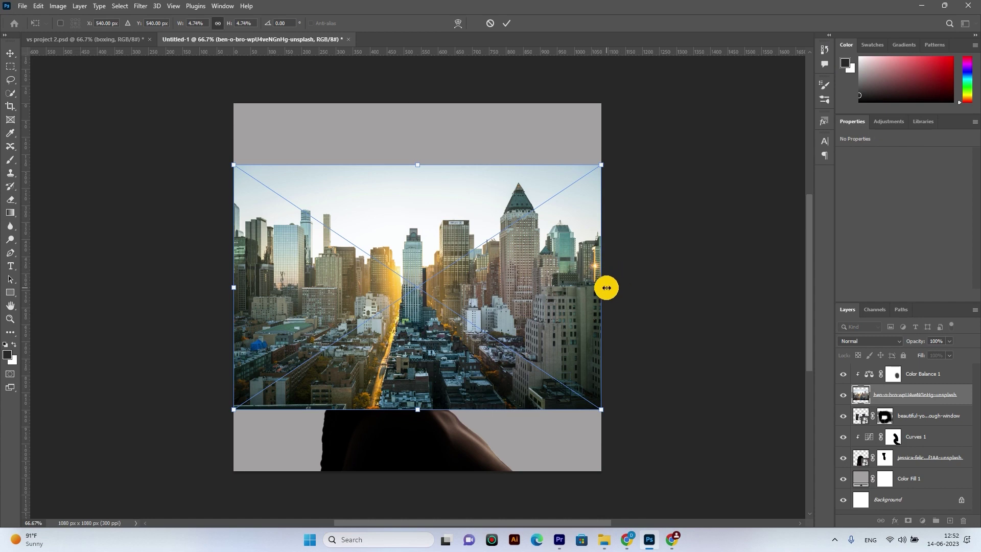
mouse_move(599, 285)
mouse_down()
mouse_move(420, 296)
mouse_move(472, 265)
mouse_up()
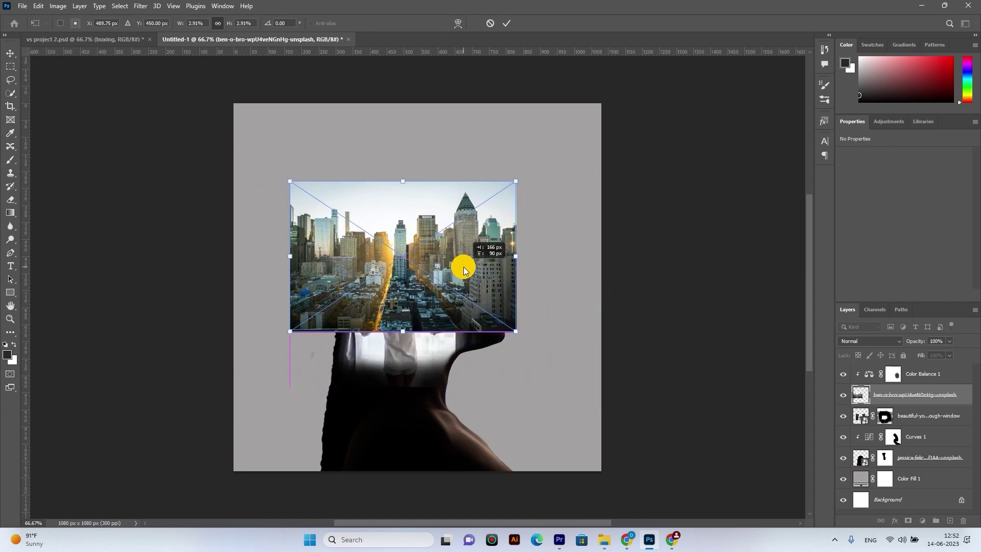
click(948, 342)
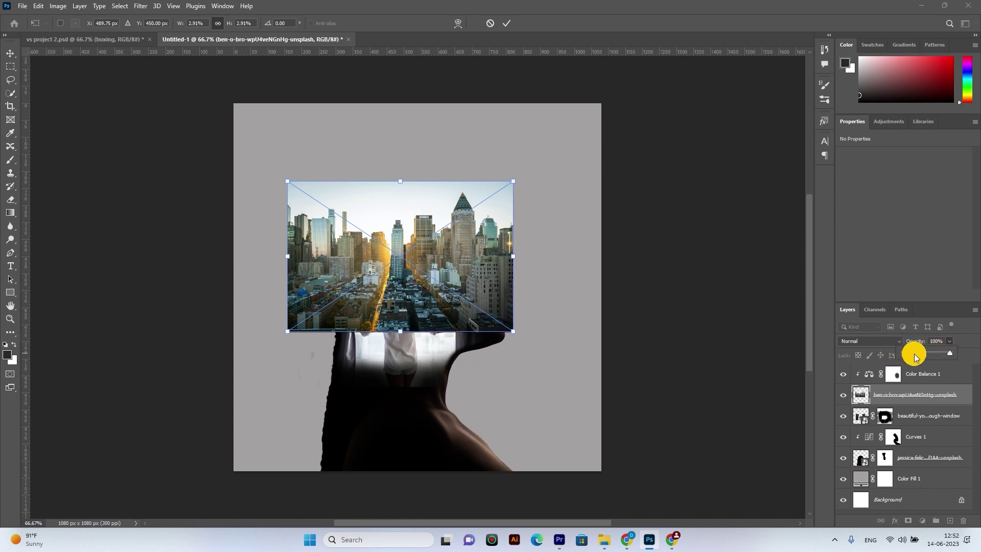
drag(922, 352, 919, 352)
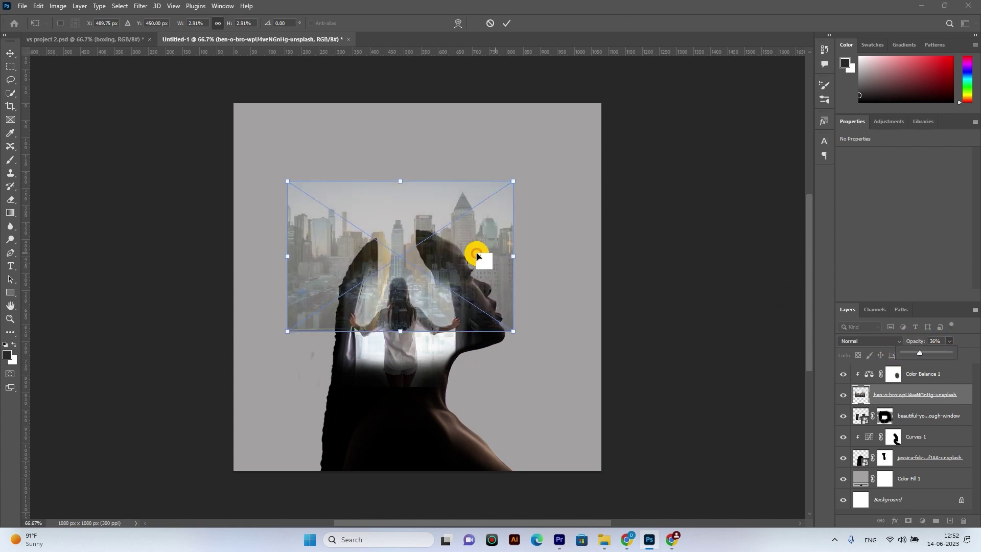
- Scale the skyline down and move it over the centre of the head
mouse_move(476, 253)
mouse_down()
mouse_move(478, 238)
mouse_move(495, 248)
mouse_move(464, 249)
mouse_up()
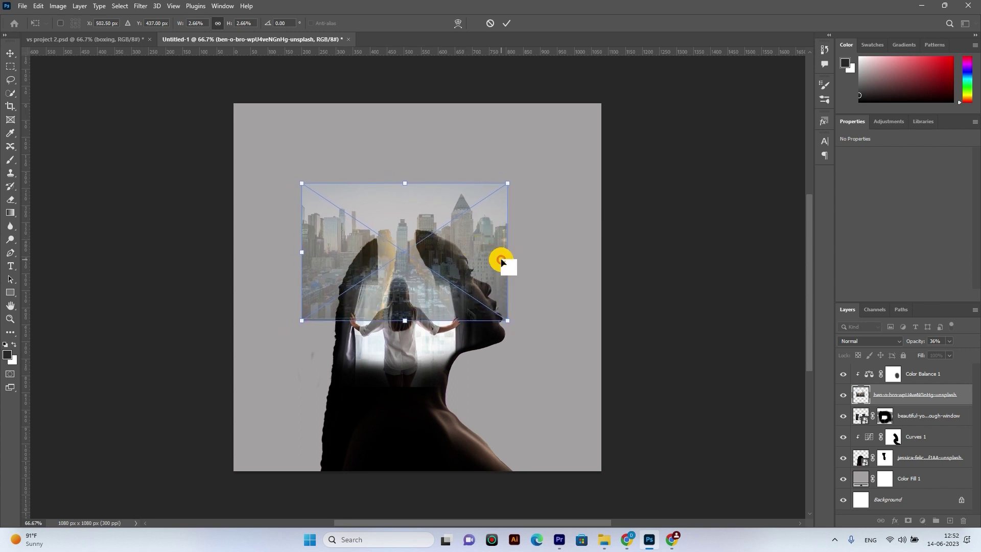
drag(508, 183, 501, 182)
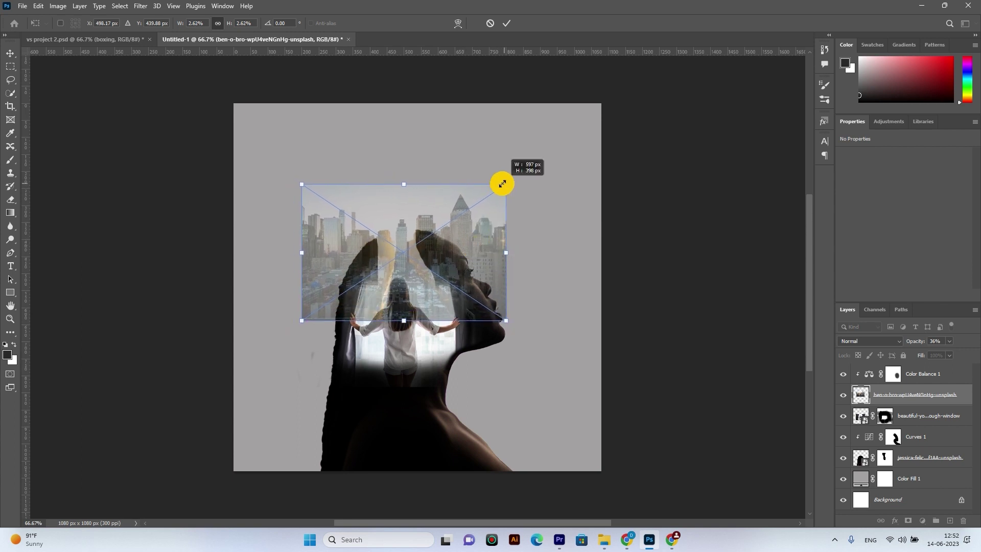
mouse_move(469, 225)
mouse_down()
mouse_move(480, 221)
mouse_move(453, 224)
mouse_move(472, 220)
mouse_up()
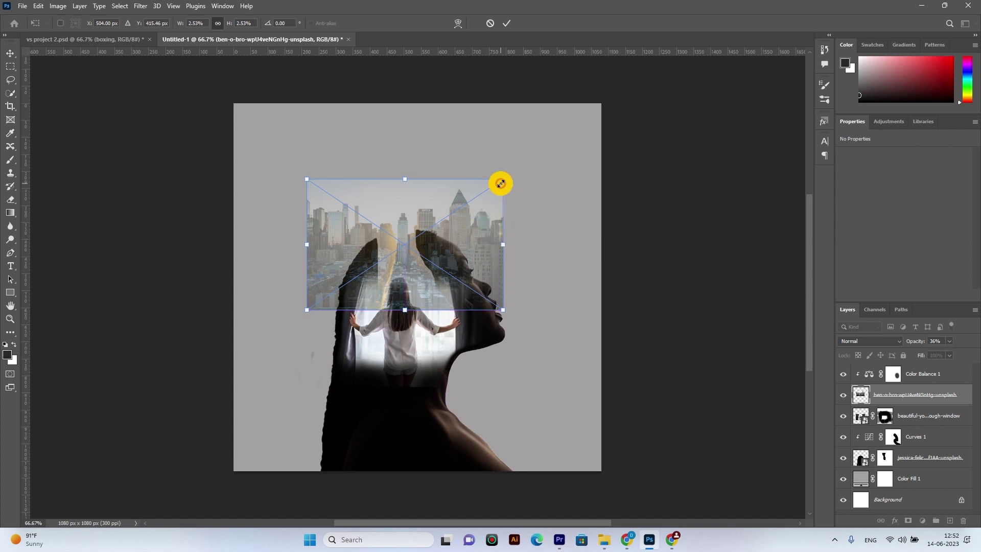
drag(502, 179, 490, 187)
mouse_move(458, 239)
mouse_down()
mouse_move(459, 218)
mouse_move(462, 232)
mouse_up()
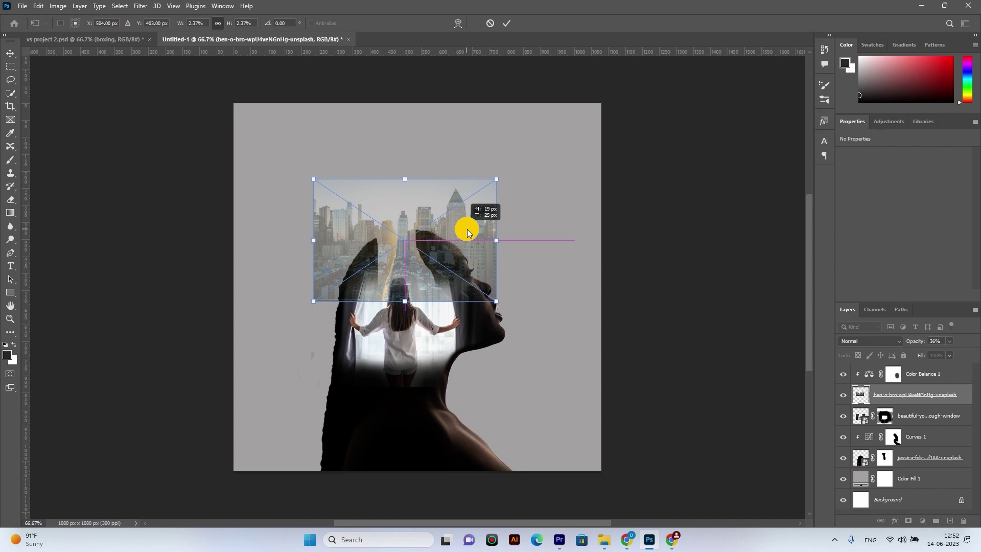
mouse_move(466, 229)
mouse_down()
mouse_move(516, 240)
mouse_move(474, 263)
mouse_move(445, 254)
mouse_up()
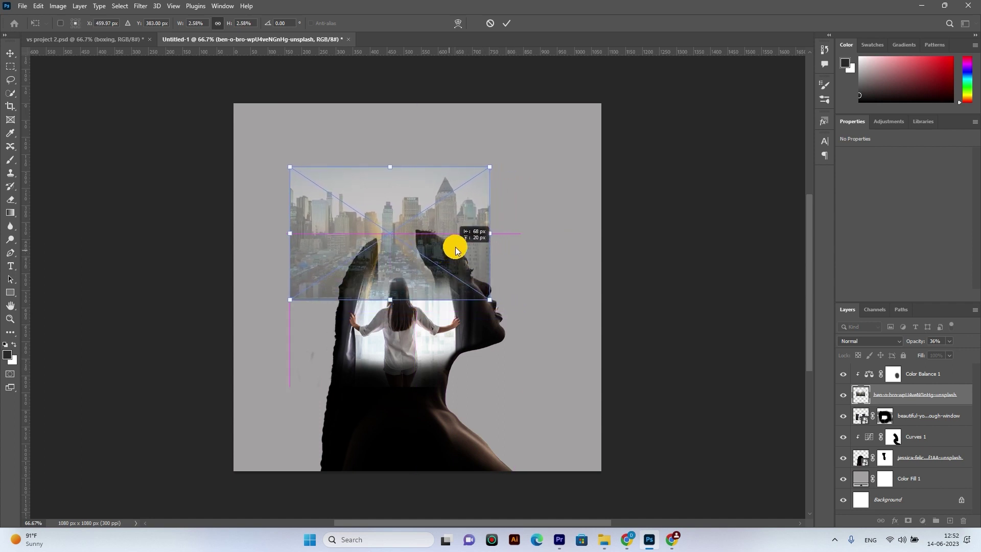
mouse_move(469, 184)
mouse_down()
mouse_move(433, 209)
mouse_move(471, 233)
mouse_up()
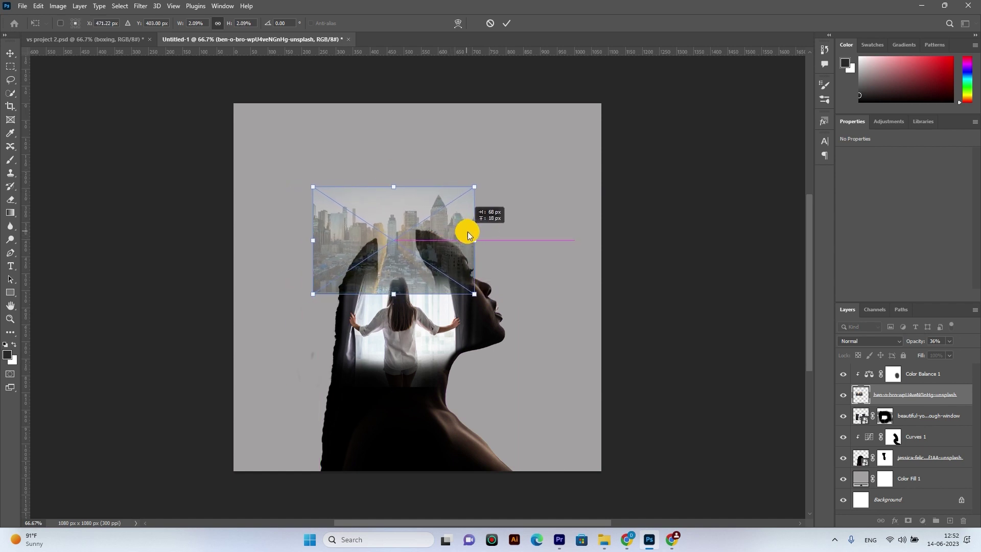
drag(471, 233, 479, 236)
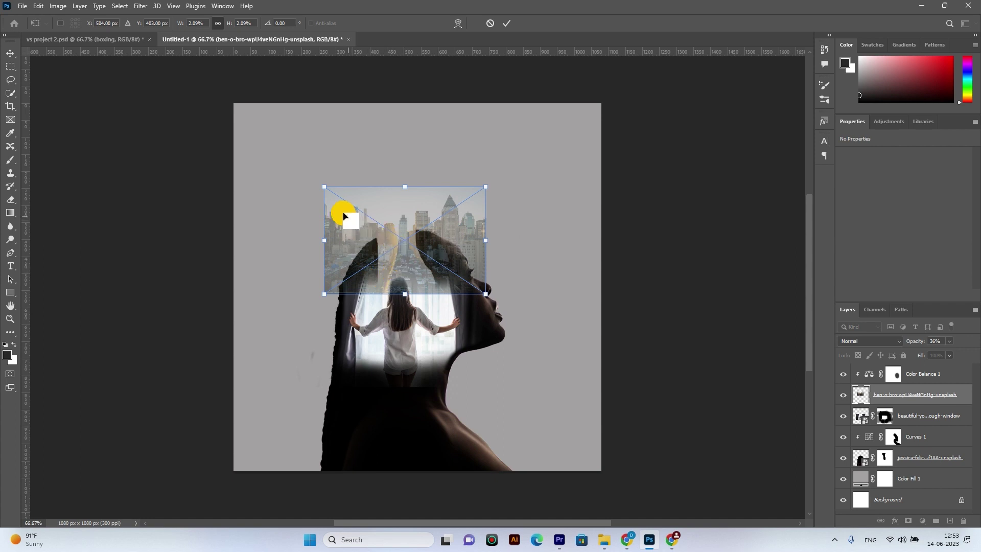
drag(324, 192, 341, 199)
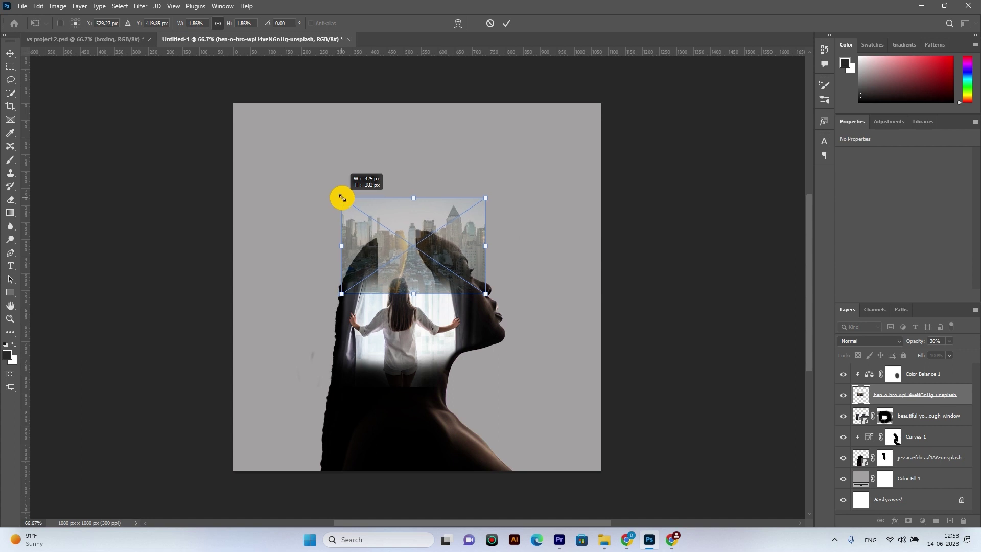
- Fine-tune the skyline's size and position, nudge it down a pixel, and commit the transform
drag(341, 200, 347, 202)
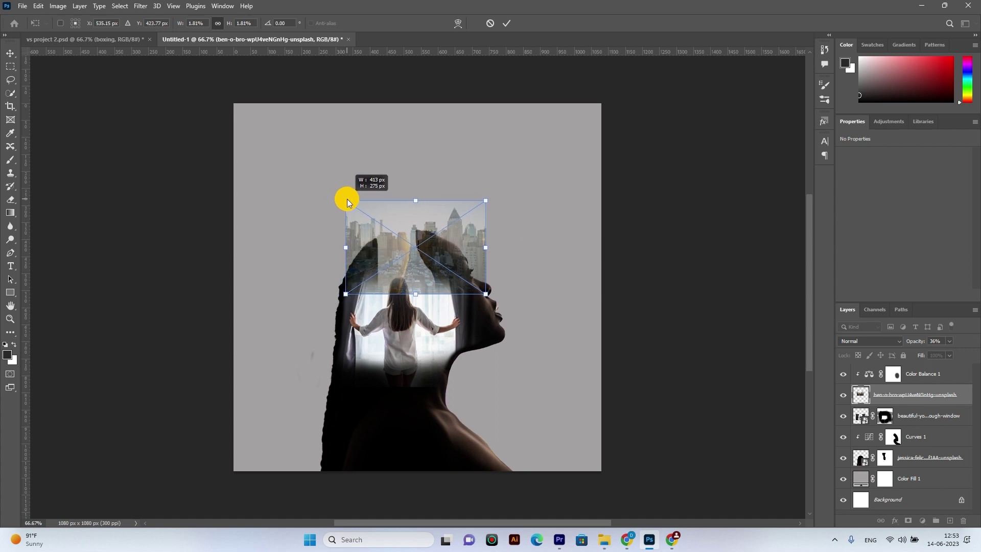
drag(462, 248, 448, 242)
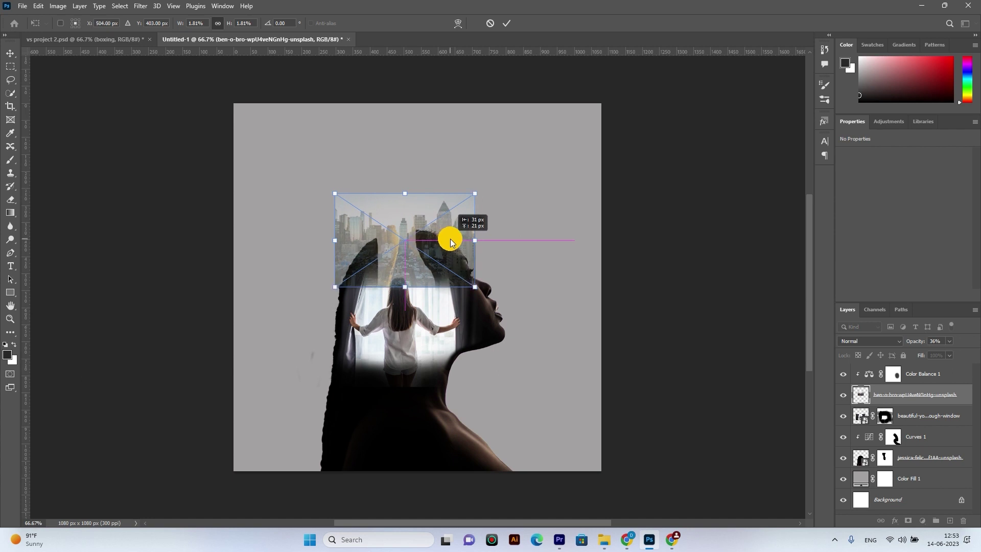
drag(450, 239, 451, 229)
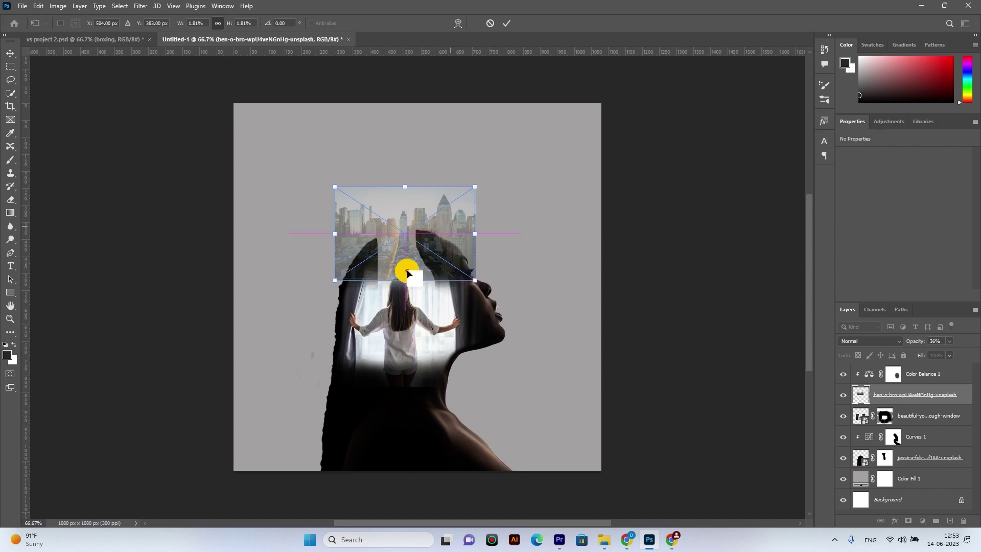
drag(405, 280, 412, 293)
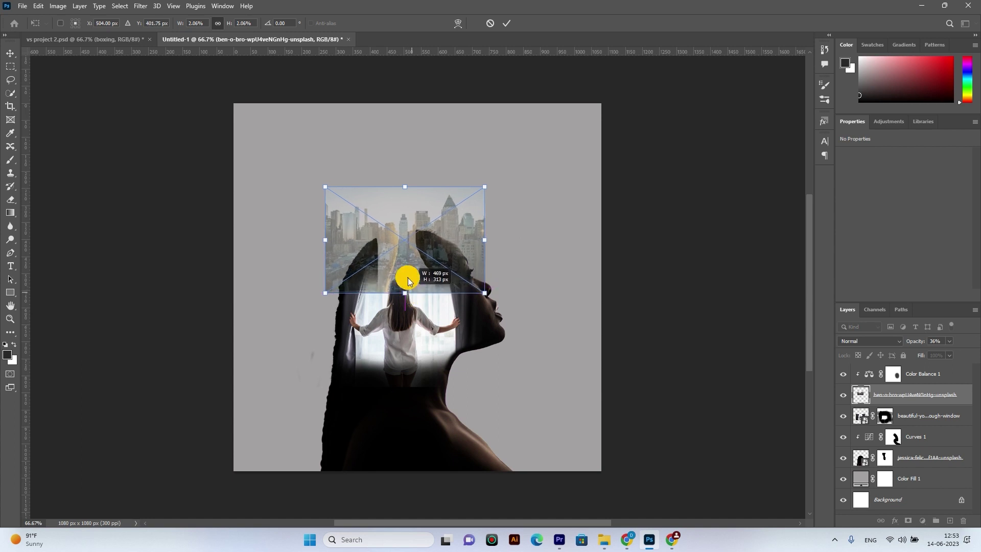
drag(422, 249, 429, 249)
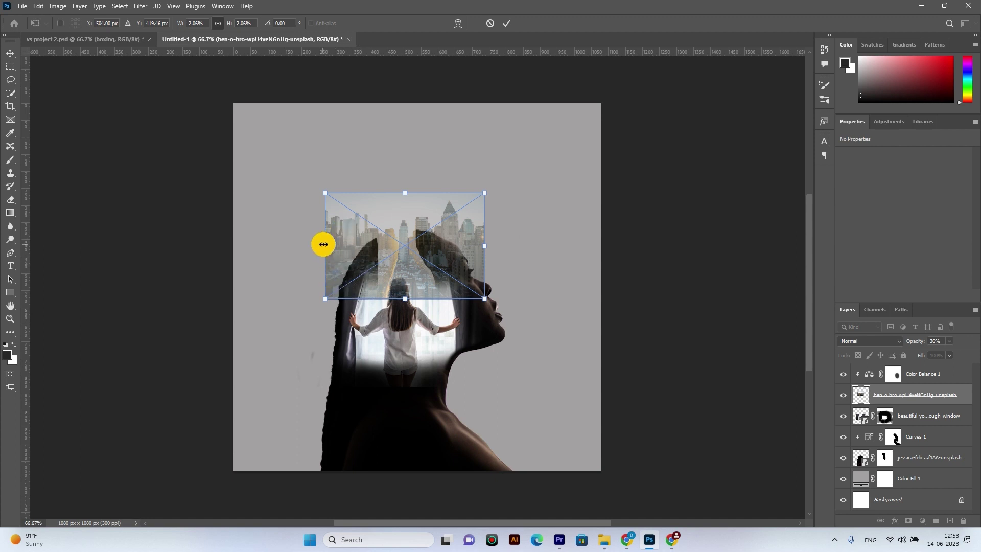
drag(323, 245, 330, 248)
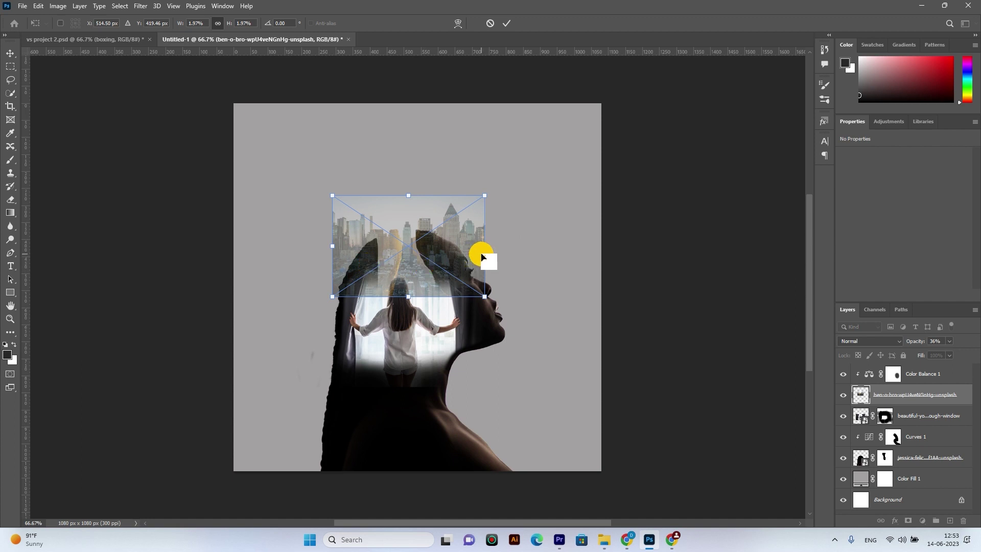
drag(467, 251, 463, 249)
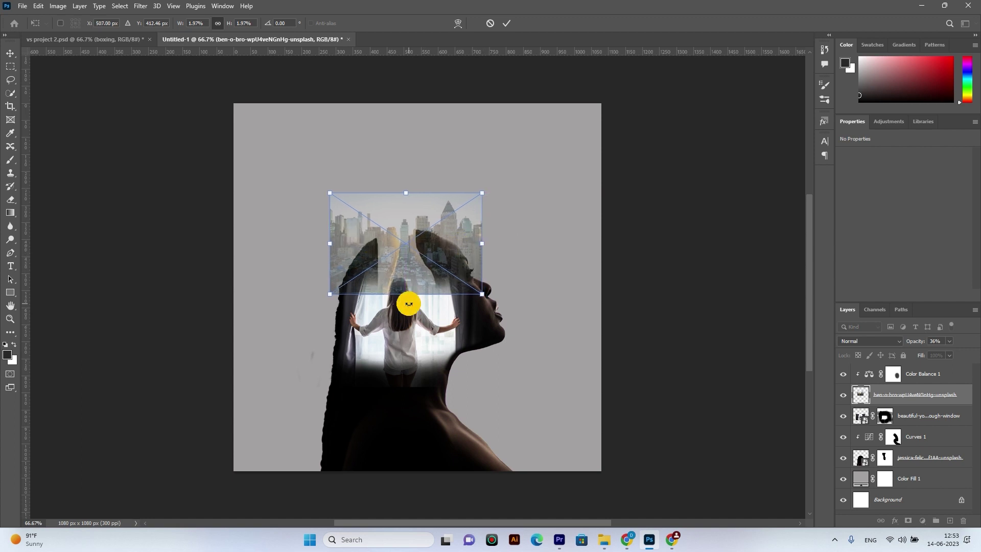
key(Down)
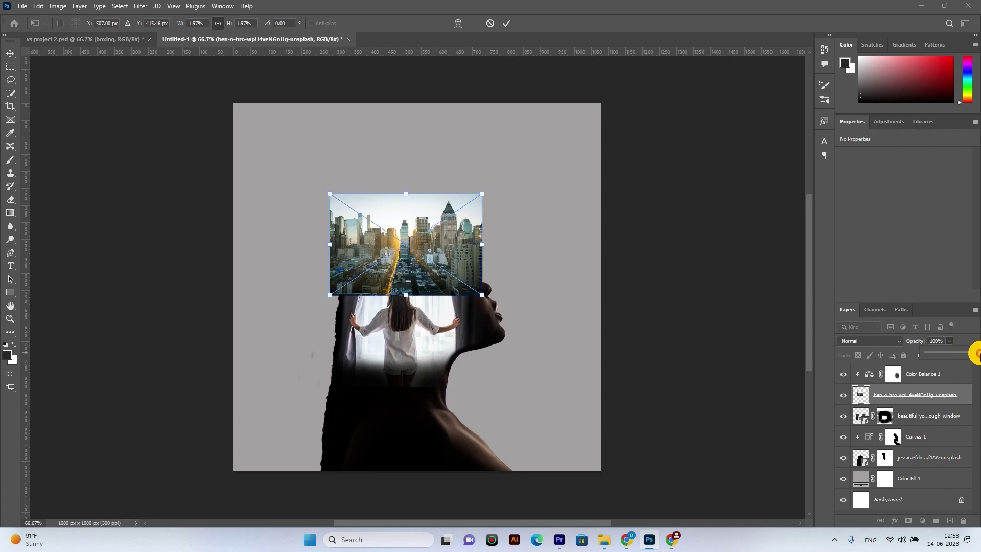
key(Return)
- Turn Color Balance 1 back on, move it below the city image and clip it to the window image
click(909, 378)
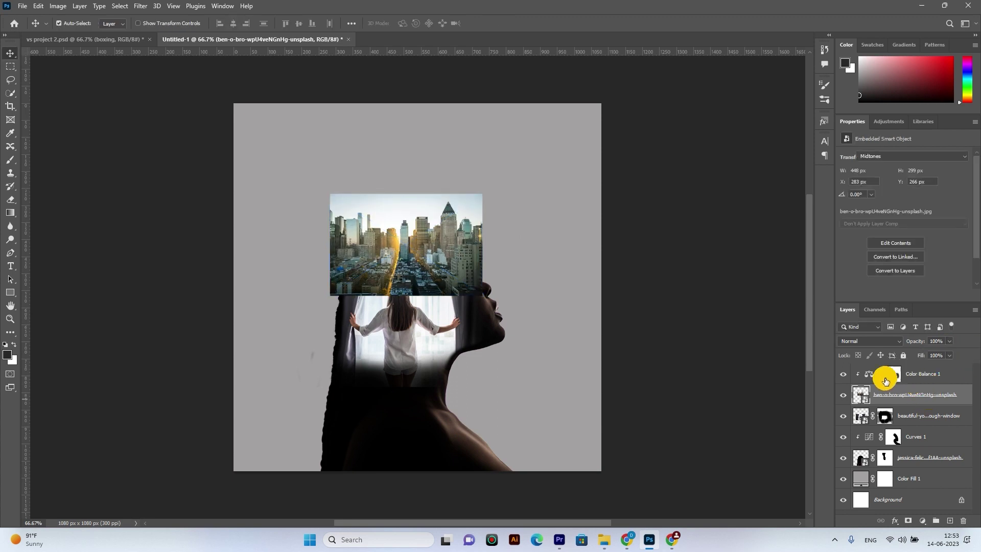
click(843, 374)
drag(910, 379, 912, 414)
alt+click(917, 404)
- Add a Black & White adjustment clipped to the skyline, darkening cyans, greens and blues
click(901, 374)
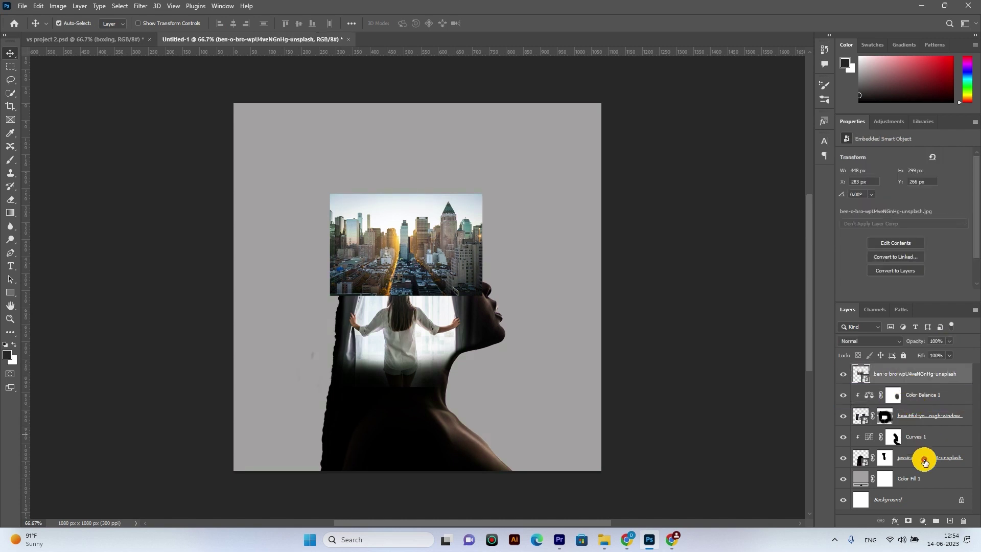
click(922, 522)
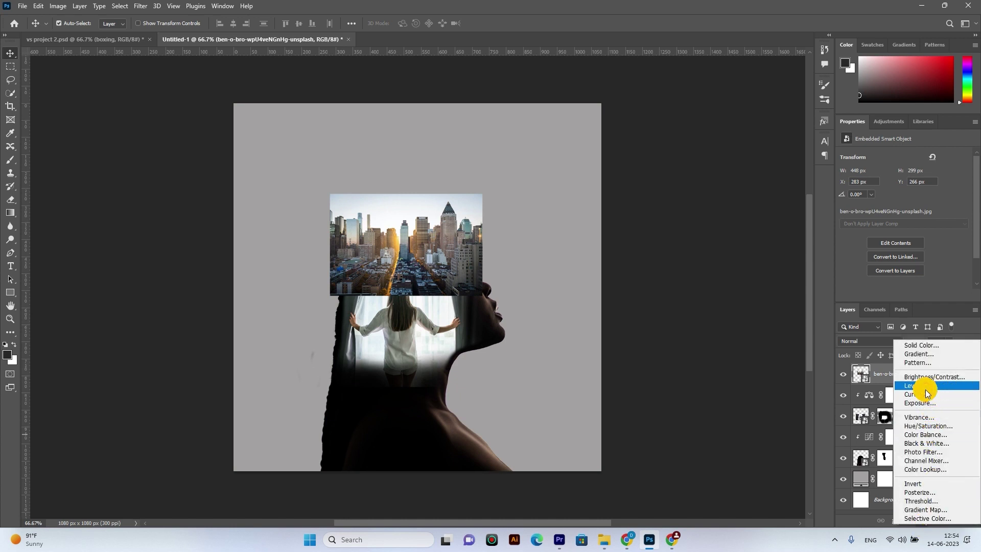
click(926, 444)
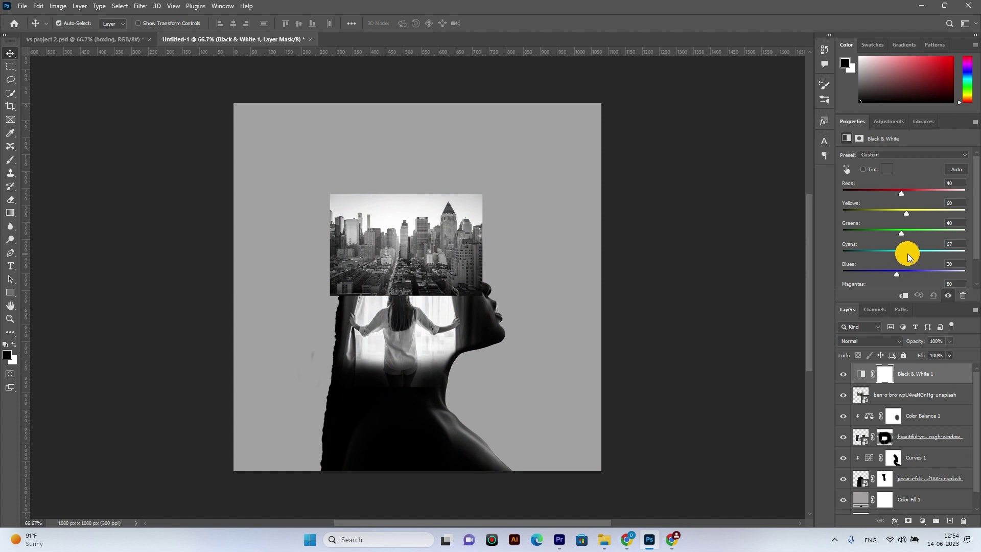
drag(884, 253, 876, 255)
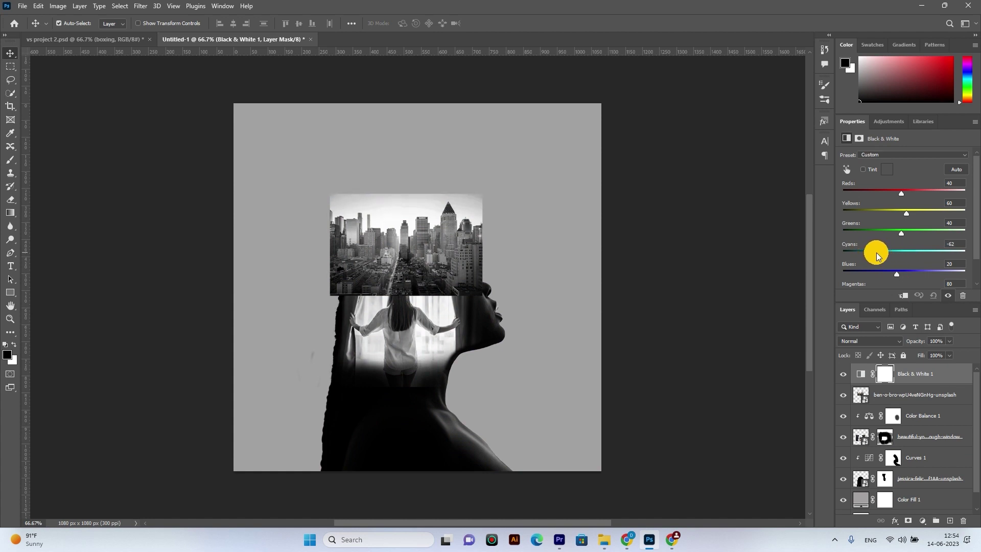
click(903, 295)
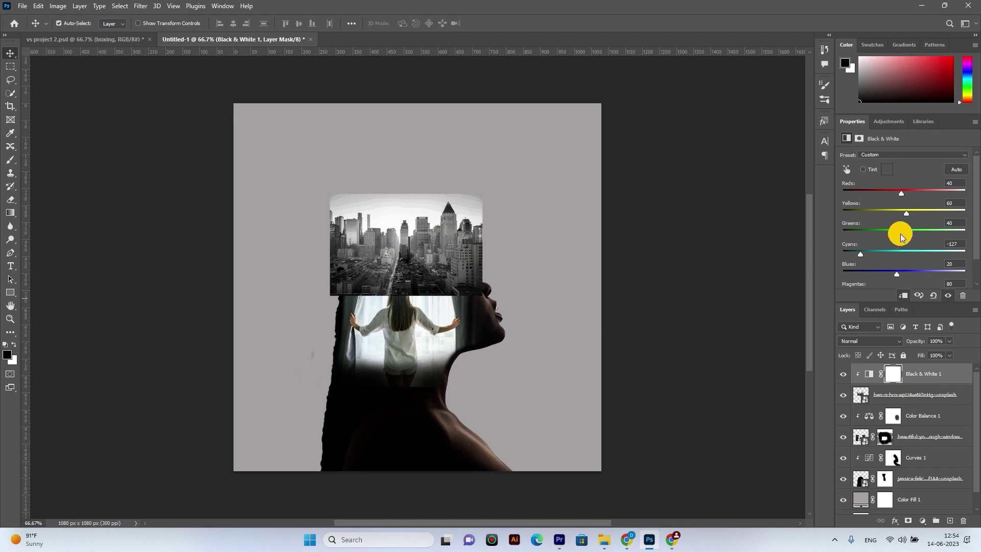
drag(900, 233, 871, 233)
drag(885, 279, 873, 276)
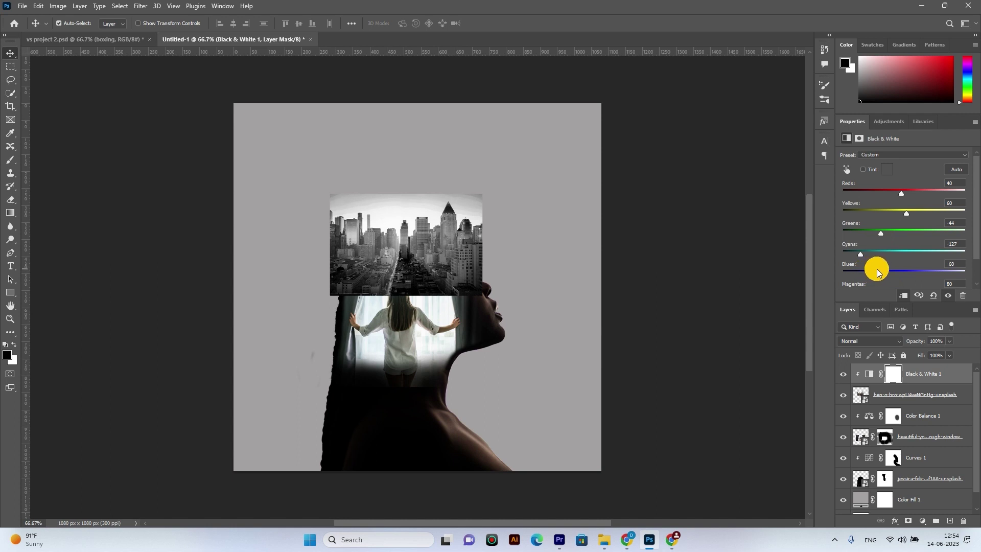
drag(877, 272, 879, 273)
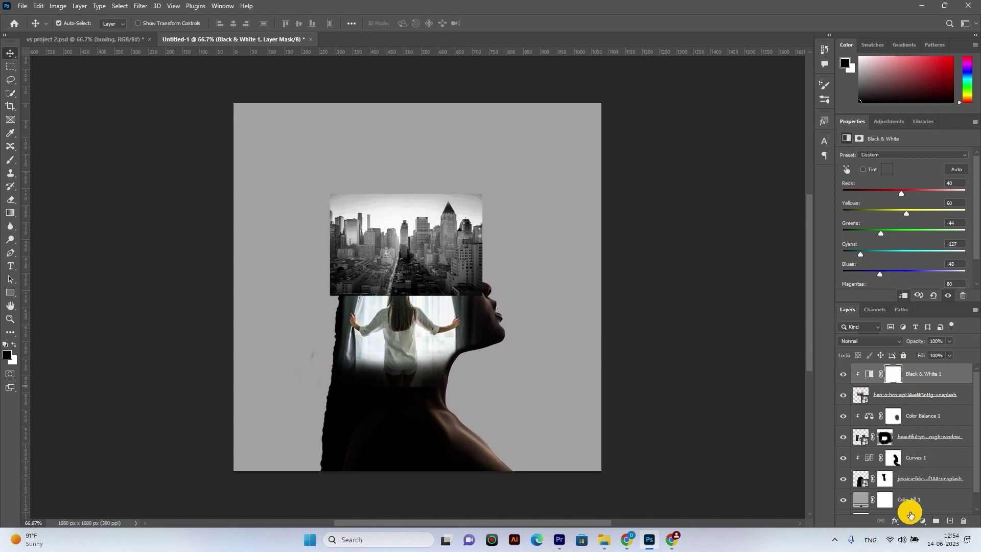
- Add a Color Balance 2 clipped to the skyline with midtones at −34, −10, −28
click(922, 522)
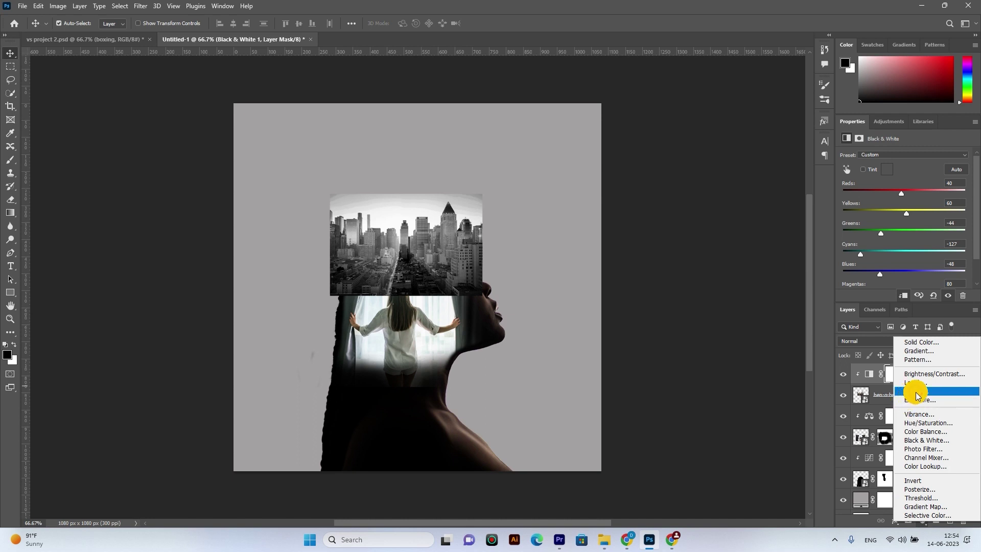
click(933, 435)
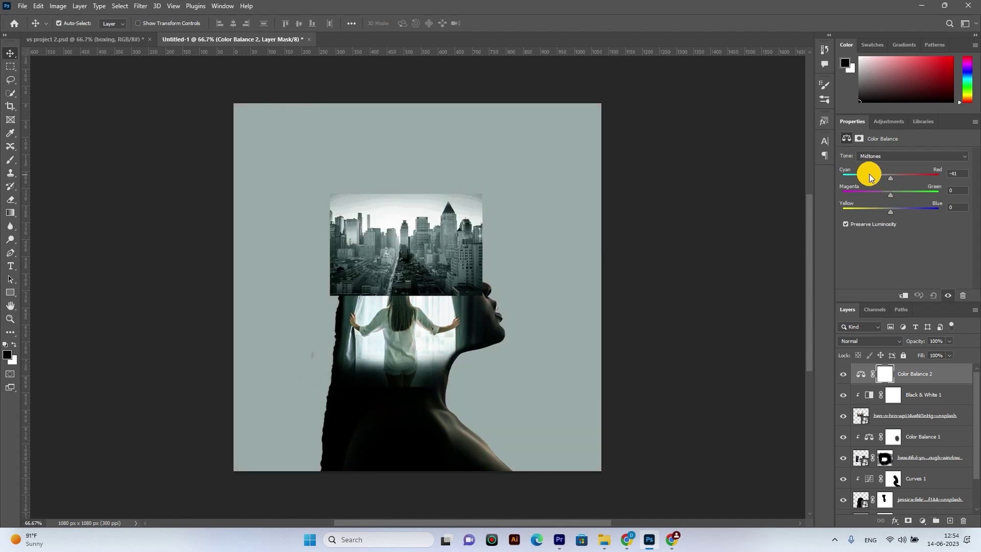
drag(875, 177, 876, 177)
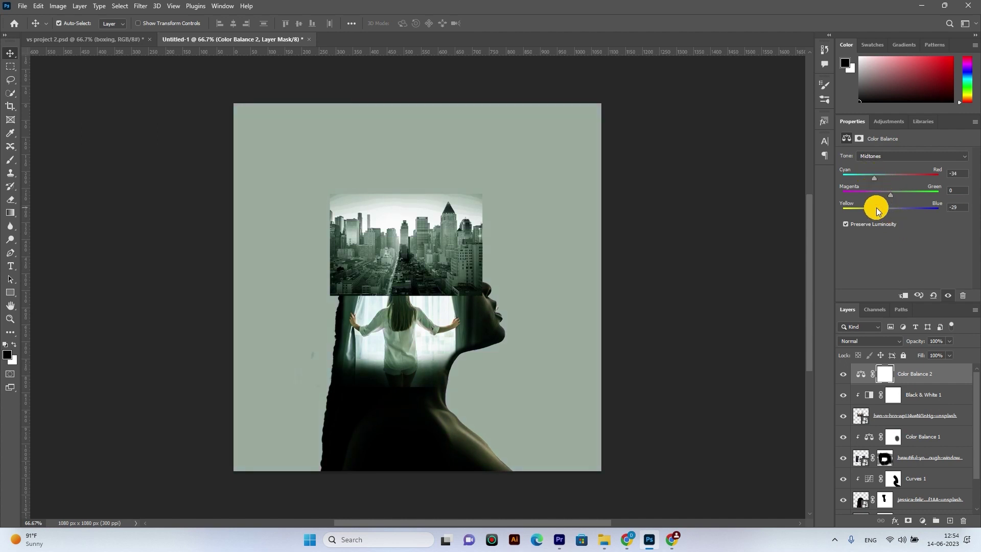
drag(885, 208, 883, 210)
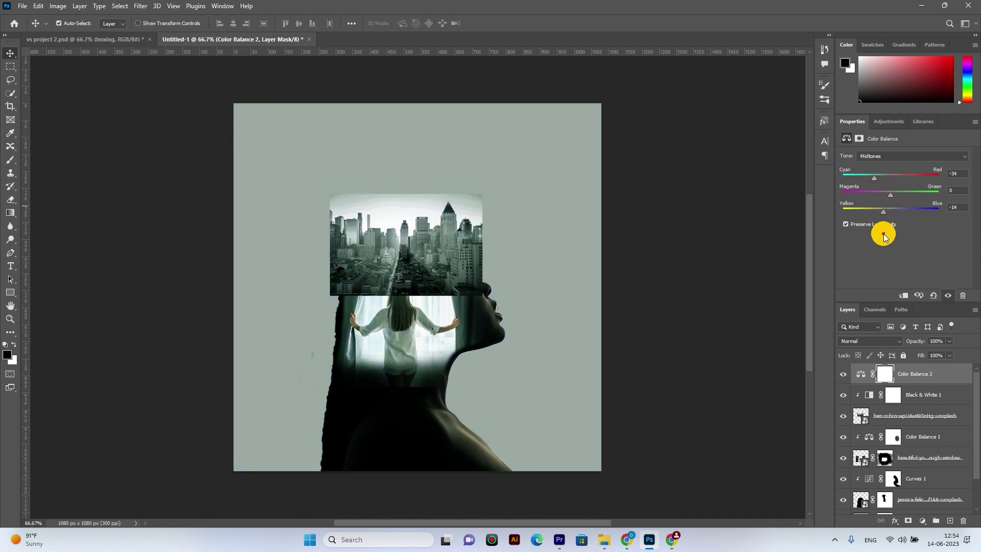
click(903, 295)
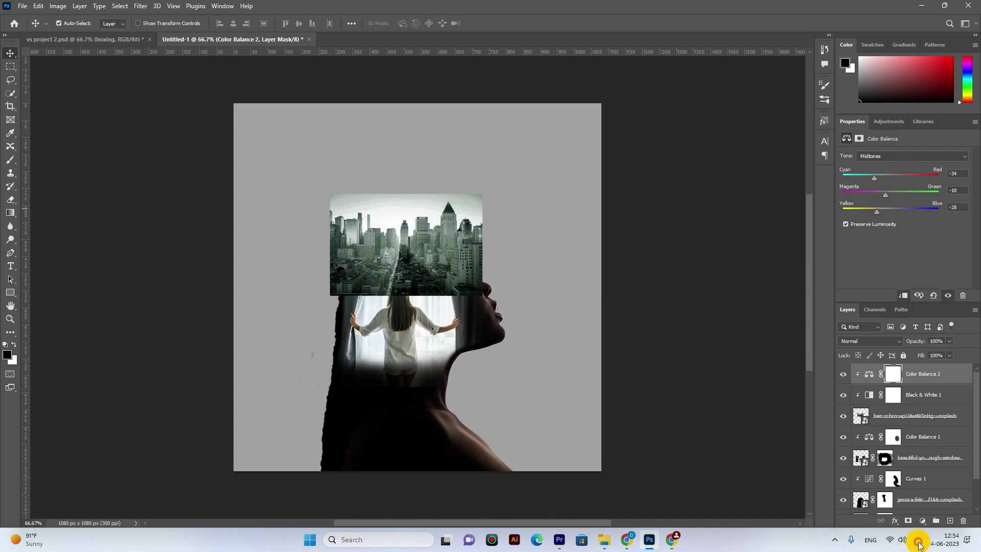
click(921, 520)
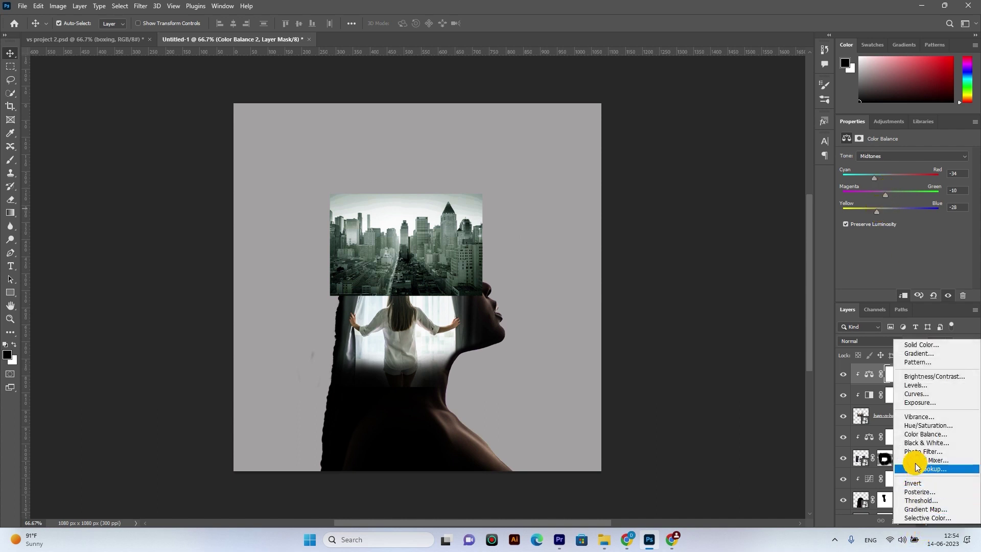
- Add a Curves 2 adjustment clipped to the skyline that darkens it
click(915, 394)
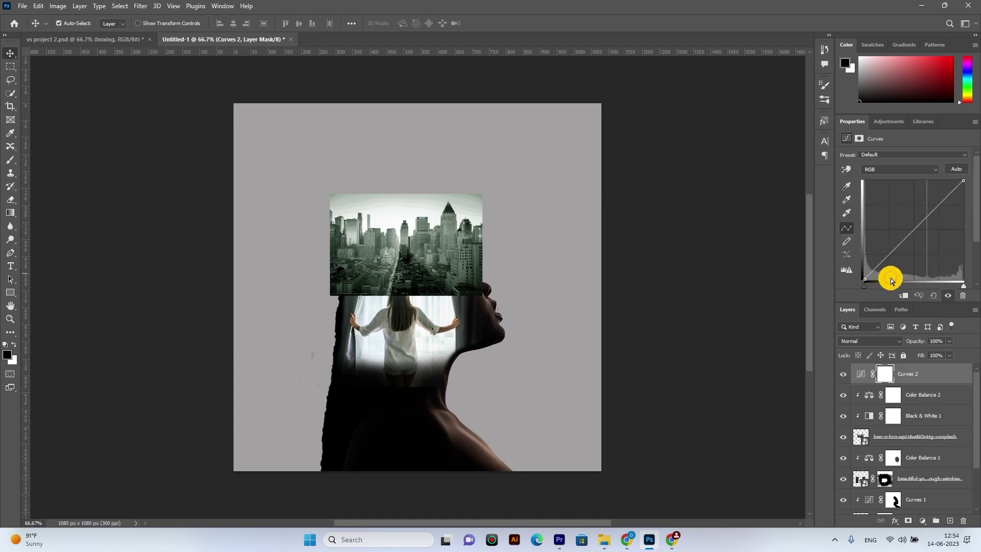
click(903, 295)
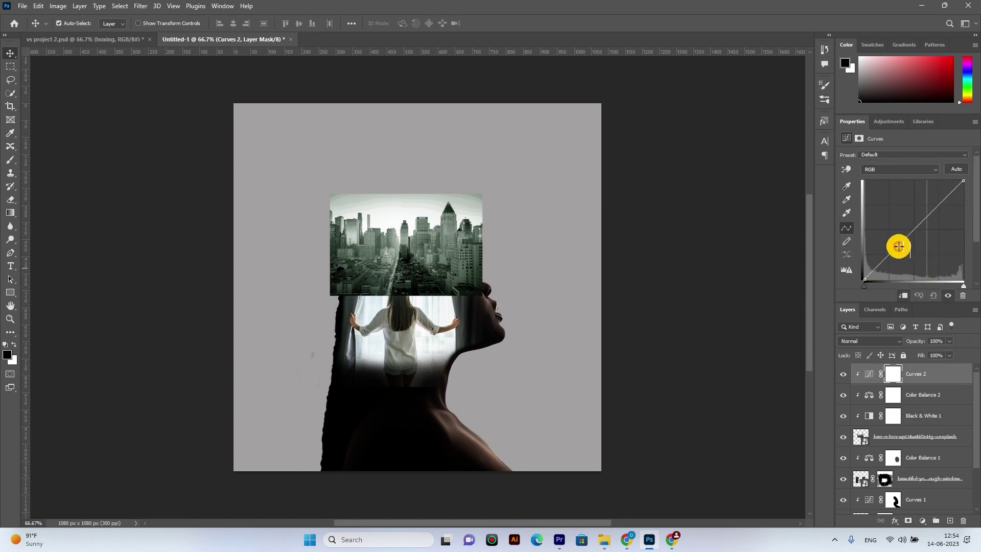
drag(897, 245, 921, 250)
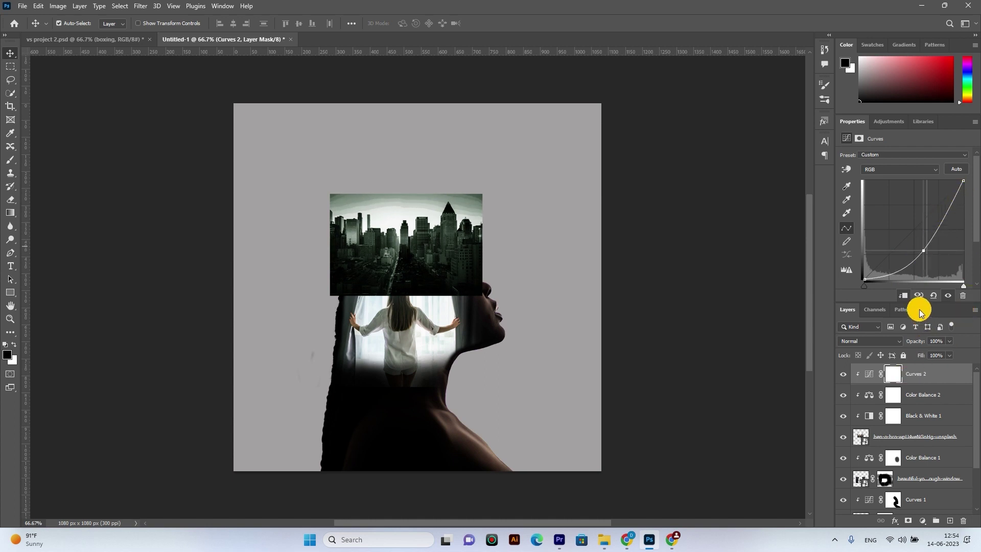
- Unclip Black & White 1, Color Balance 2 and Curves 2 from the city photo and hide all three
drag(933, 376, 915, 417)
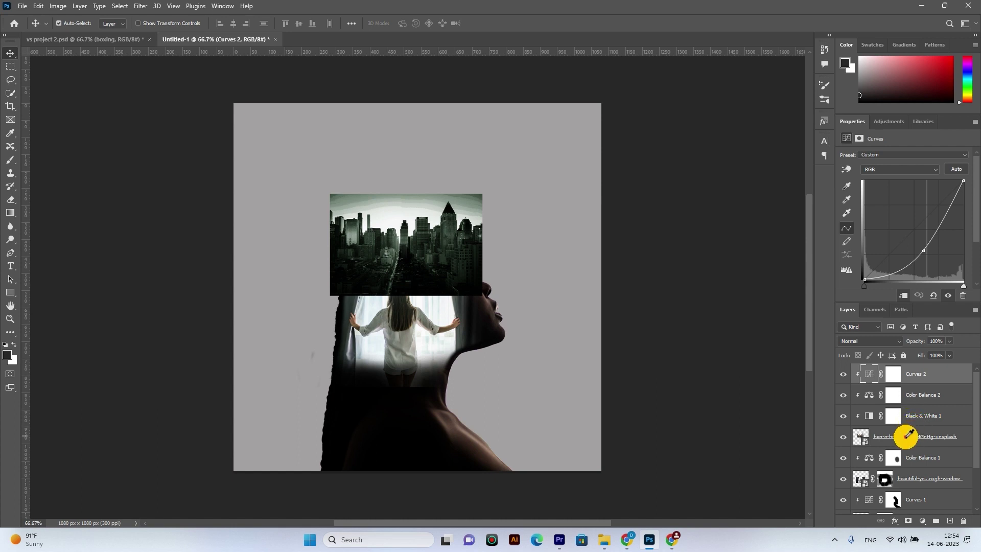
drag(906, 435, 906, 435)
click(906, 436)
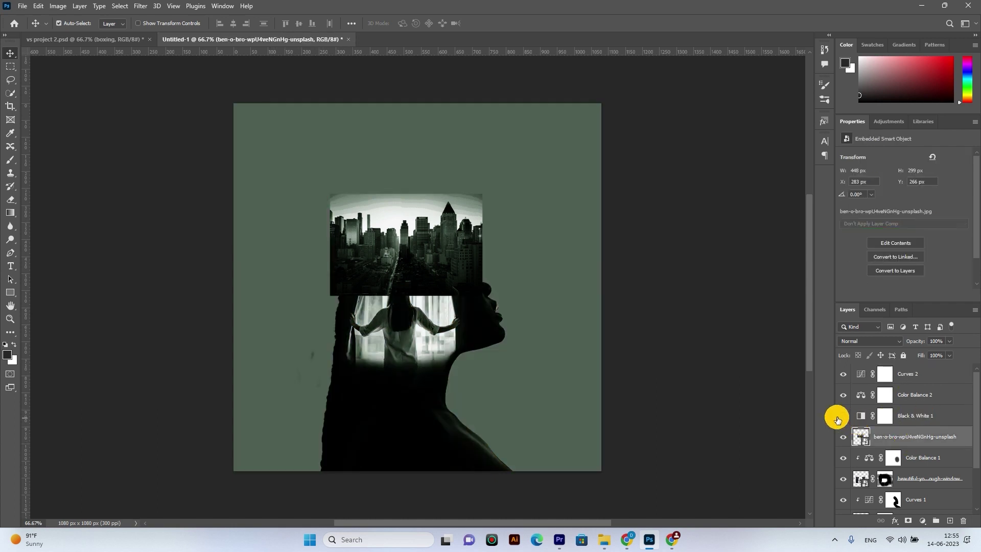
drag(837, 417, 842, 373)
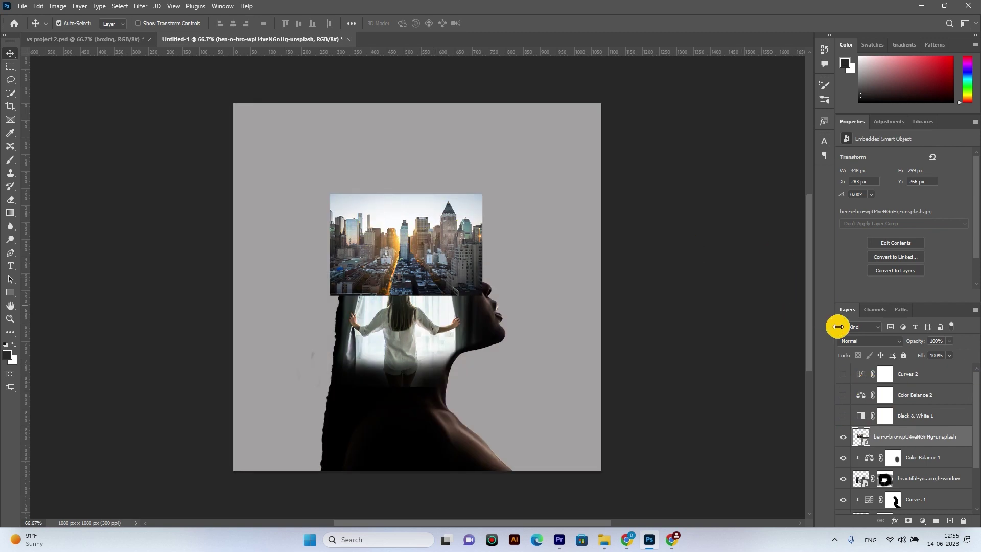
- Select the sky with the Magic Wand and mask it out of the city photo with an inverted mask
right_click(7, 98)
click(70, 110)
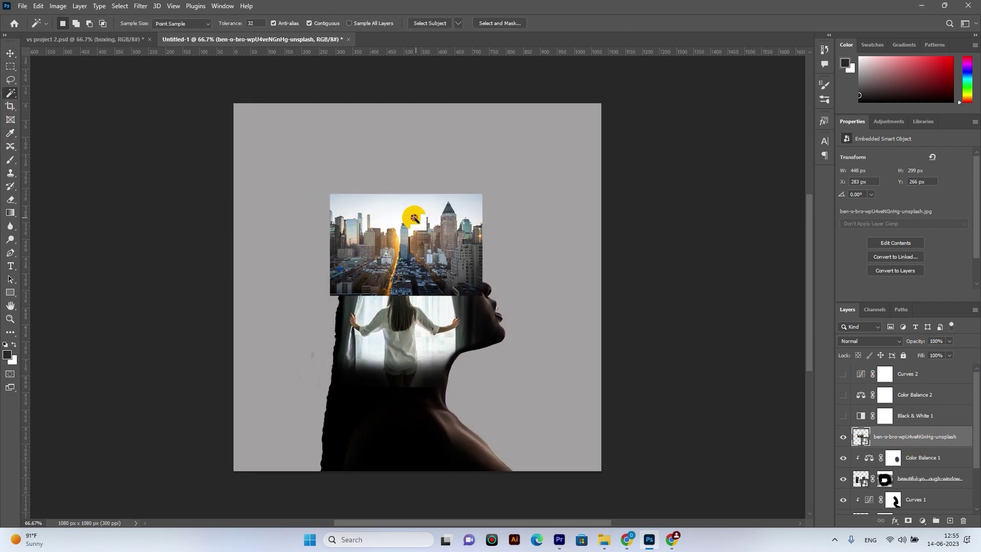
click(350, 199)
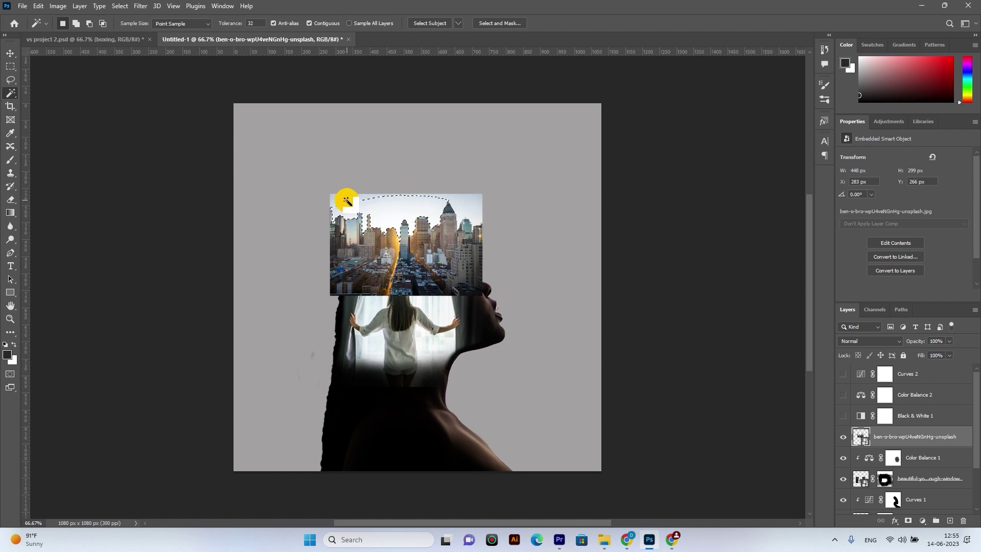
click(477, 210)
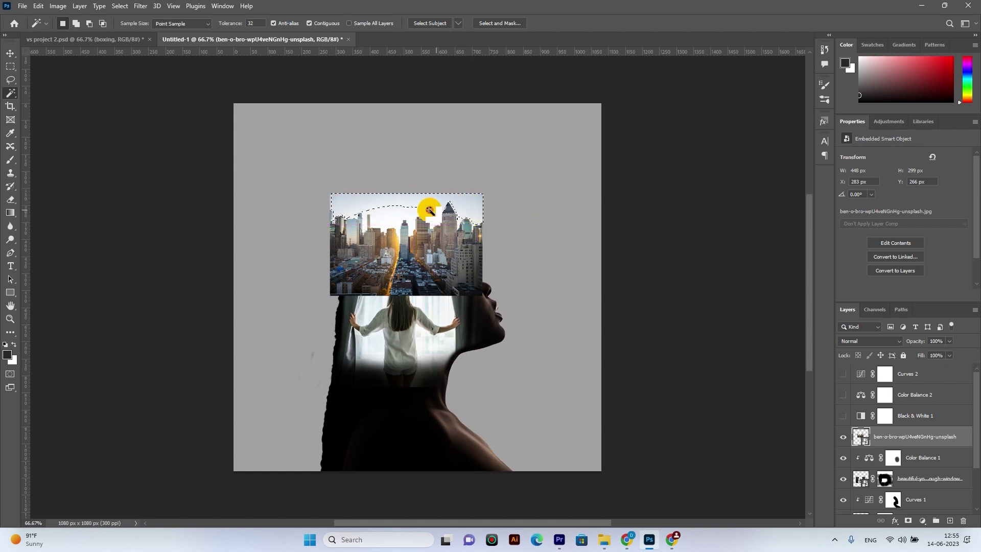
shift+click(349, 203)
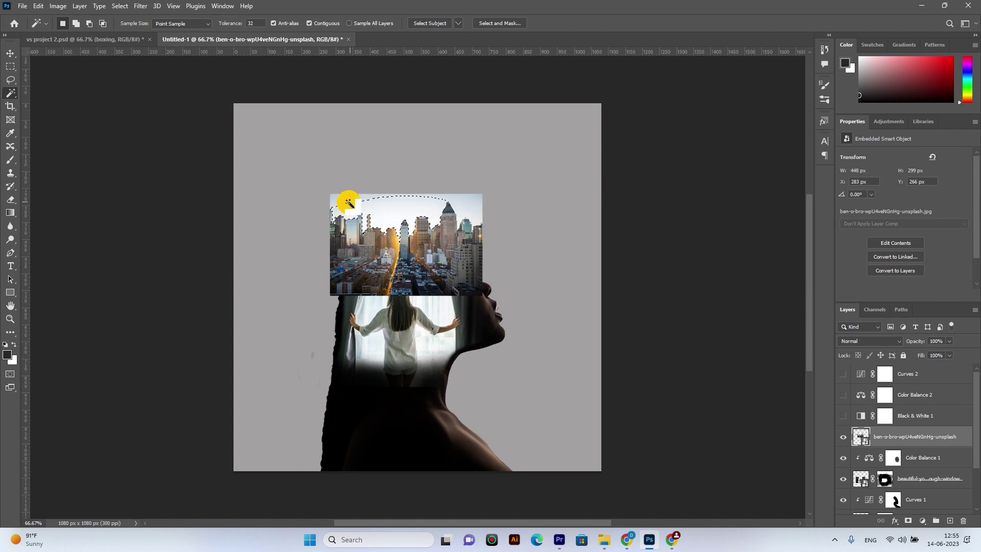
click(76, 23)
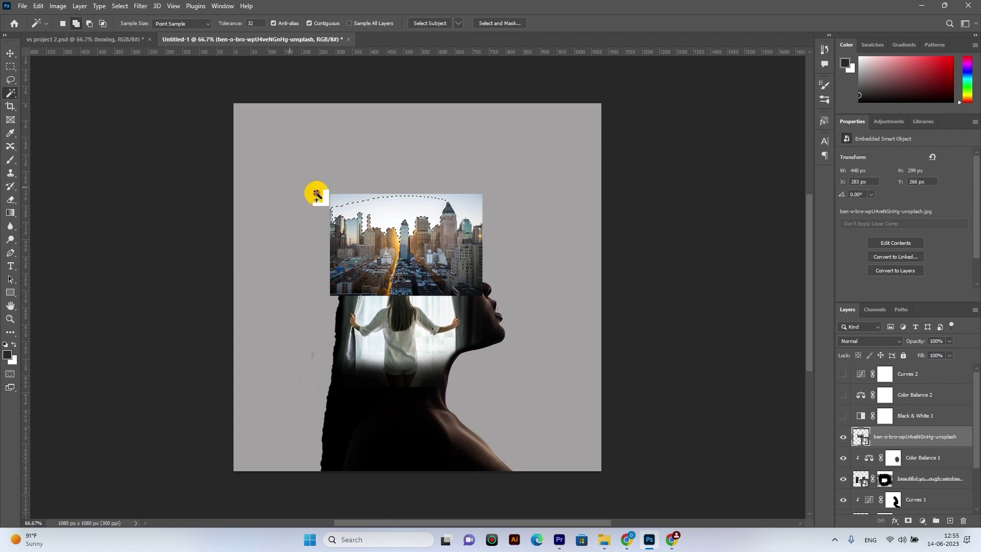
click(340, 203)
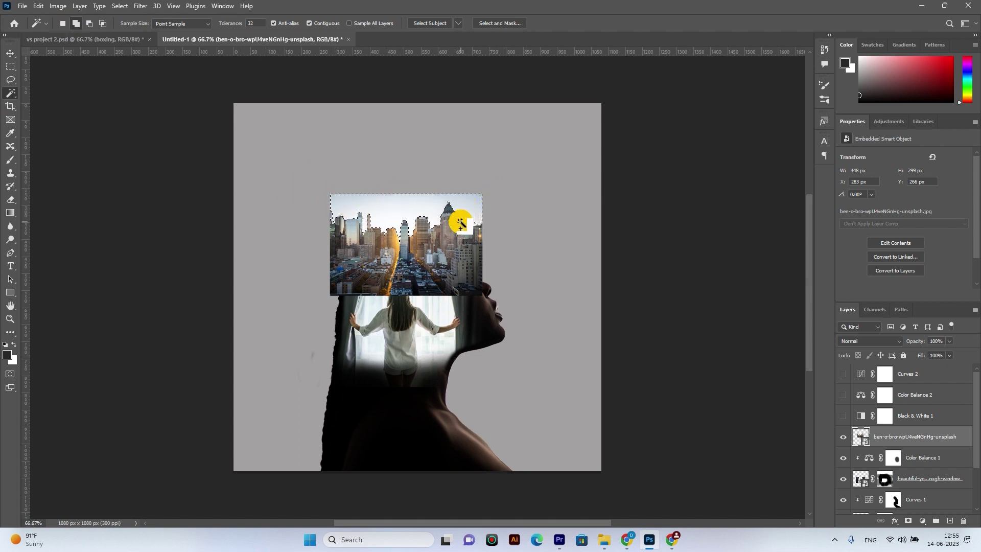
click(479, 230)
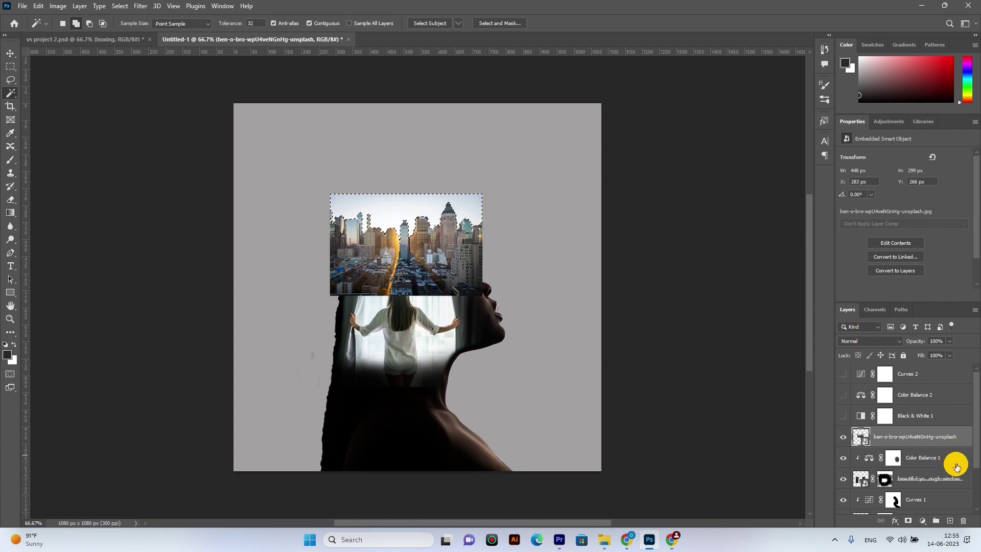
click(908, 520)
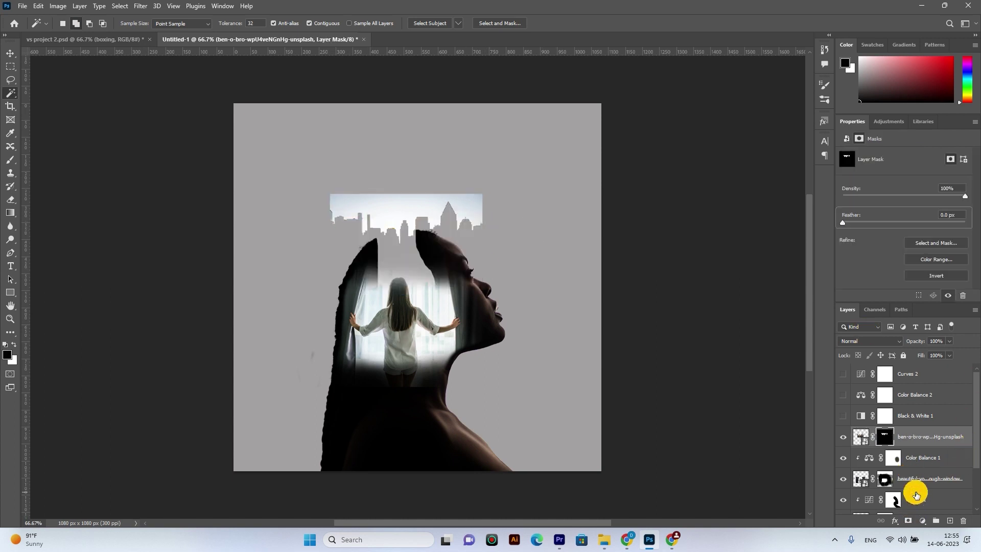
key(ctrl+i)
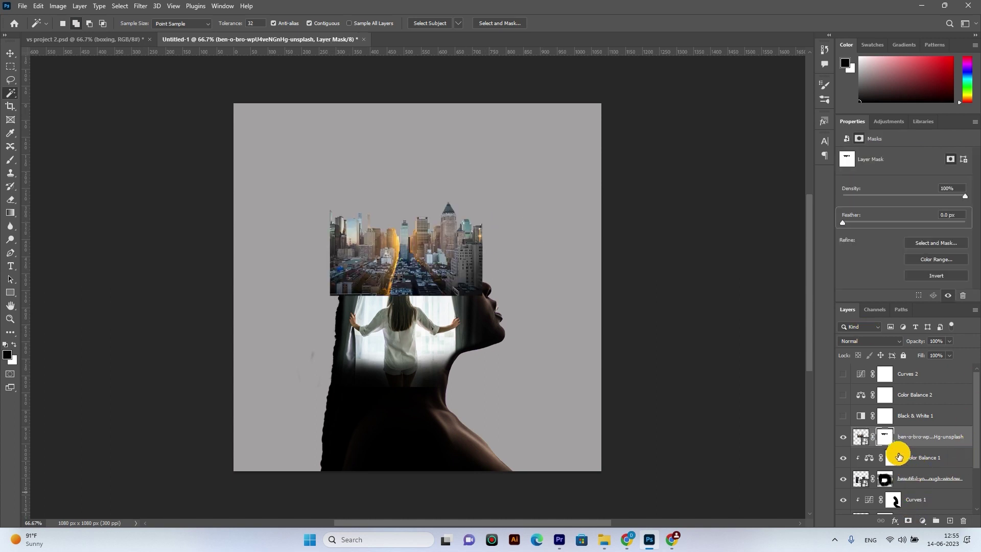
- Show the three adjustments, convert the city layer to a smart object, clip them, and add a blank mask
drag(843, 421, 843, 373)
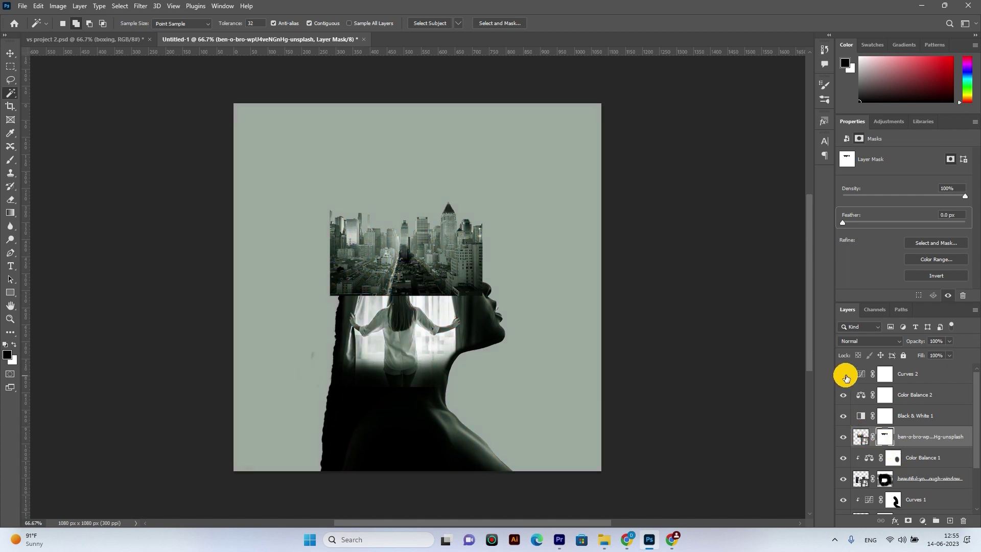
right_click(904, 436)
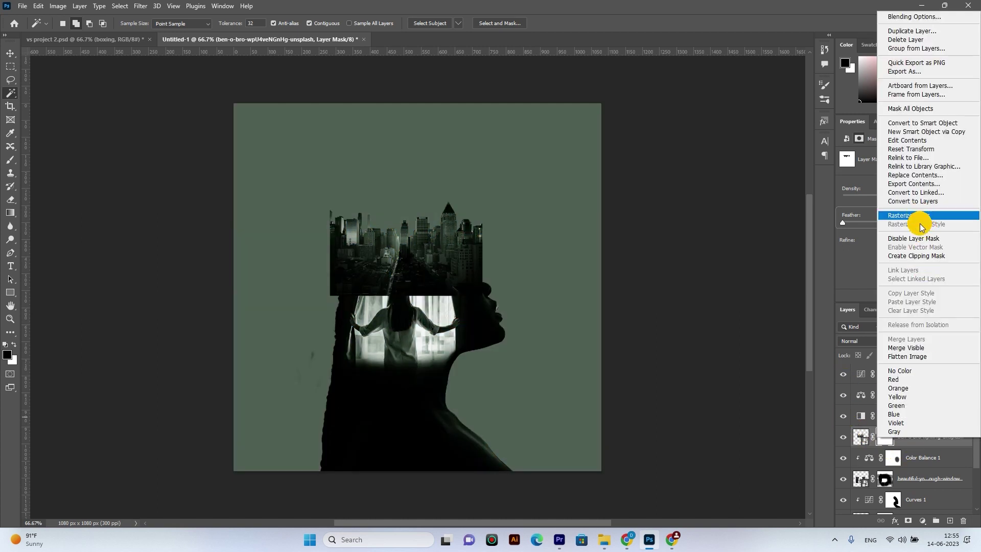
click(907, 126)
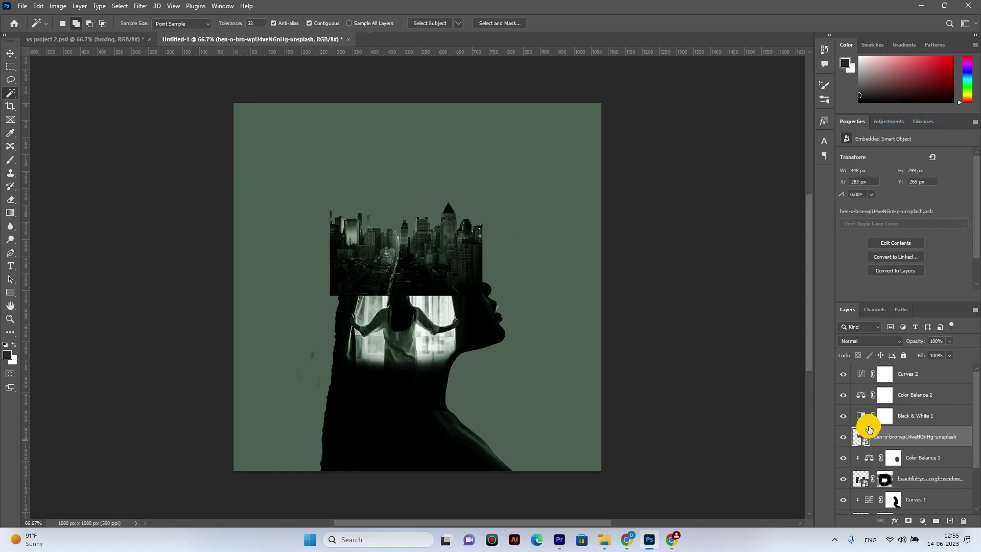
alt+click(899, 422)
alt+click(907, 402)
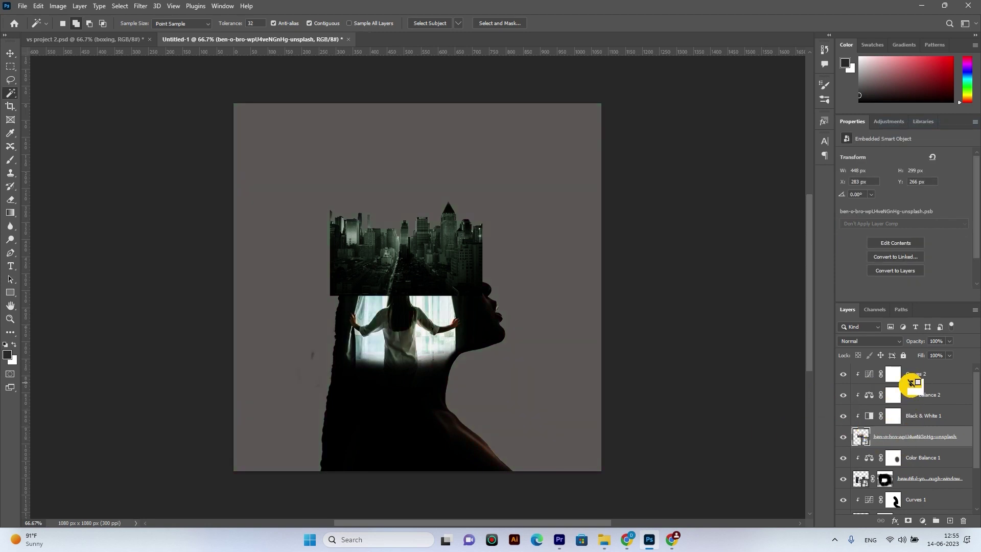
alt+click(909, 382)
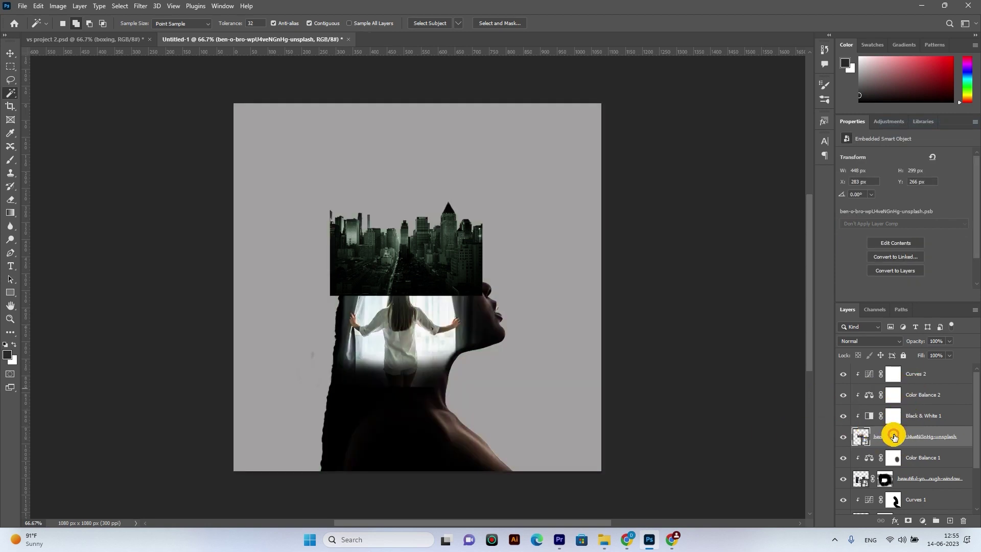
click(909, 524)
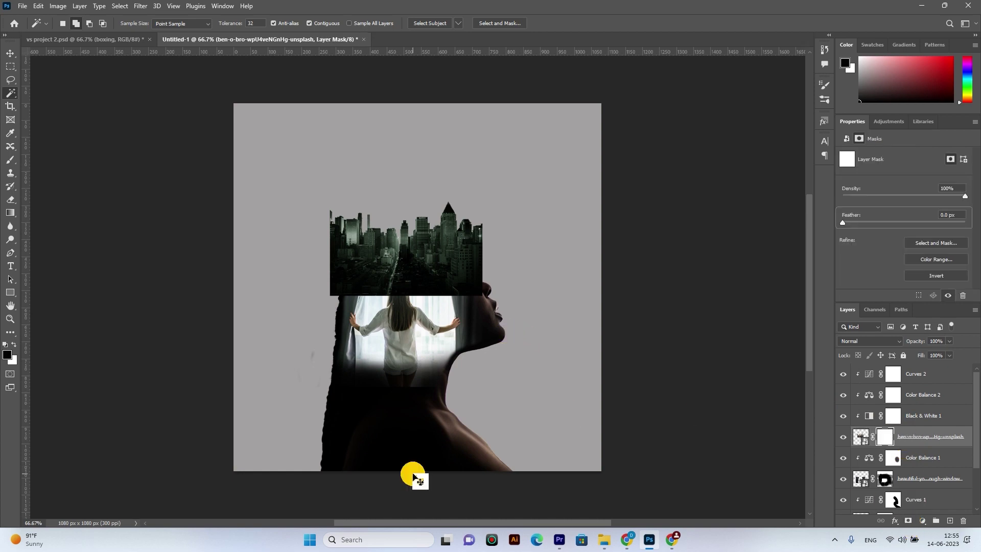
- Zoom to 200% and set the city layer's opacity to 42%
key(ctrl+minus)
key(ctrl+plus)
key(ctrl+plus)
key(ctrl+plus)
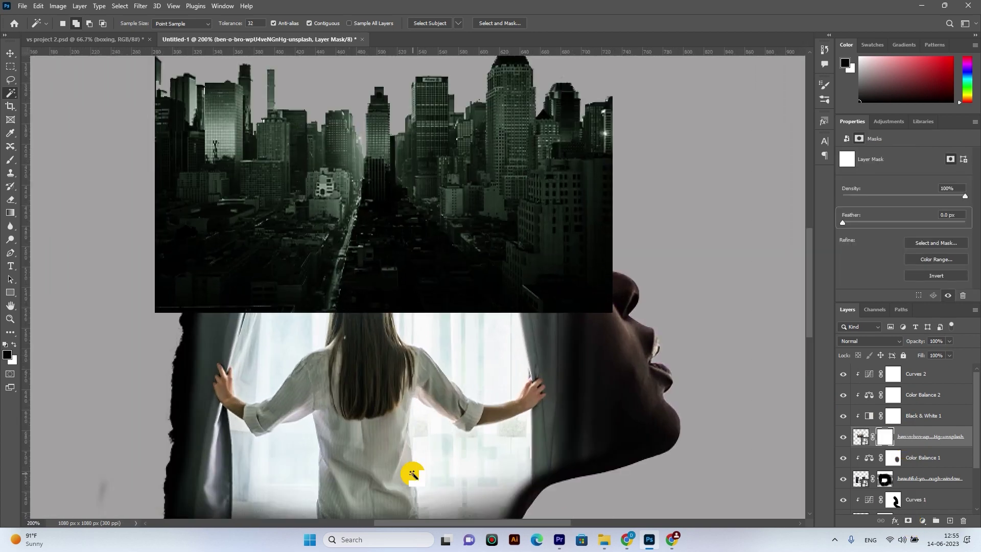
drag(420, 274, 420, 405)
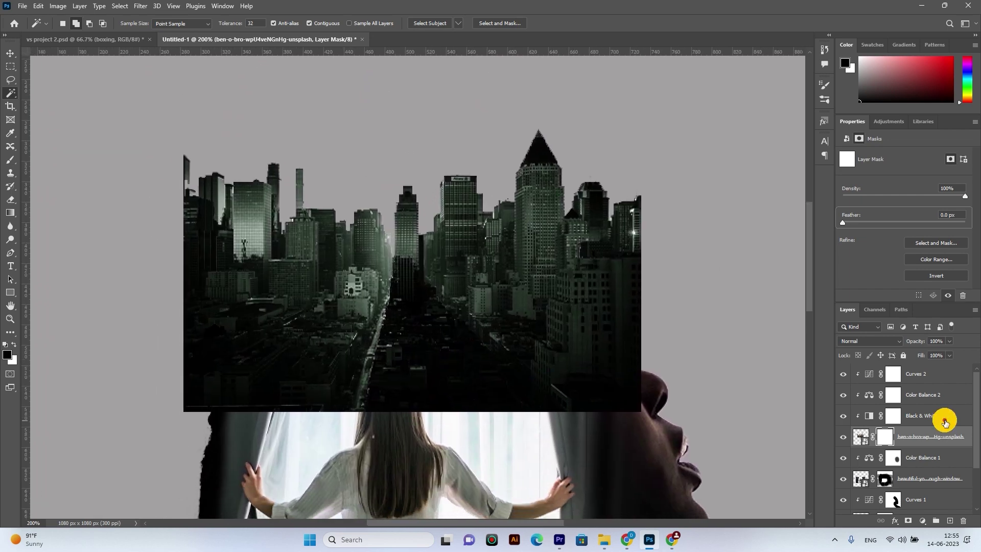
click(948, 341)
drag(925, 353, 922, 353)
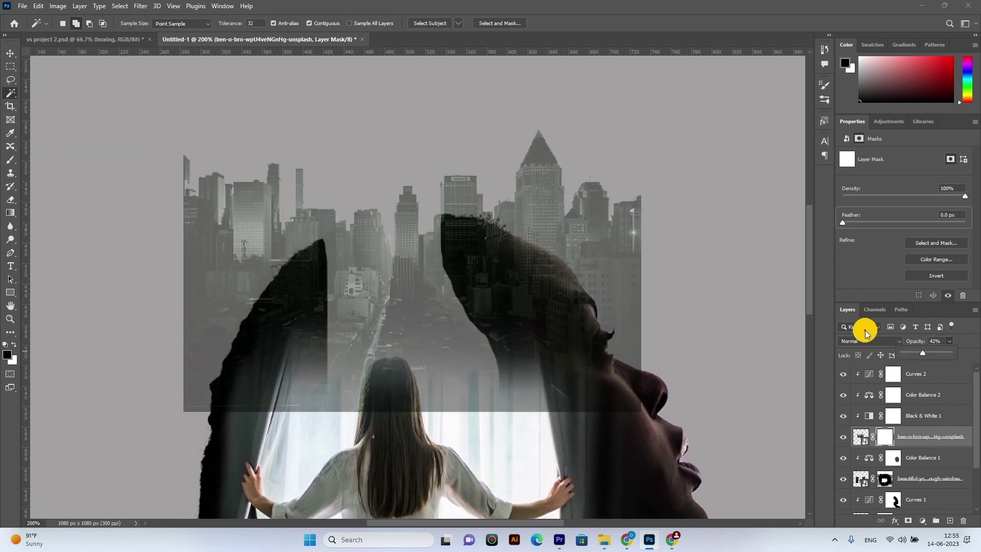
- Paint black on the city mask with a 100% opacity, size 45 brush to fade the towers
key(b)
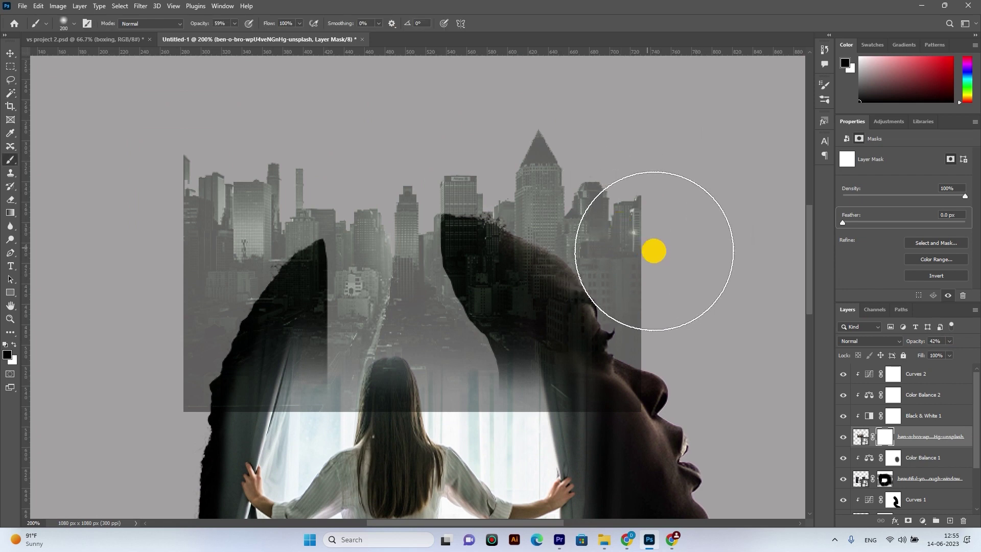
key(bracketleft)
key(bracketleft)
drag(664, 225, 652, 306)
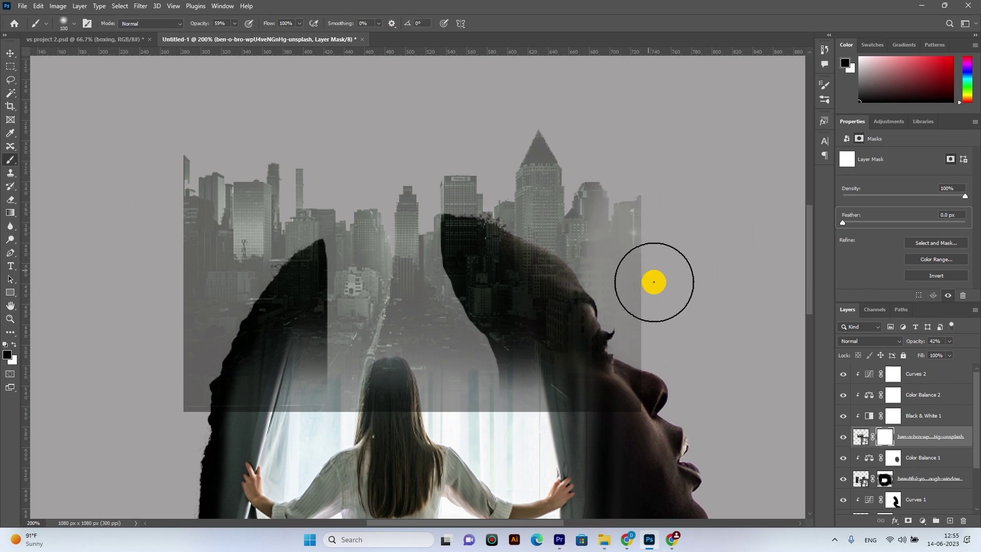
click(234, 24)
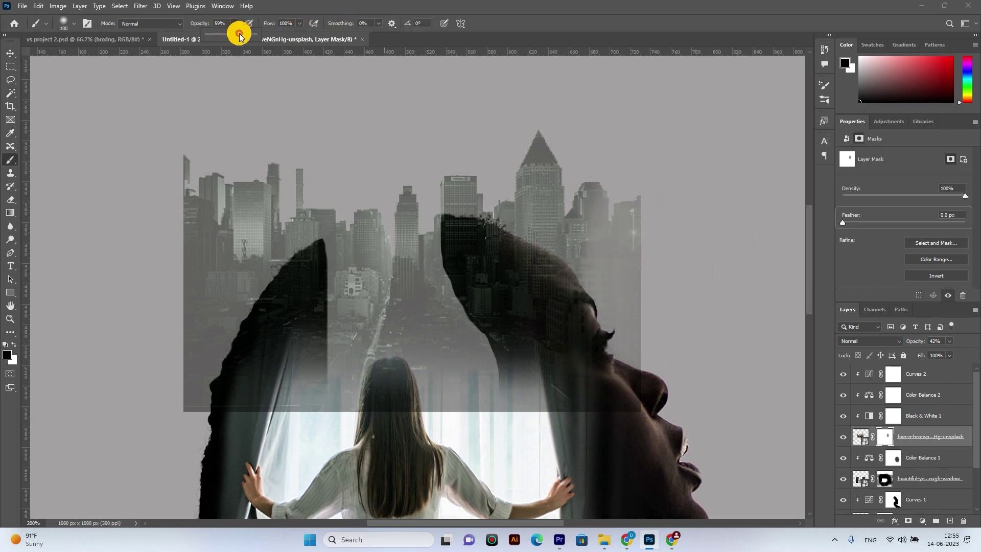
drag(236, 34, 296, 36)
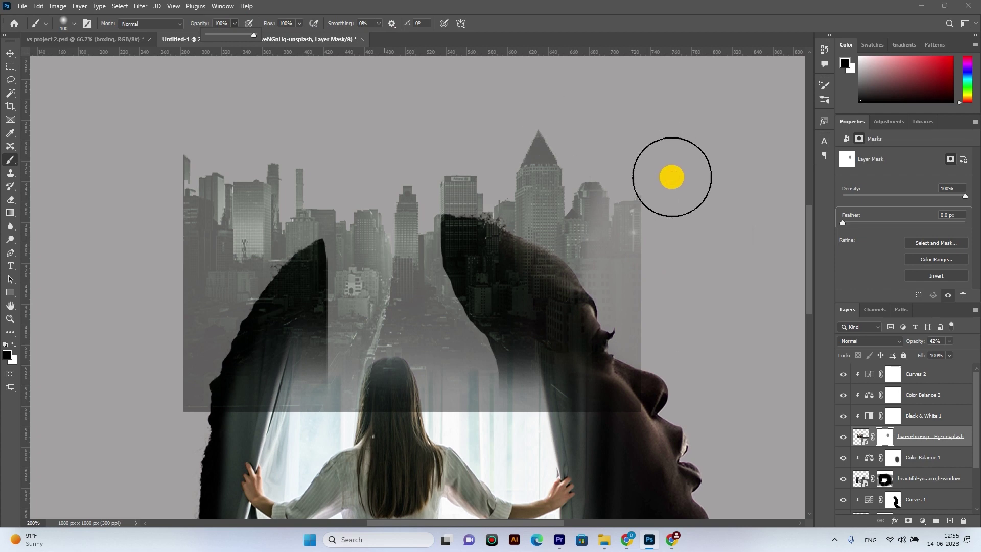
key(bracketleft)
key(bracketleft)
key(bracketleft)
key(bracketleft)
key(bracketleft)
key(bracketleft)
mouse_move(620, 183)
mouse_down()
mouse_move(628, 256)
mouse_move(596, 186)
mouse_move(586, 228)
mouse_move(645, 433)
mouse_move(587, 220)
mouse_move(629, 414)
mouse_move(455, 427)
mouse_move(360, 389)
mouse_move(403, 387)
mouse_move(387, 378)
mouse_move(209, 418)
mouse_move(177, 274)
mouse_move(193, 284)
mouse_move(185, 225)
mouse_up()
key(bracketleft)
key(bracketleft)
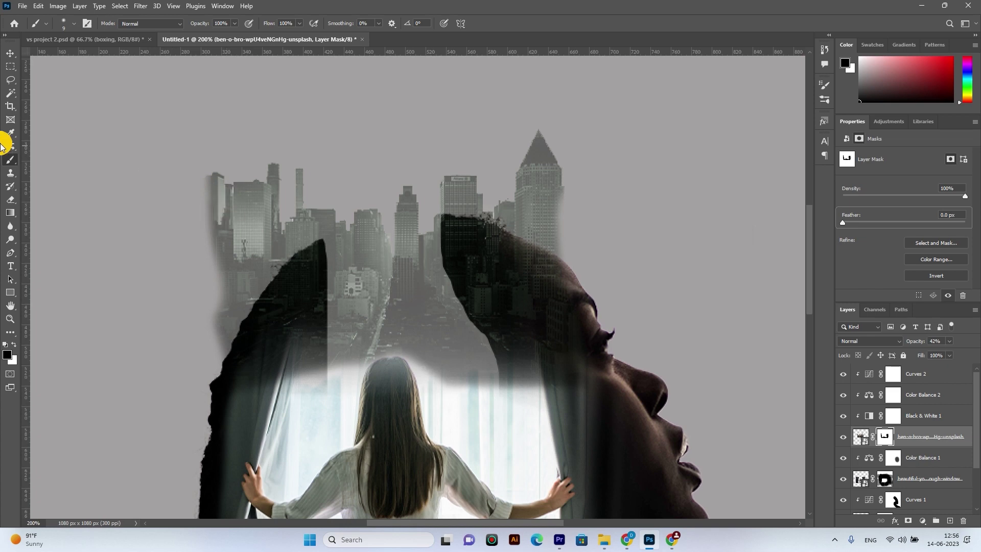
- Outline the leftmost building with the Polygonal Lasso and paint it out on the city mask
click(11, 80)
click(45, 88)
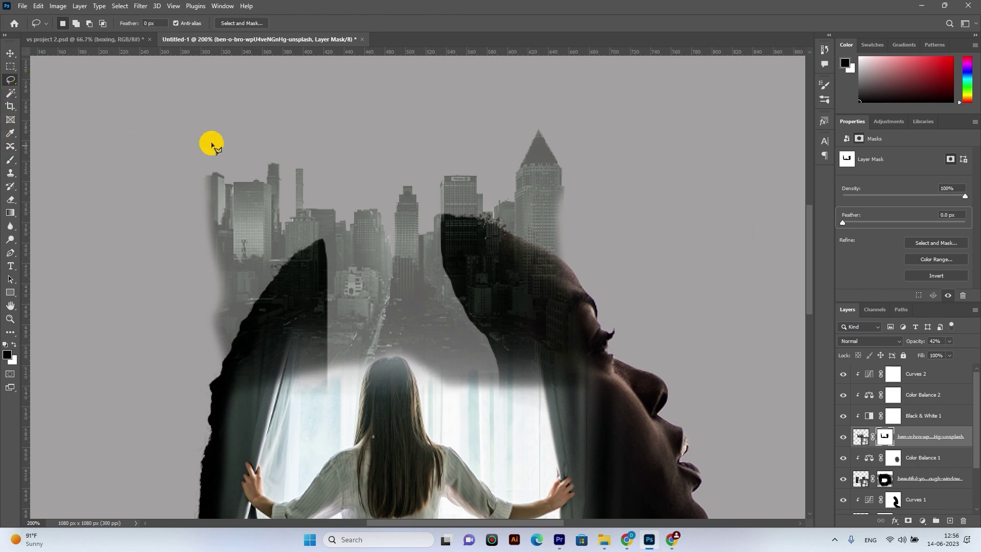
click(234, 175)
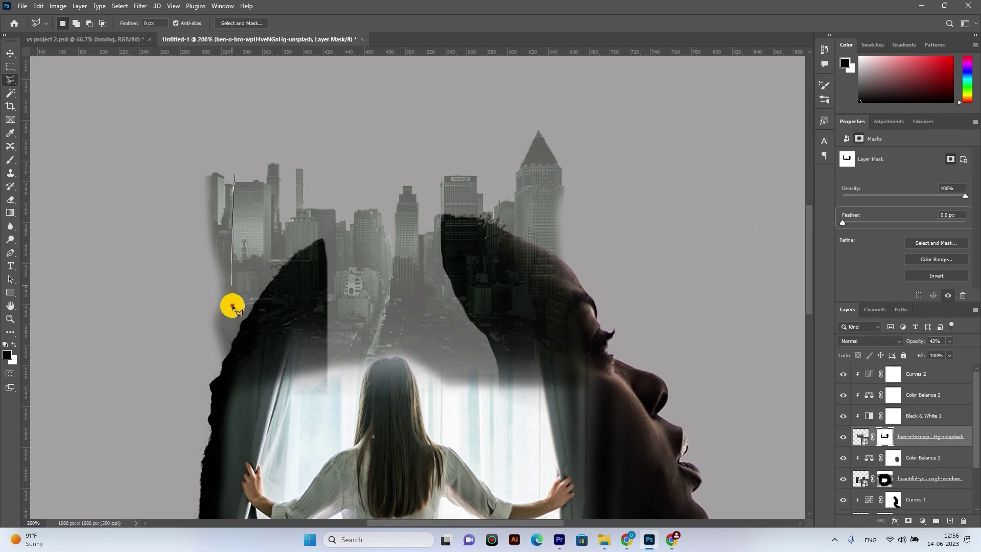
click(235, 335)
click(231, 349)
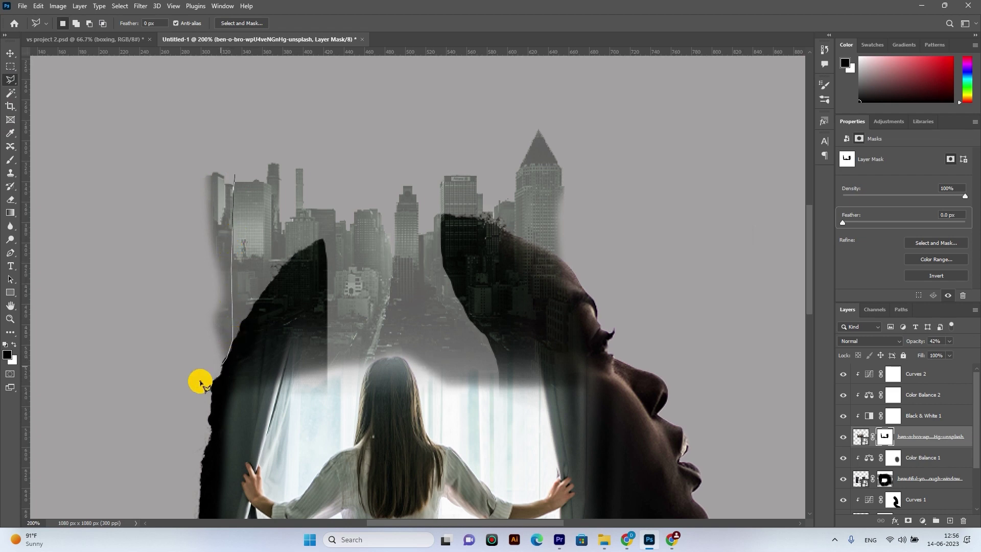
click(197, 380)
click(100, 266)
double_click(128, 110)
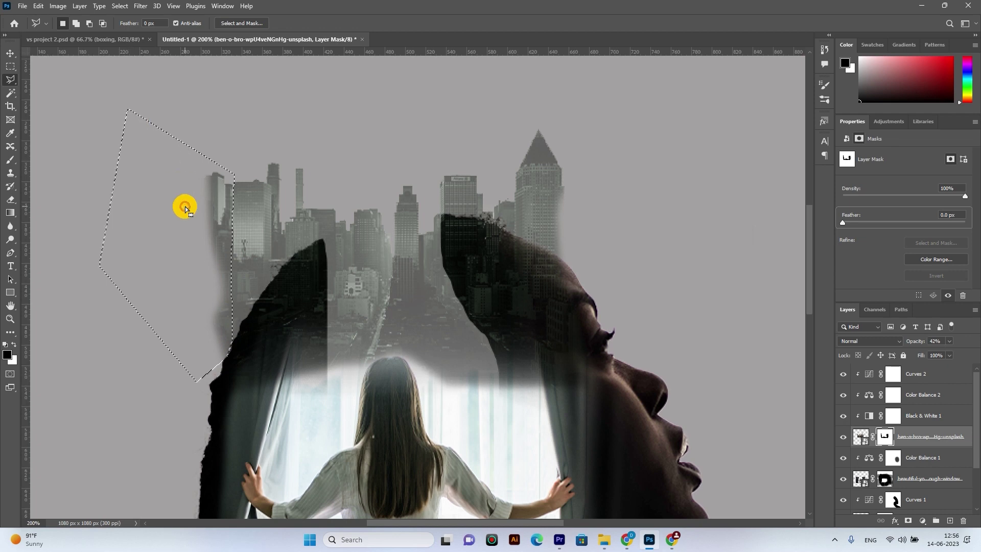
key(b)
click(905, 440)
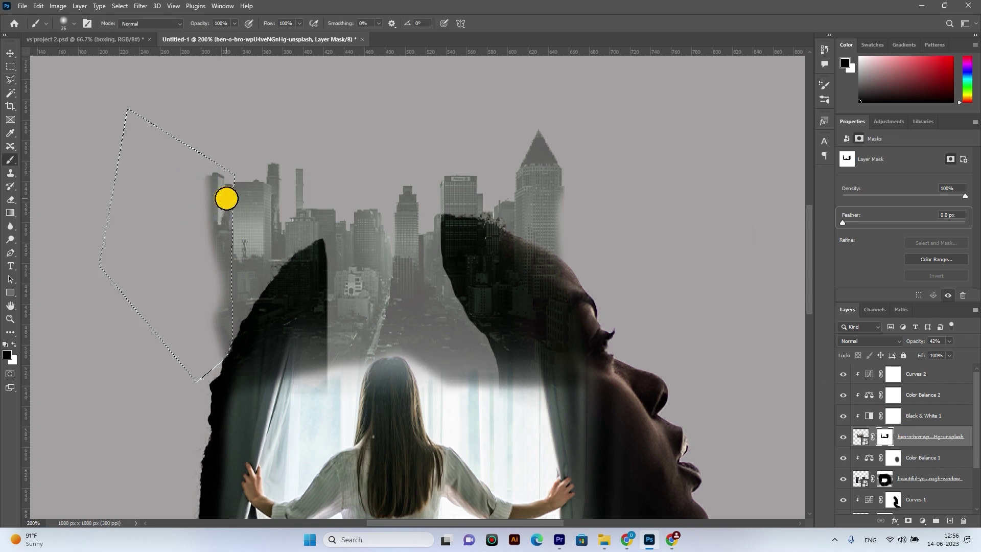
drag(210, 186, 215, 352)
key(ctrl+d)
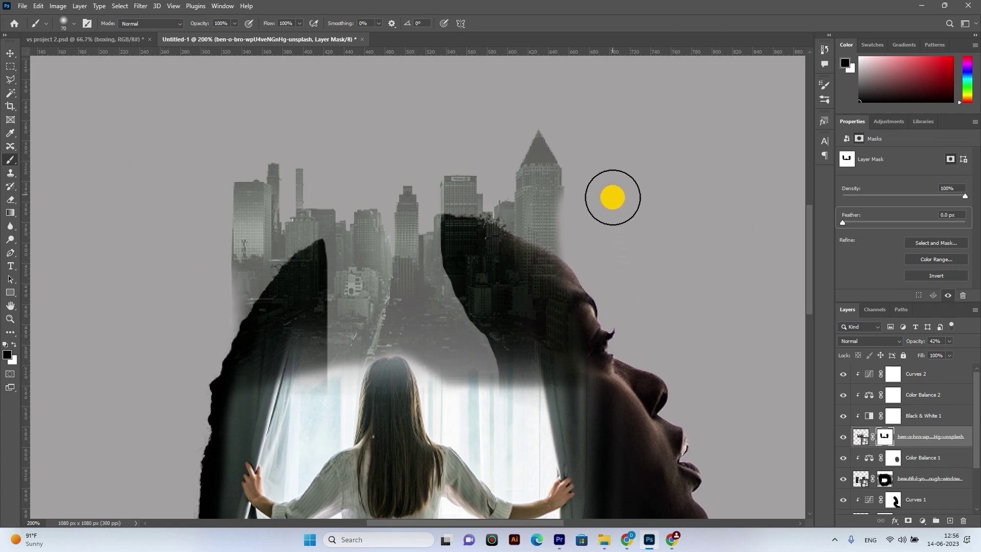
- Select the area right of the tall tower, then paint white to reveal the tower's lower right side
click(10, 78)
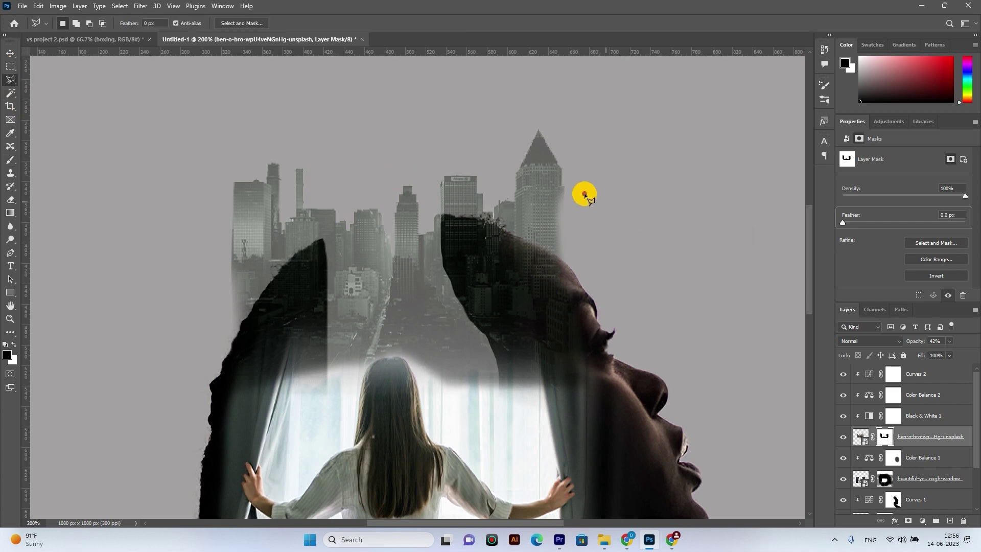
click(563, 171)
click(564, 261)
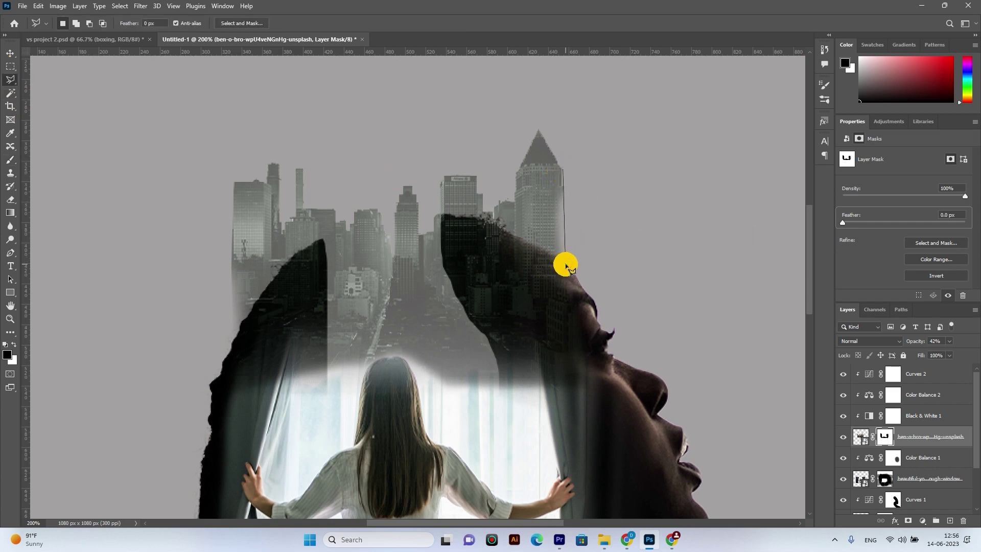
click(614, 327)
click(770, 335)
click(768, 236)
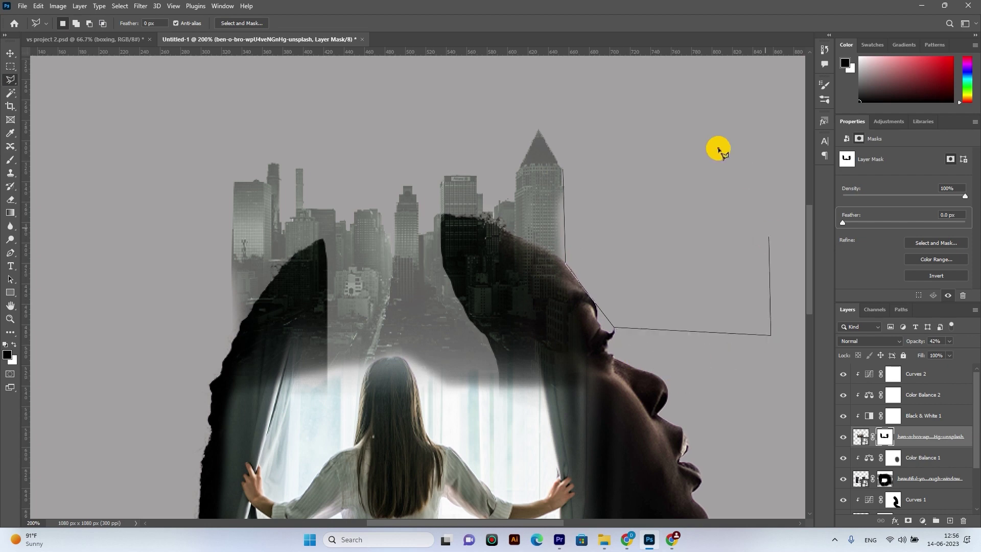
double_click(631, 101)
key(b)
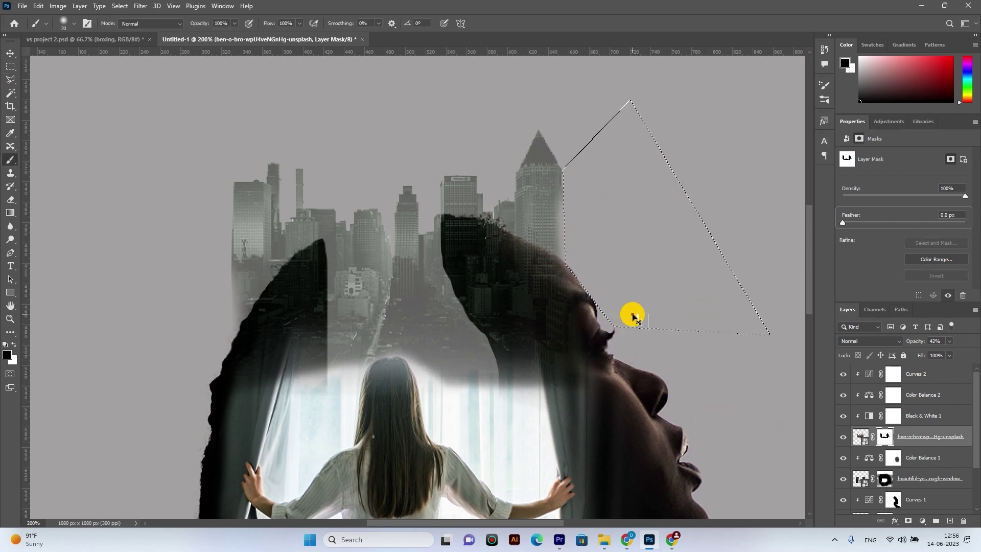
key(ctrl+d)
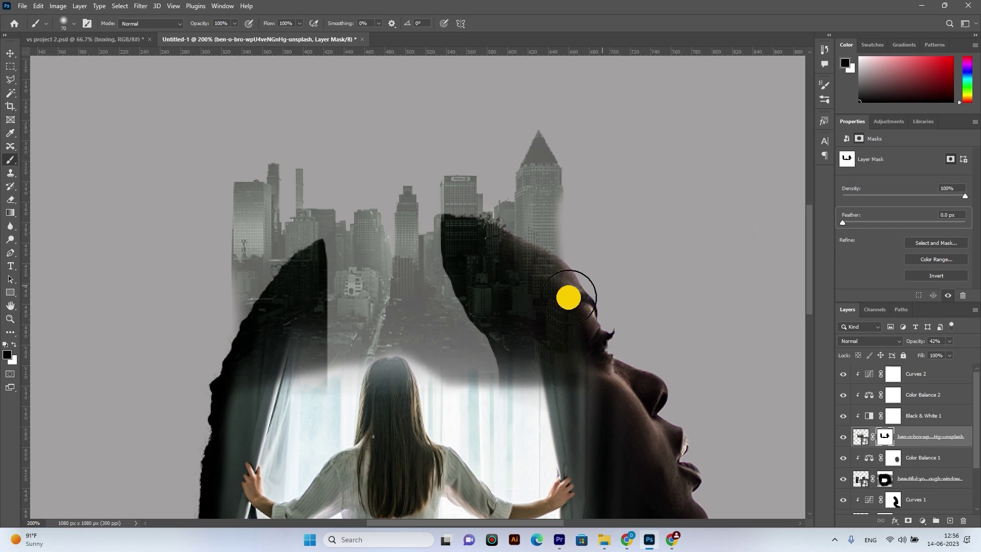
click(14, 344)
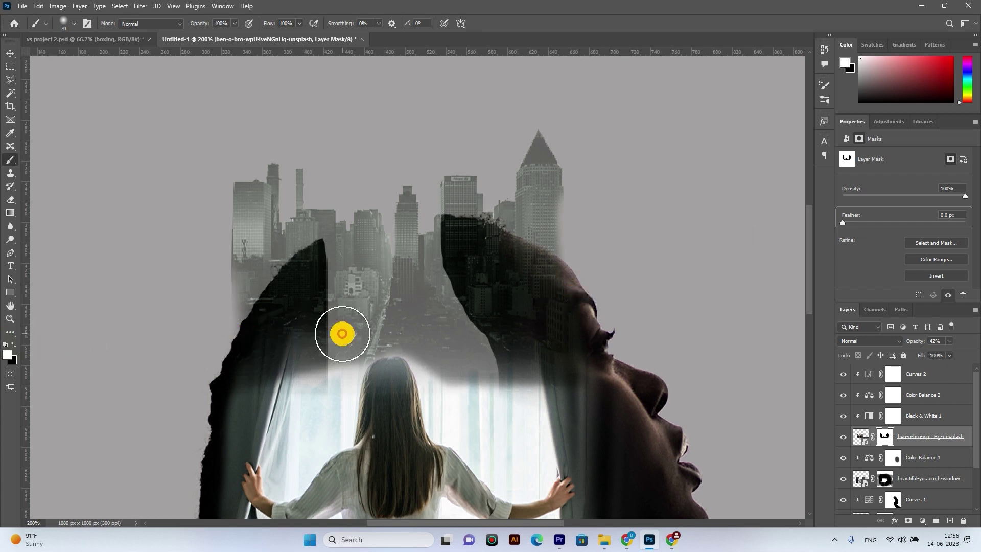
key(bracketleft)
key(bracketleft)
key(bracketleft)
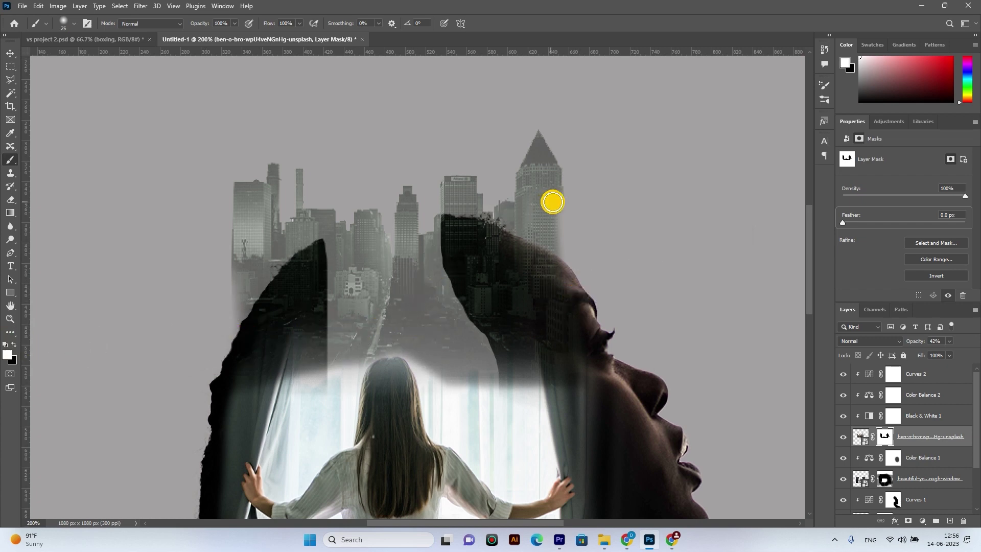
mouse_move(561, 236)
mouse_down()
mouse_move(560, 263)
mouse_move(549, 216)
mouse_move(557, 201)
mouse_up()
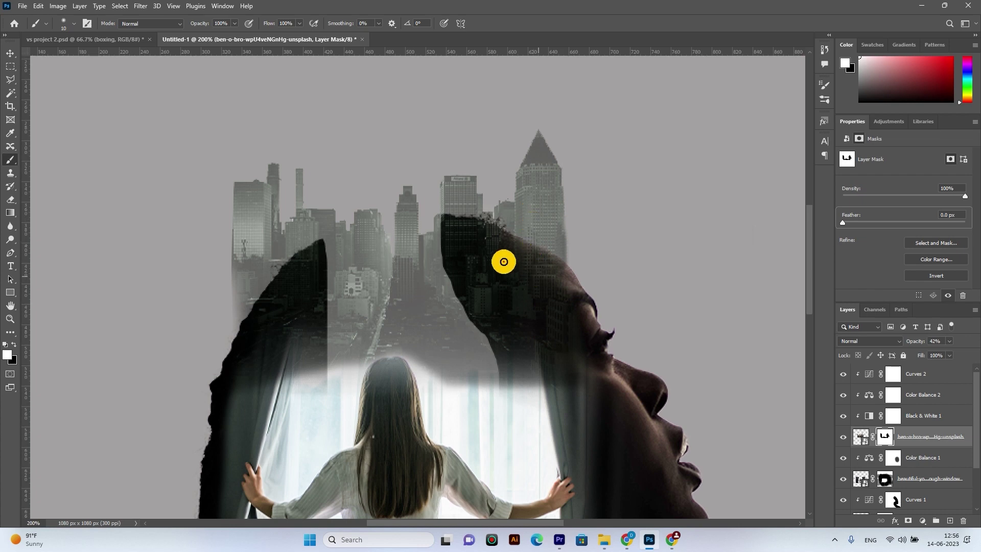
- Paint black on the city mask over the central towers above the head, keeping skyline at both edges
click(7, 94)
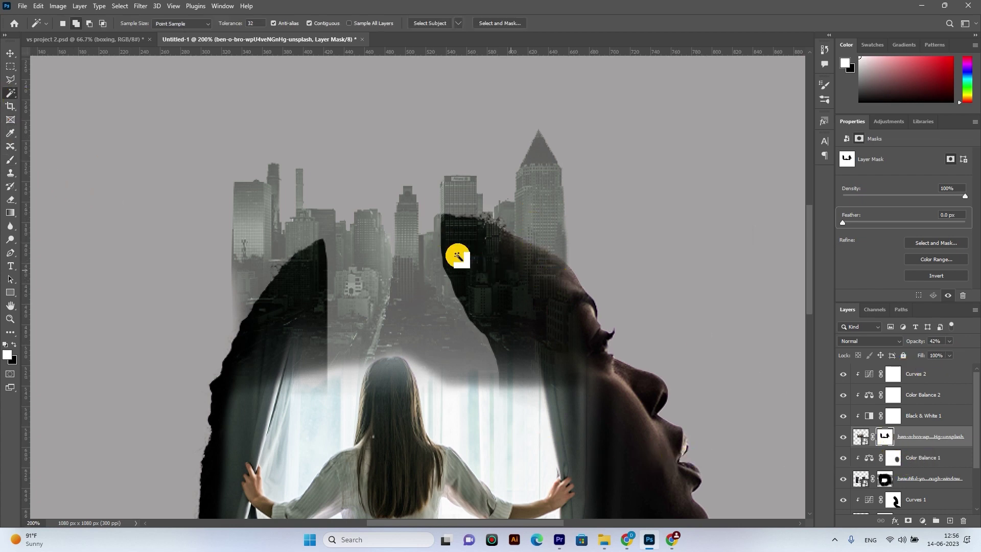
key(b)
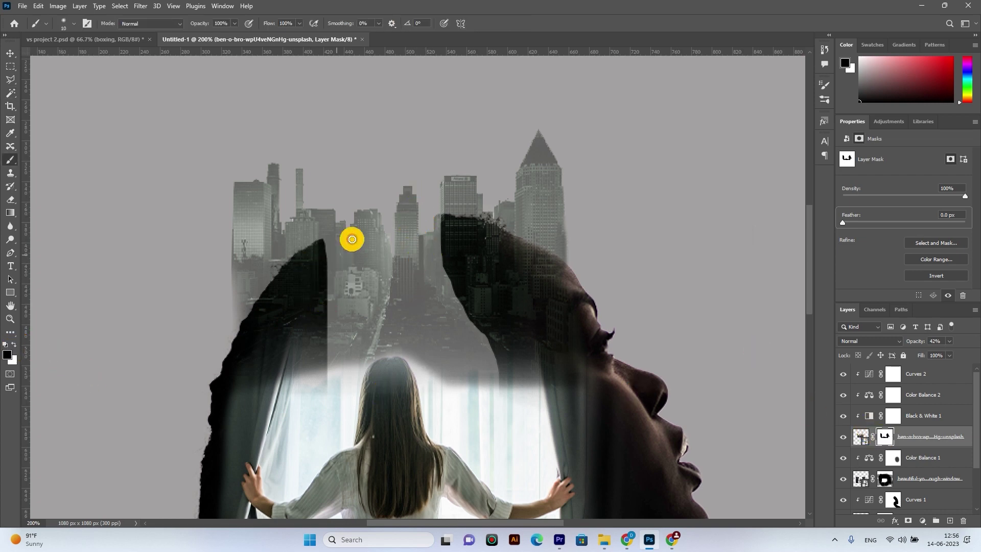
right_click(377, 201)
click(369, 171)
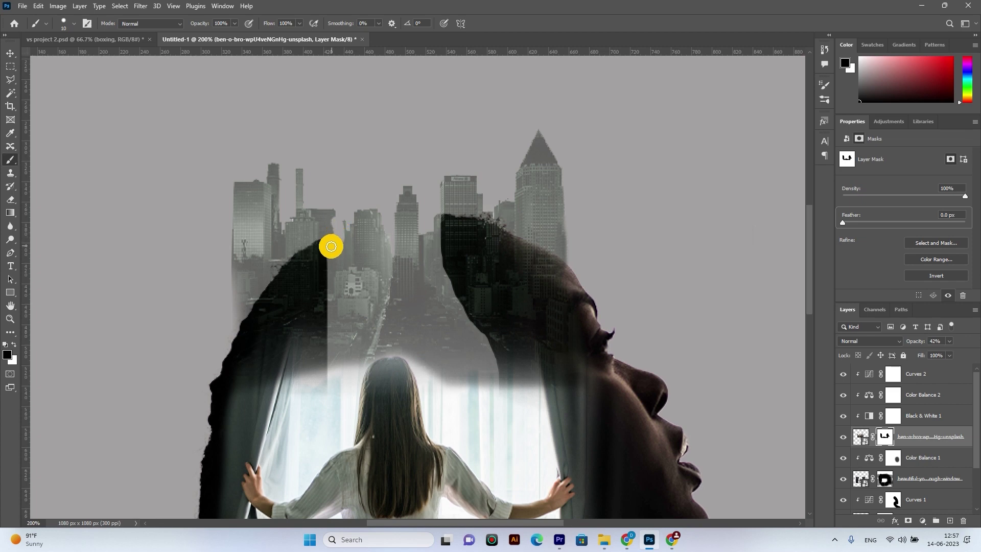
drag(331, 305, 329, 414)
mouse_move(336, 329)
mouse_down()
mouse_move(344, 228)
mouse_move(383, 275)
mouse_move(381, 244)
mouse_up()
key(bracketright)
key(bracketright)
key(bracketright)
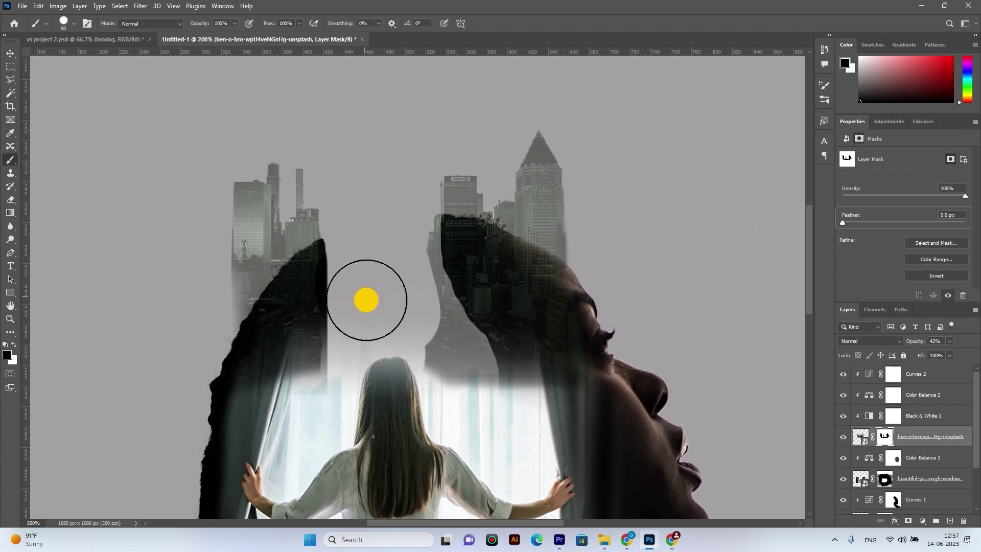
drag(366, 301, 410, 377)
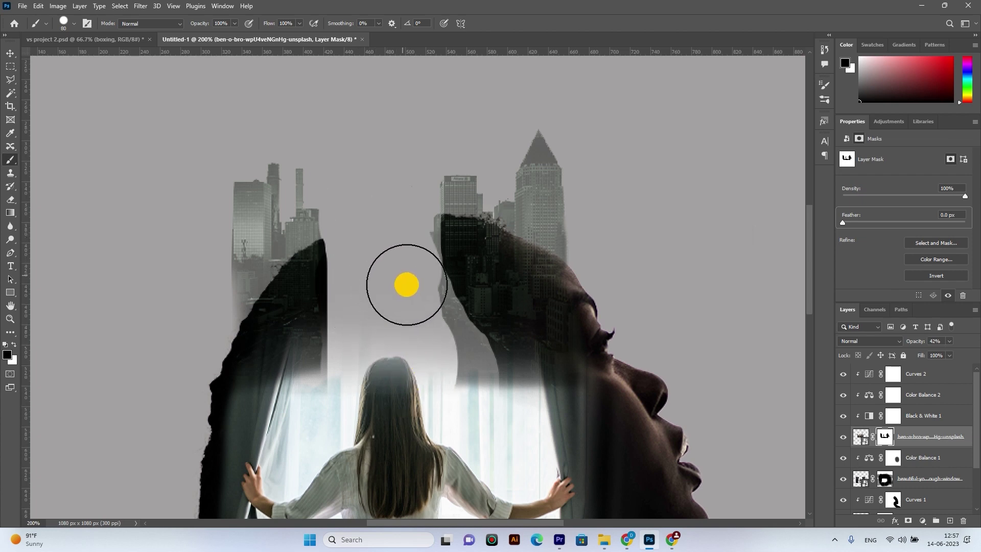
mouse_move(405, 284)
mouse_down()
mouse_move(443, 348)
mouse_move(414, 319)
mouse_up()
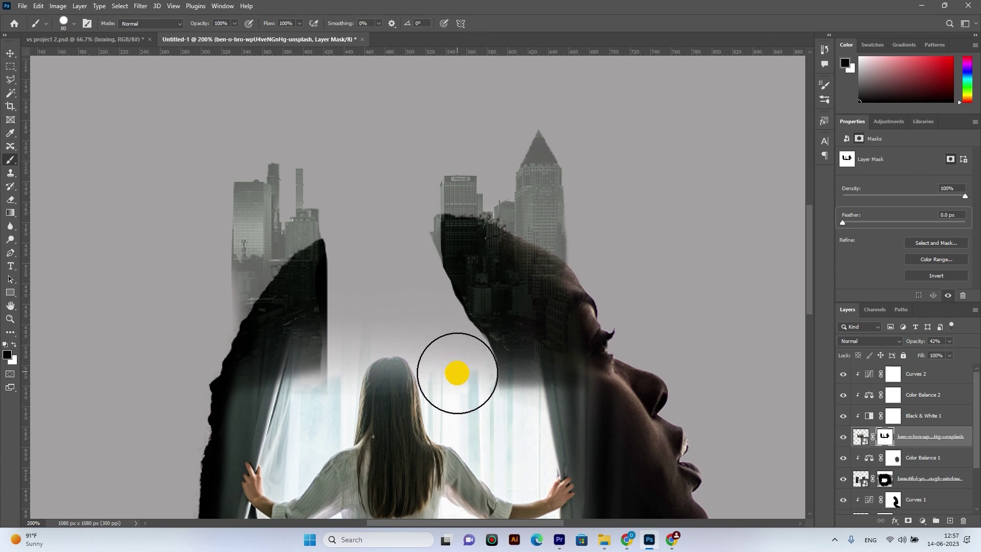
key(bracketleft)
key(bracketleft)
key(bracketleft)
key(bracketleft)
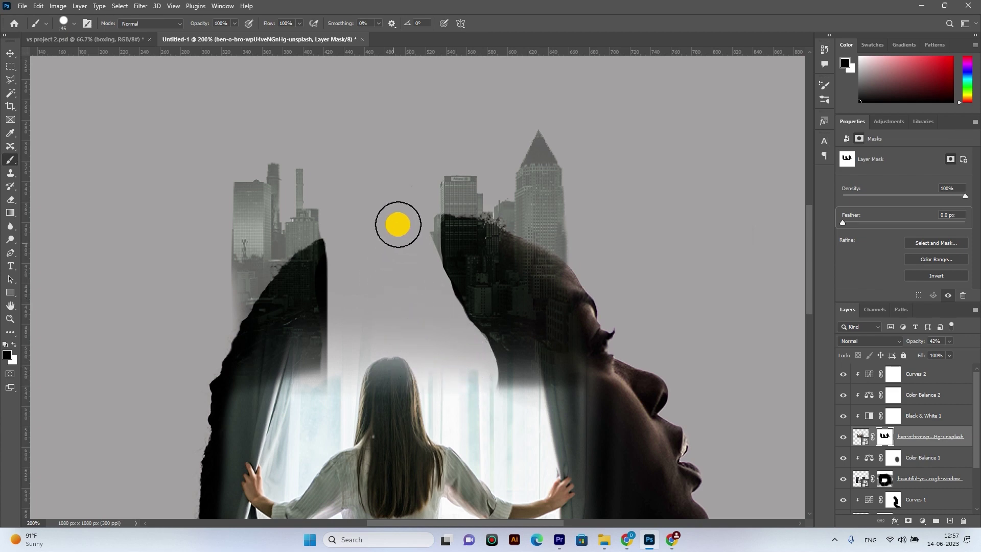
key(bracketleft)
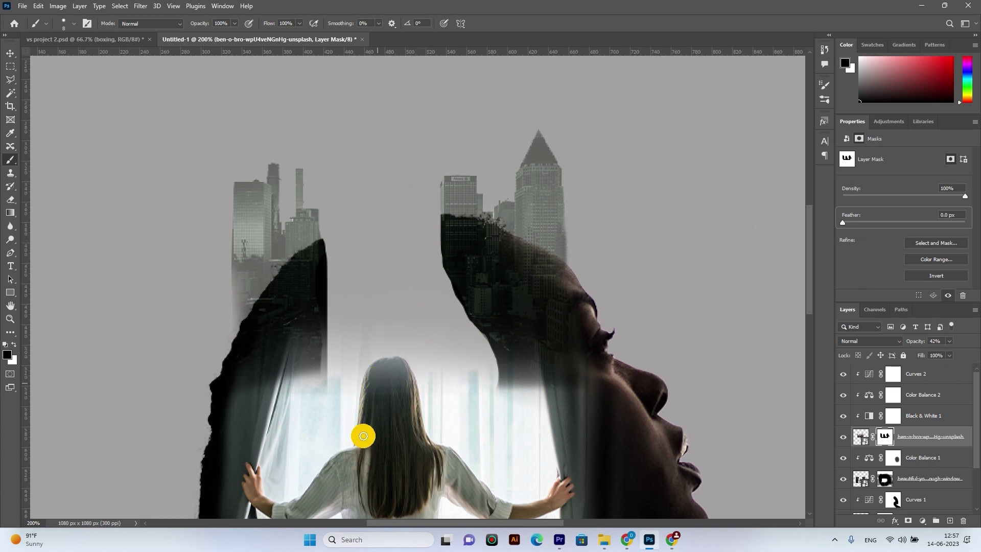
- Set the brush hardness to 0% and softly mask over both curtains
right_click(382, 137)
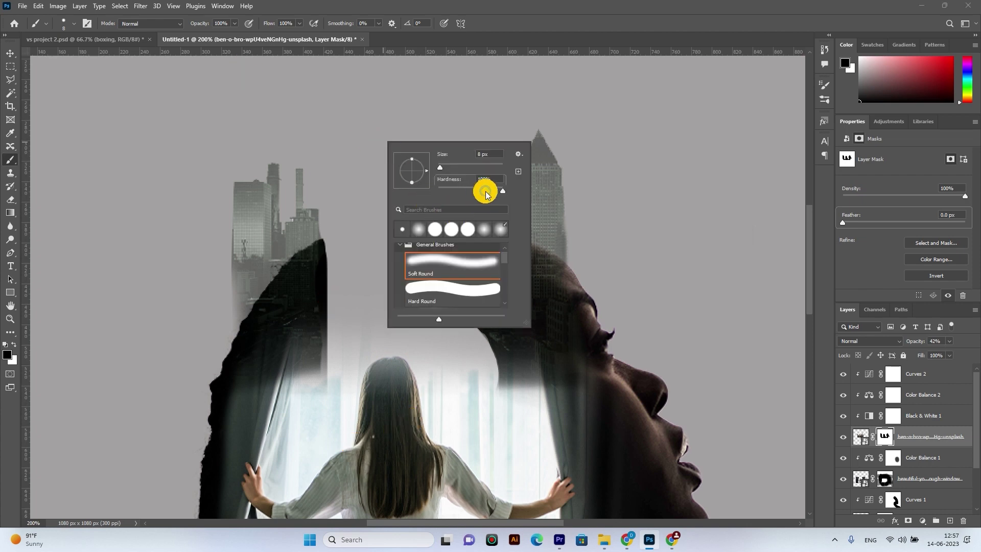
drag(449, 188, 412, 187)
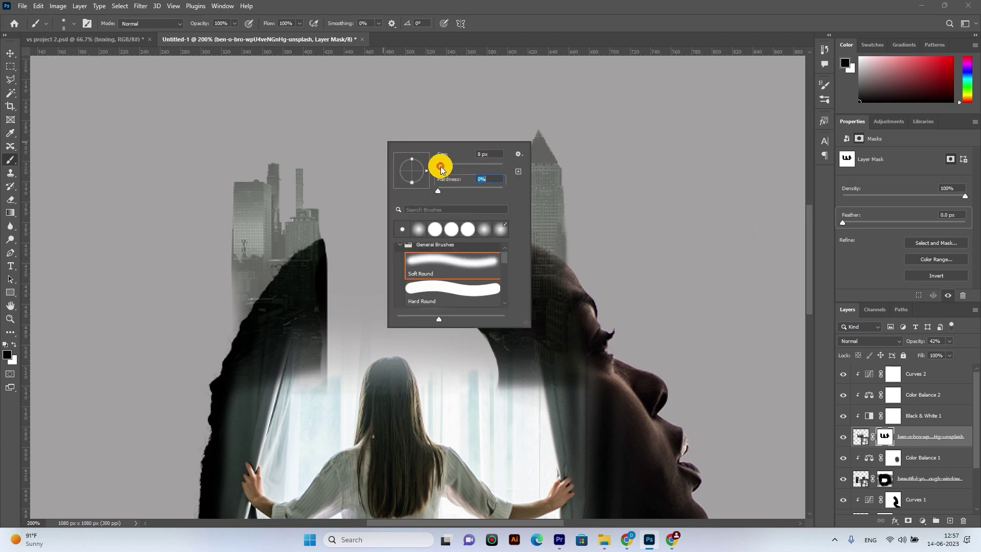
click(390, 376)
mouse_move(444, 383)
mouse_down()
mouse_move(512, 444)
mouse_move(491, 421)
mouse_up()
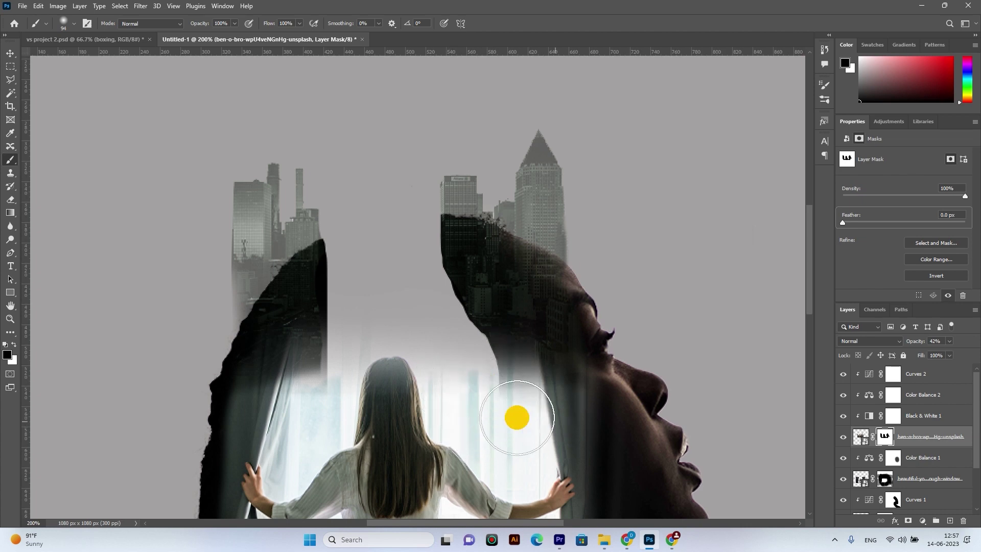
drag(343, 380, 280, 412)
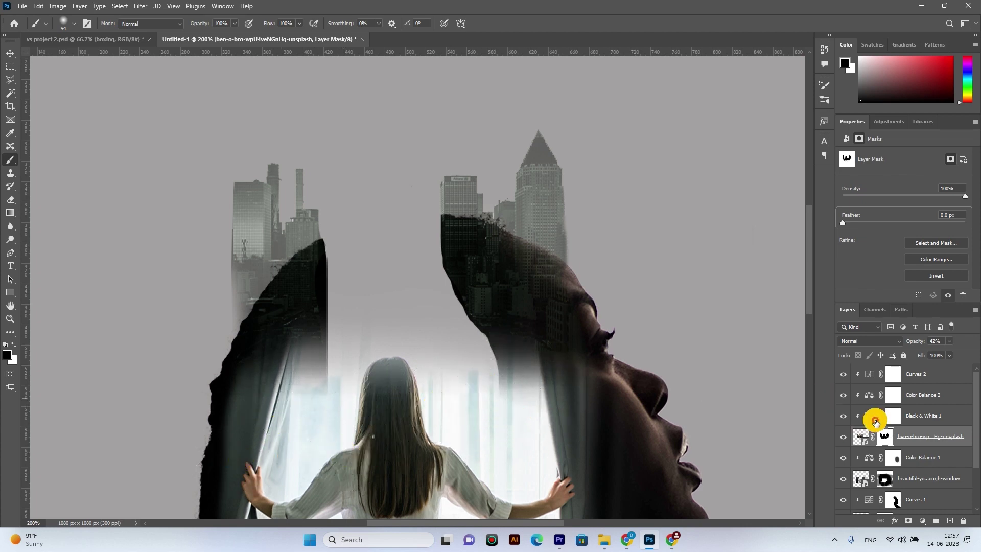
- Set the city layer to 100% opacity and paint white to reveal buildings along the left edge and face
drag(962, 356, 964, 356)
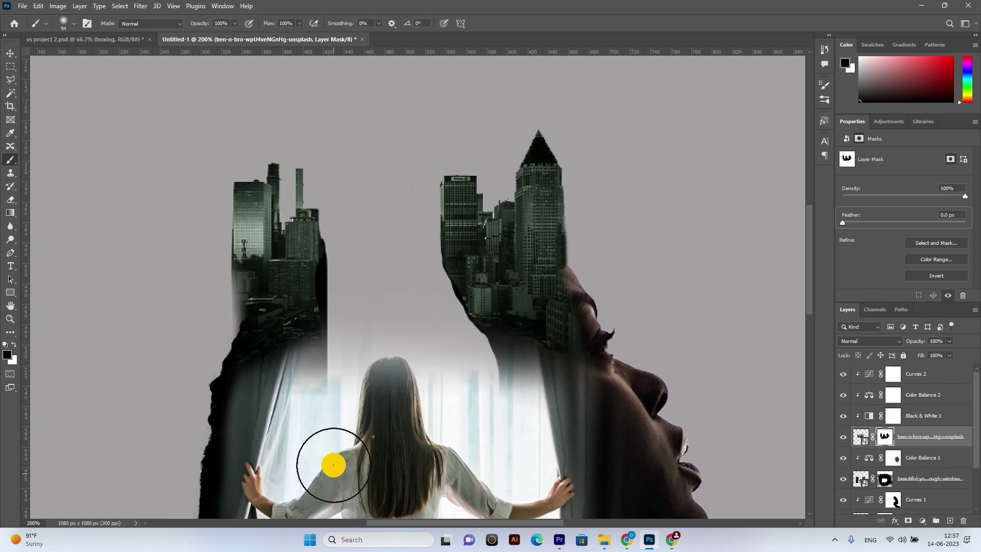
click(14, 346)
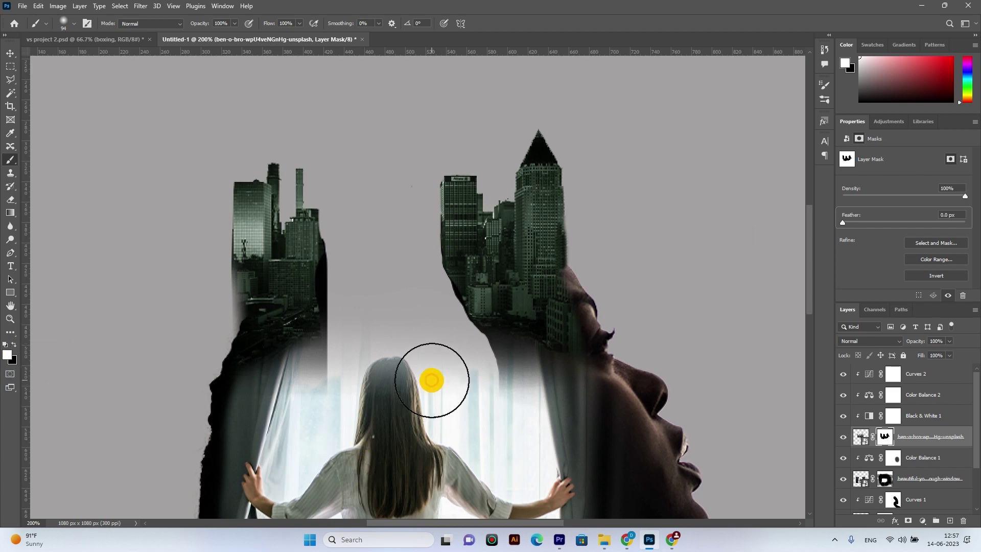
key(bracketleft)
key(bracketleft)
key(bracketleft)
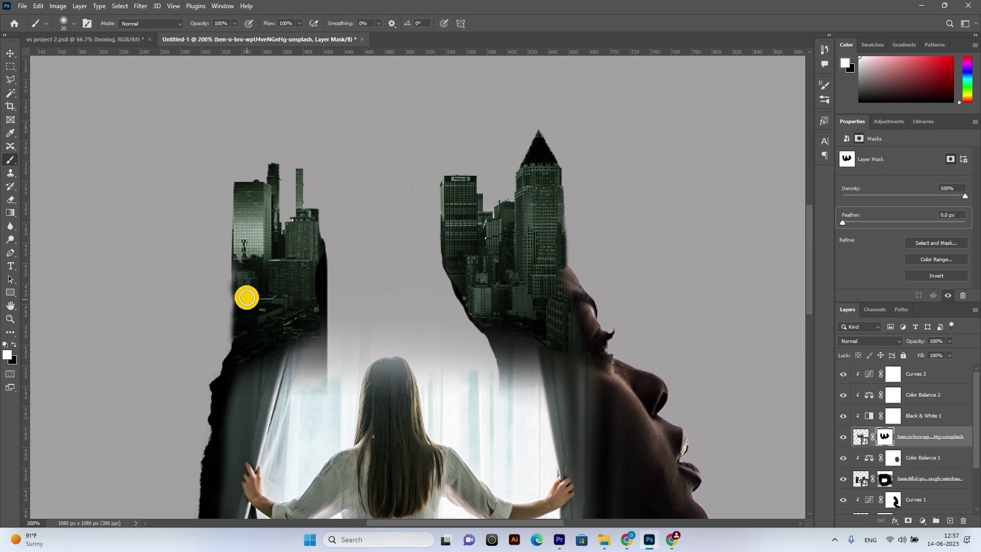
mouse_move(242, 320)
mouse_down()
mouse_move(228, 383)
mouse_move(271, 346)
mouse_move(301, 299)
mouse_up()
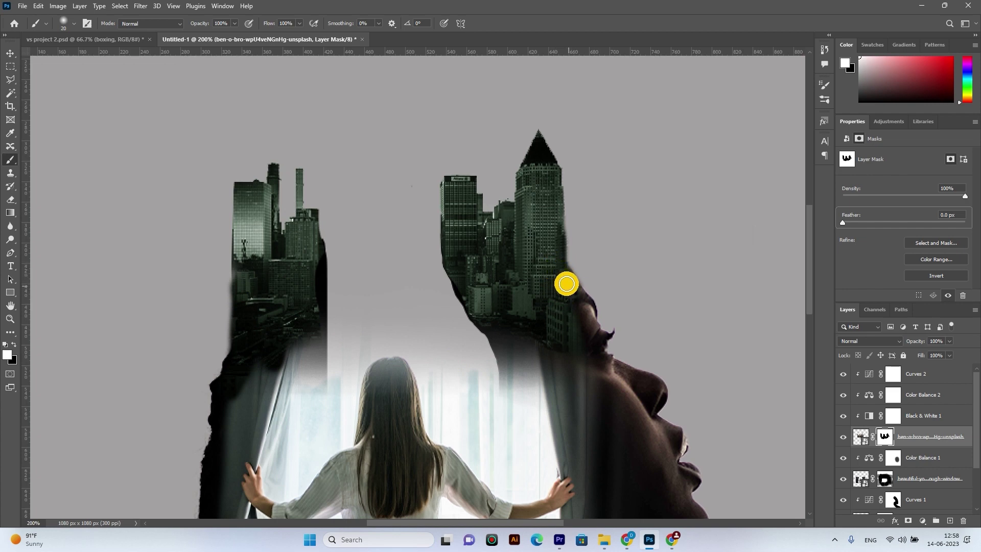
drag(570, 295, 584, 361)
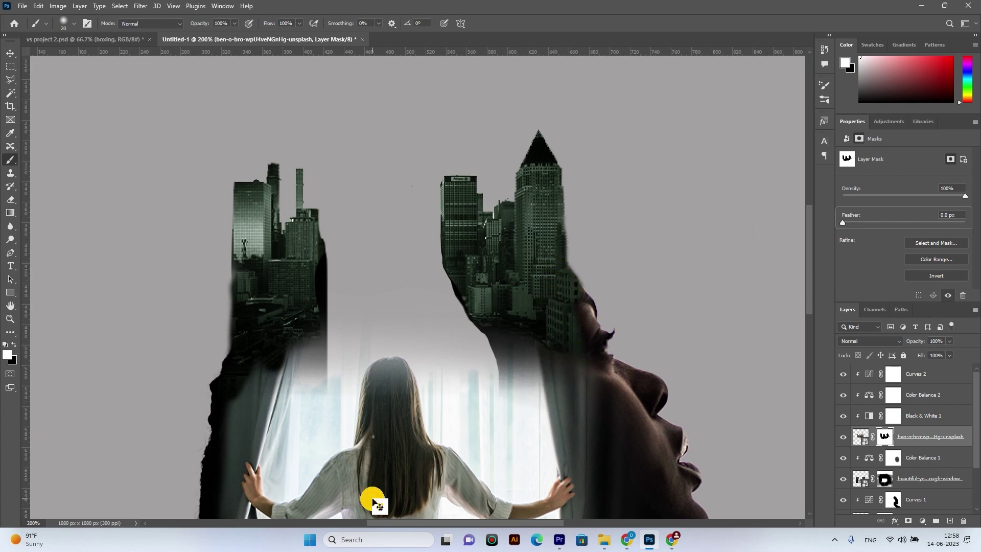
key(ctrl+minus)
- Set Color Balance 1 midtones to Cyan–Red −13, Magenta–Green +27, Yellow–Blue +4
key(ctrl+0)
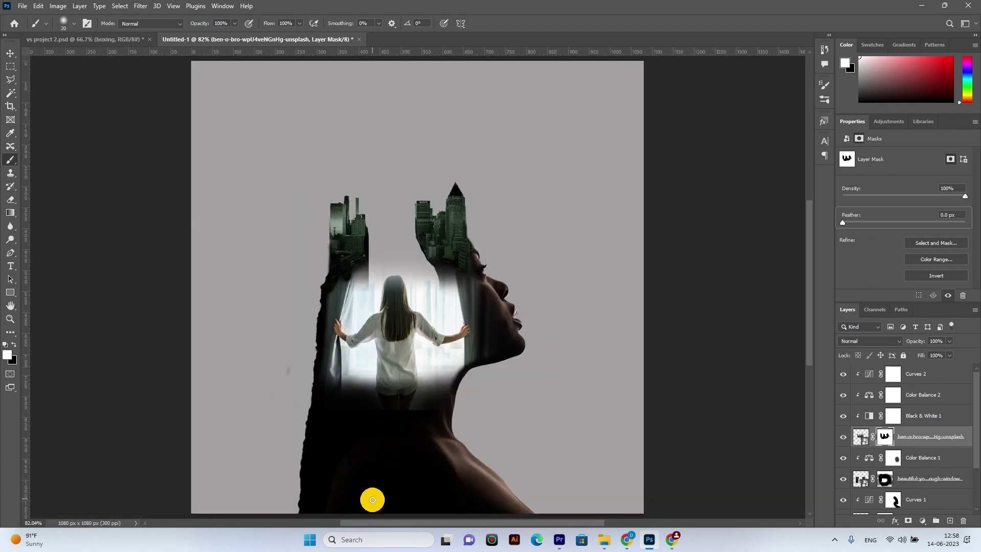
key(v)
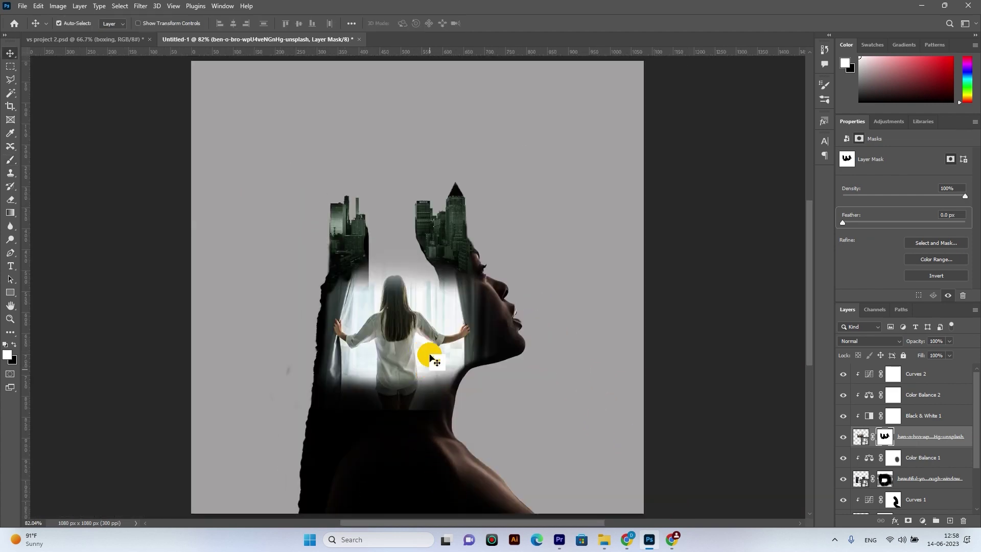
click(423, 339)
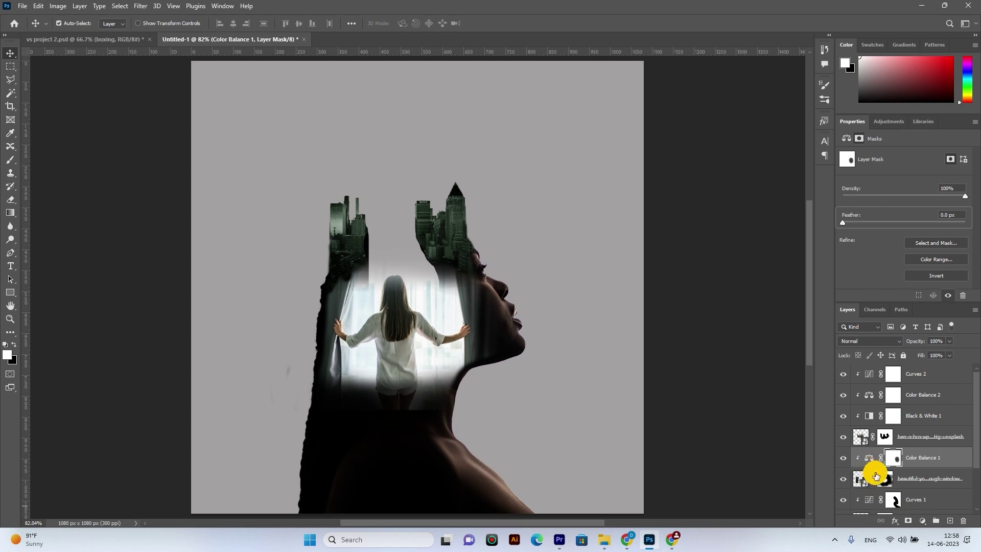
click(884, 484)
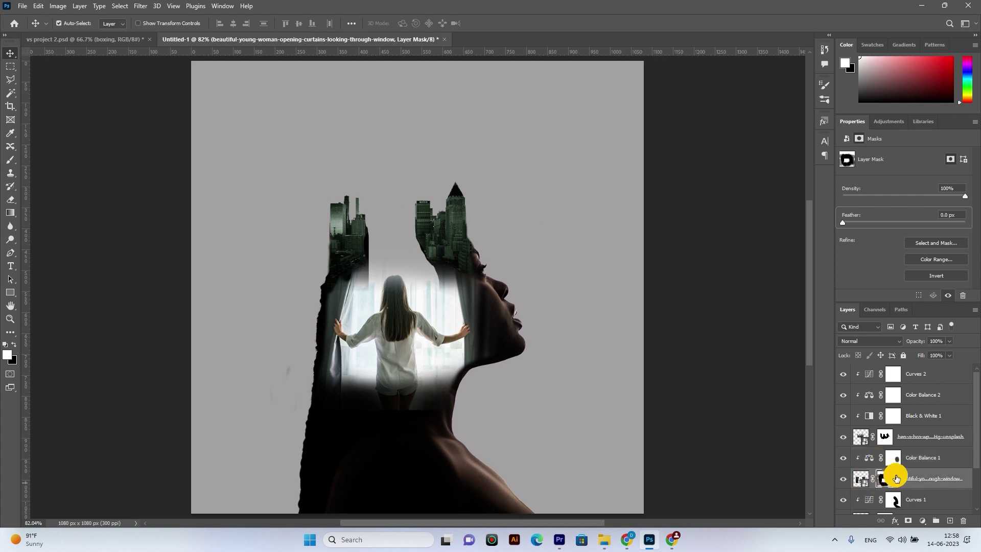
click(871, 459)
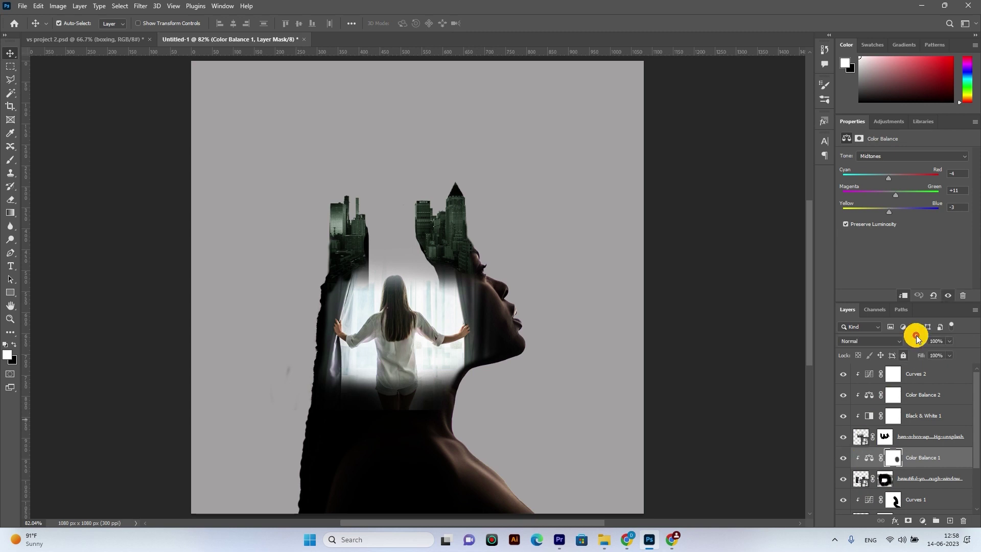
click(888, 481)
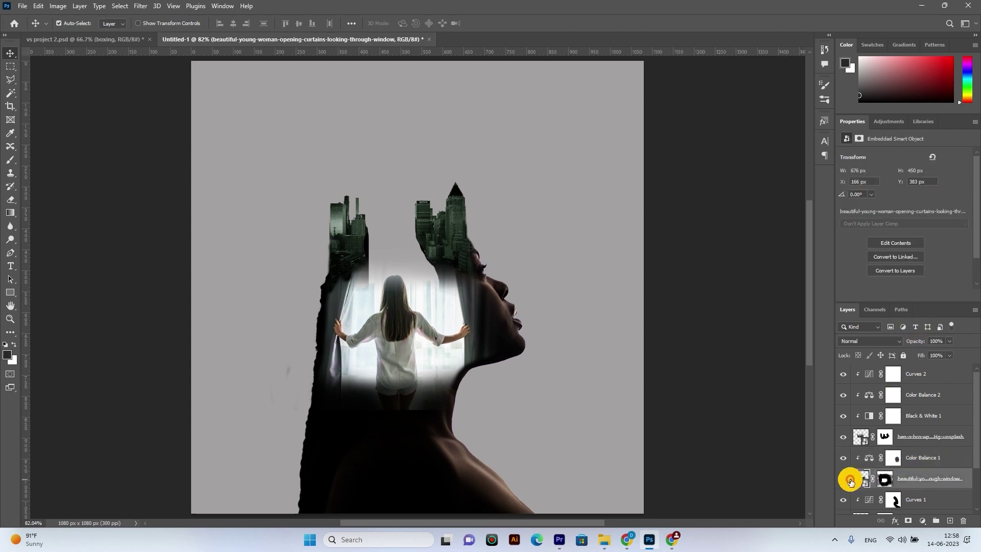
click(844, 480)
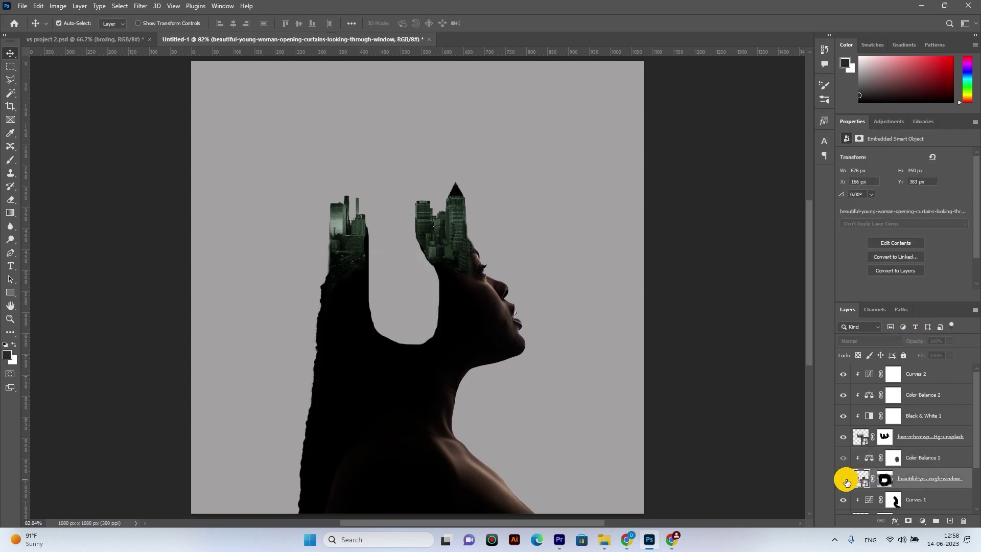
click(910, 463)
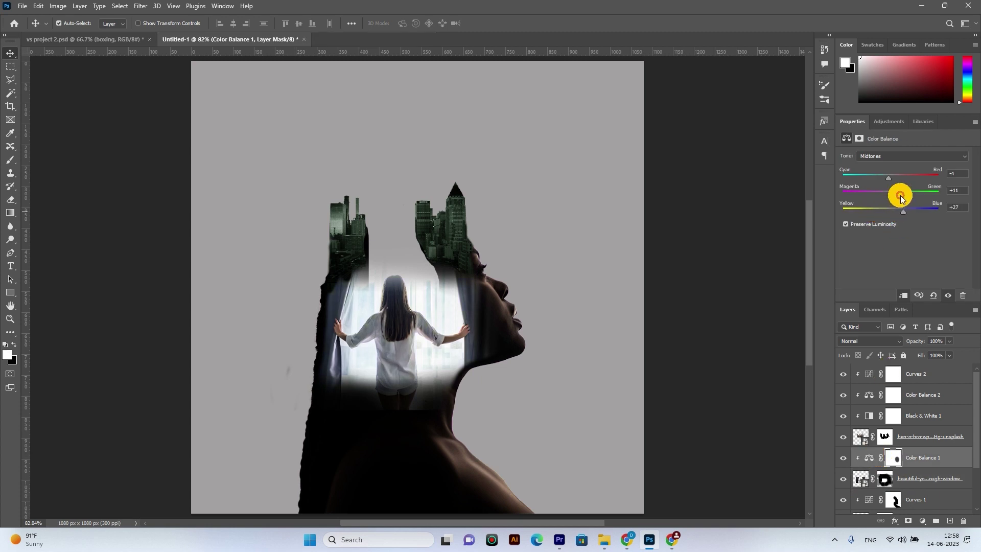
mouse_move(887, 194)
mouse_down()
mouse_move(903, 195)
mouse_move(895, 214)
mouse_up()
- Add a Curves adjustment and pull its lower point down to deepen the window scene's shadows
click(923, 523)
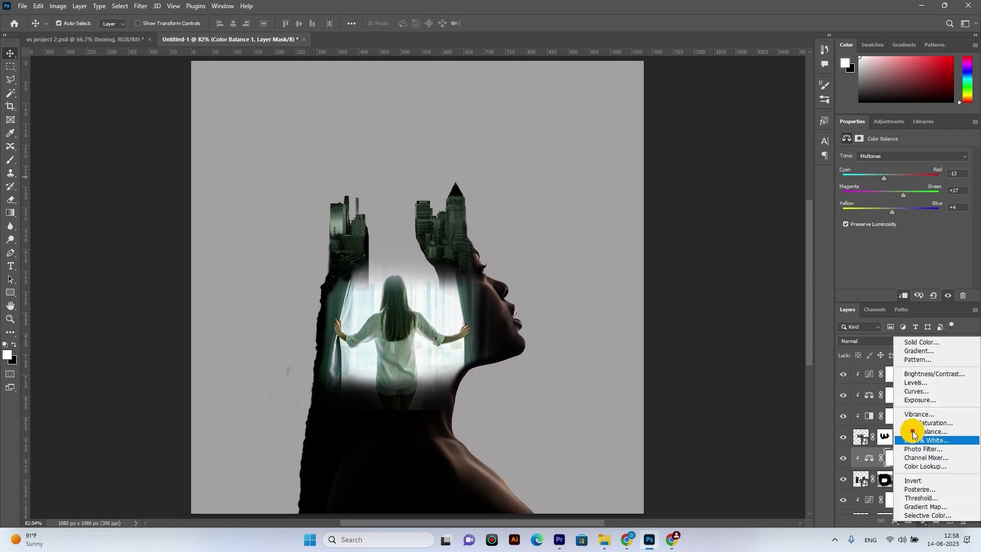
click(918, 390)
mouse_move(897, 251)
mouse_down()
mouse_move(907, 262)
mouse_move(895, 258)
mouse_move(925, 231)
mouse_up()
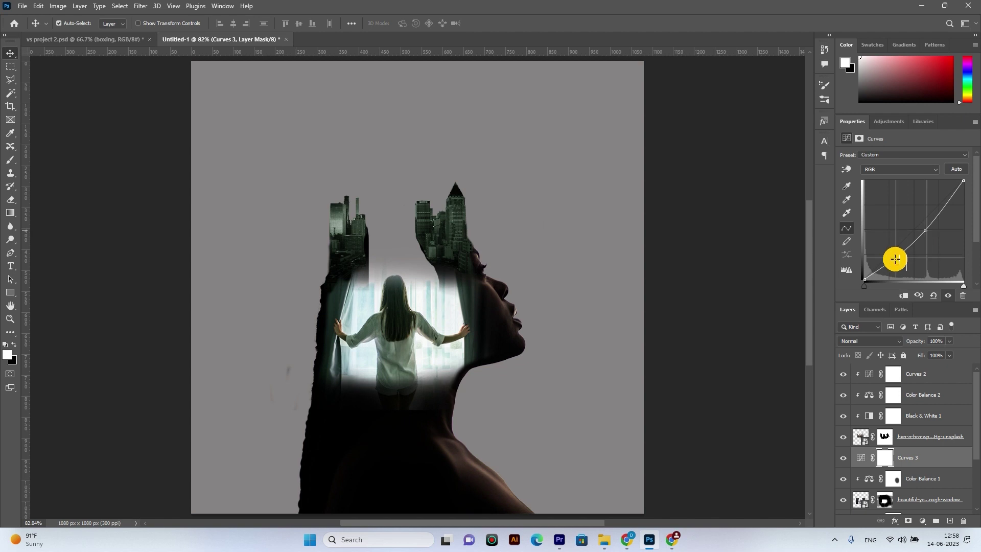
drag(897, 263, 899, 259)
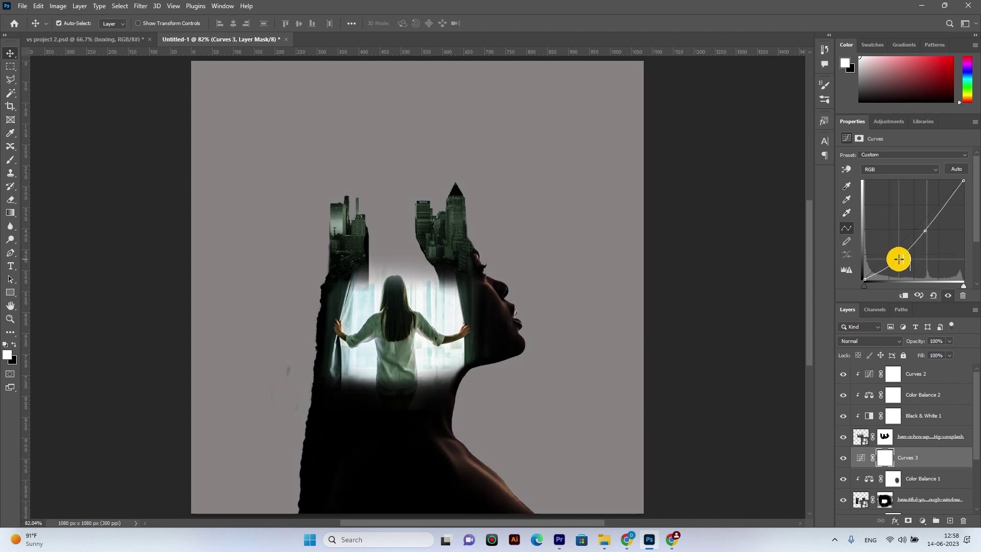
double_click(908, 456)
- Clip Curves 3 to the window-scene layers below with Ctrl+Alt+G
key(Return)
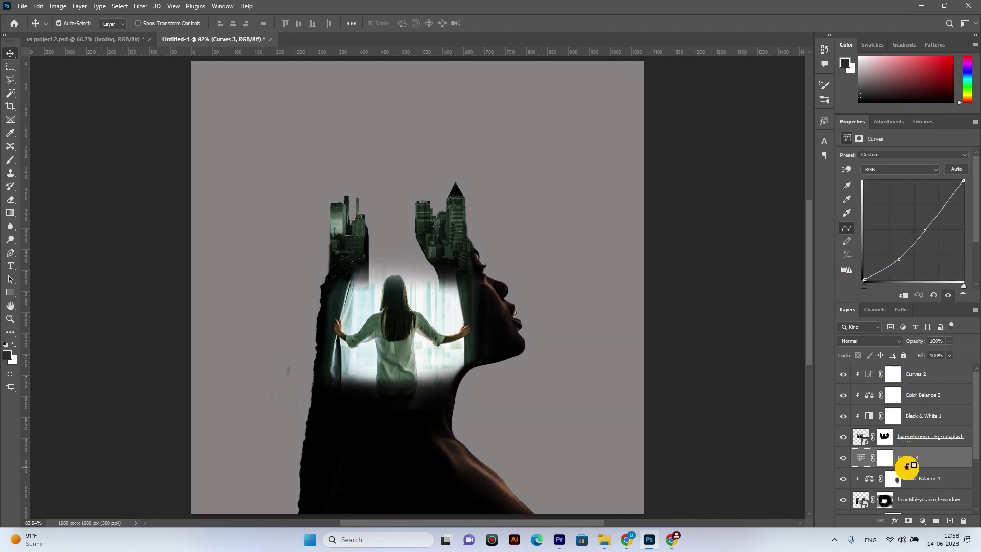
key(ctrl+alt+g)
scroll(562, 370, down, 3)
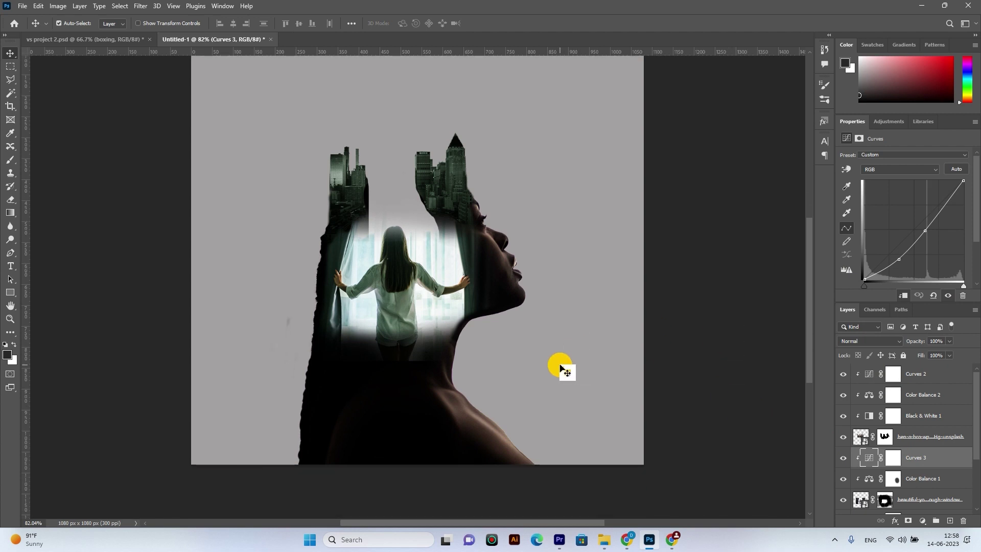
click(899, 499)
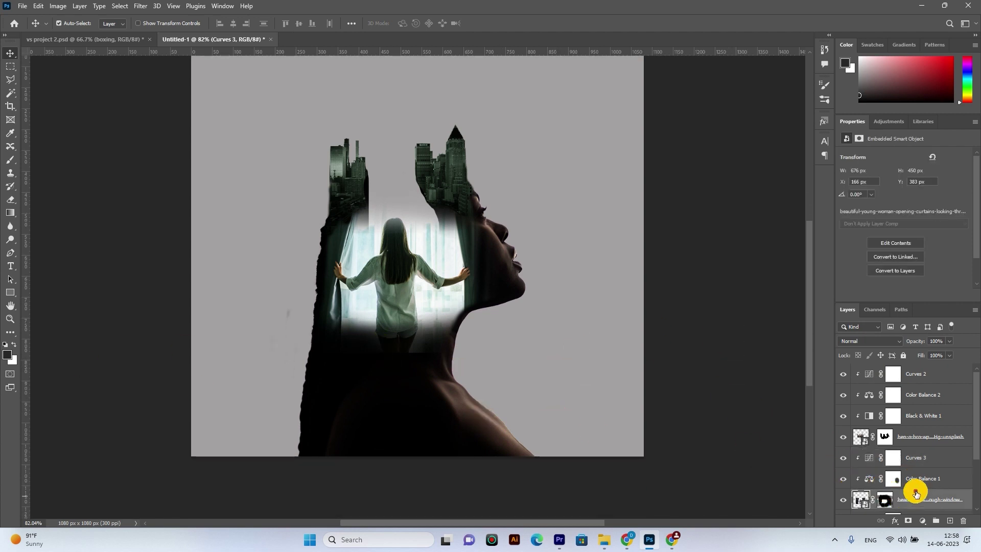
click(913, 458)
- Scroll down the Layers panel and select Curves 1
scroll(912, 503, down, 1)
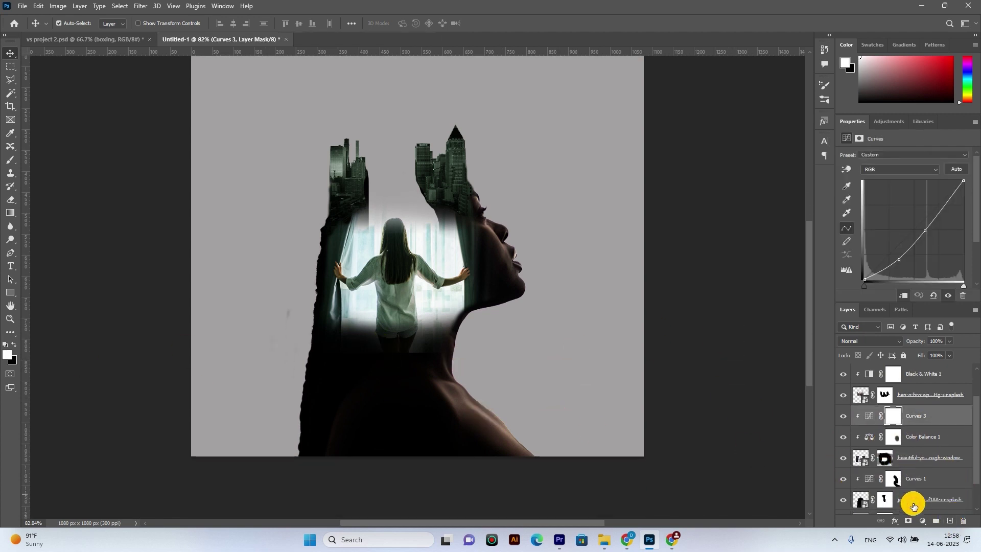
scroll(909, 495, down, 1)
click(916, 442)
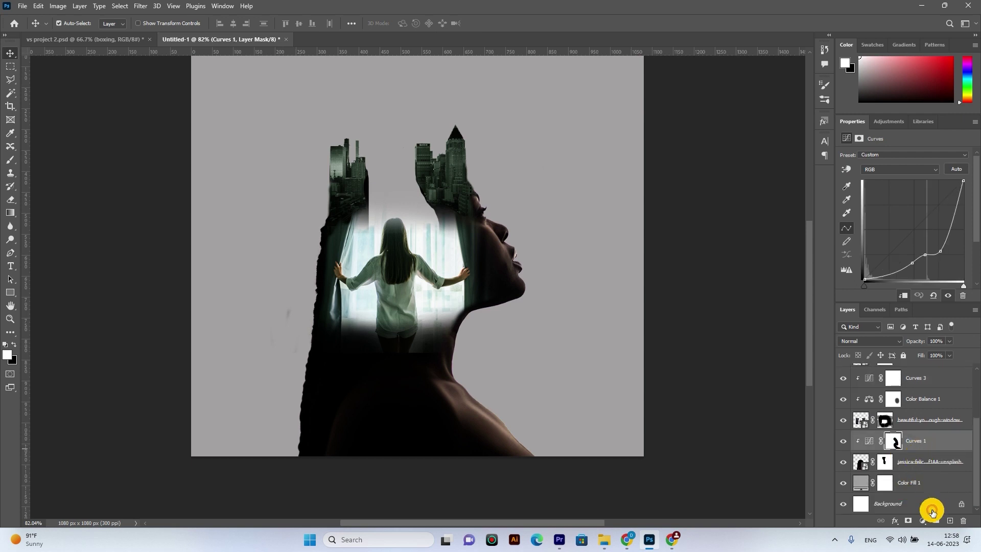
- Create Layer 1 clipped to Curves 1 and set up a 500 px brush
click(950, 523)
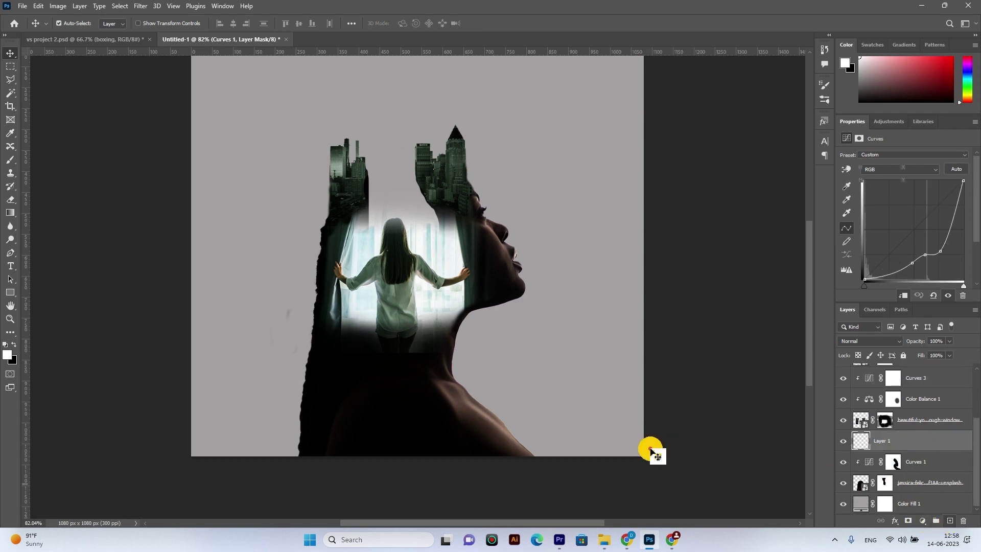
key(b)
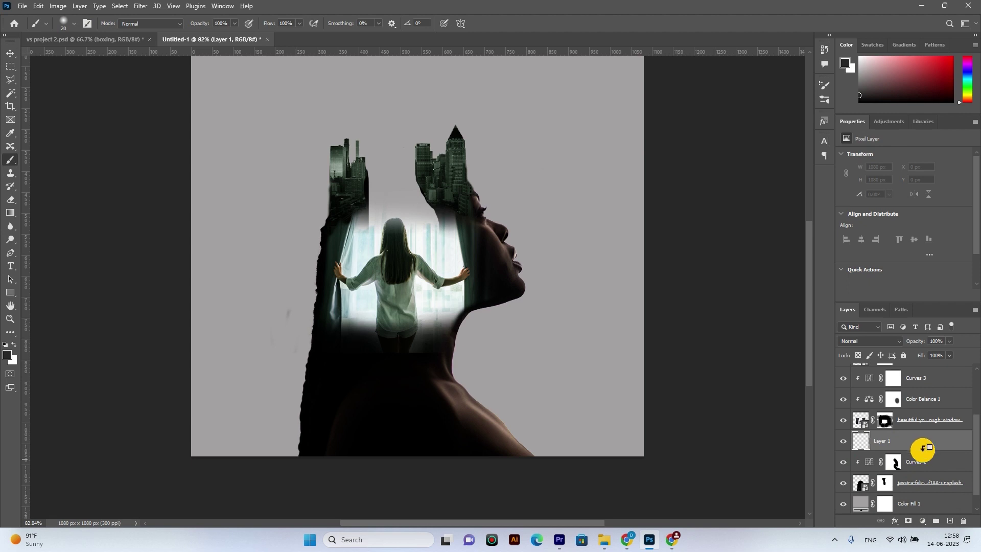
alt+click(922, 448)
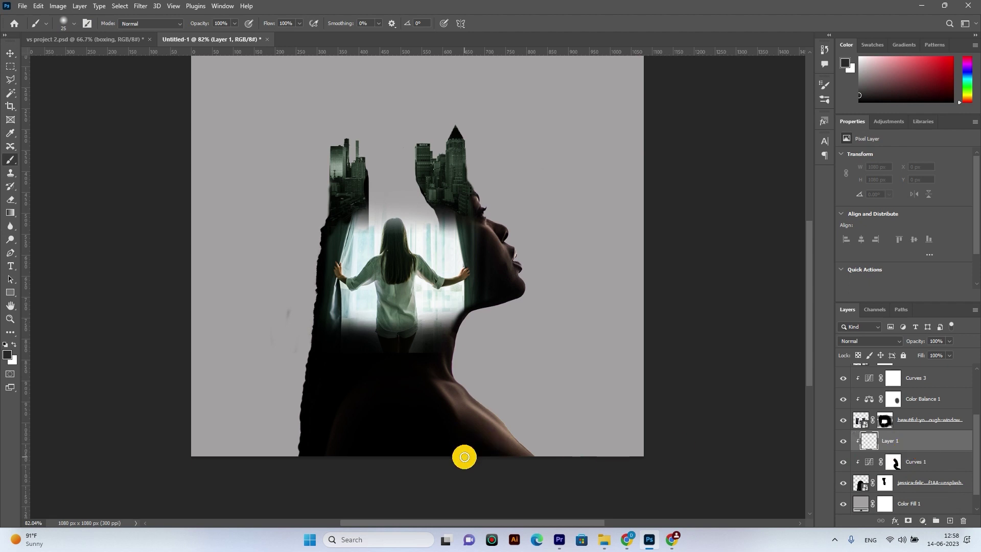
key(bracketright)
key(bracketright)
key(bracketright)
key(bracketright)
key(bracketright)
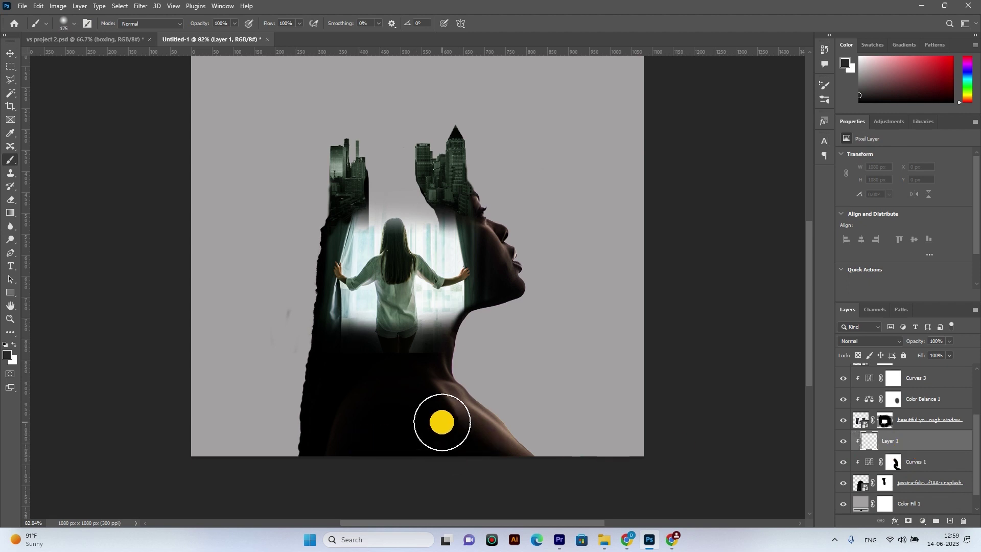
key(bracketright)
key(bracketright)
key(bracketright)
key(bracketright)
key(bracketright)
key(bracketright)
- Paint dark #282828 over the lit shoulder and lower neck at the bottom
drag(453, 467, 356, 493)
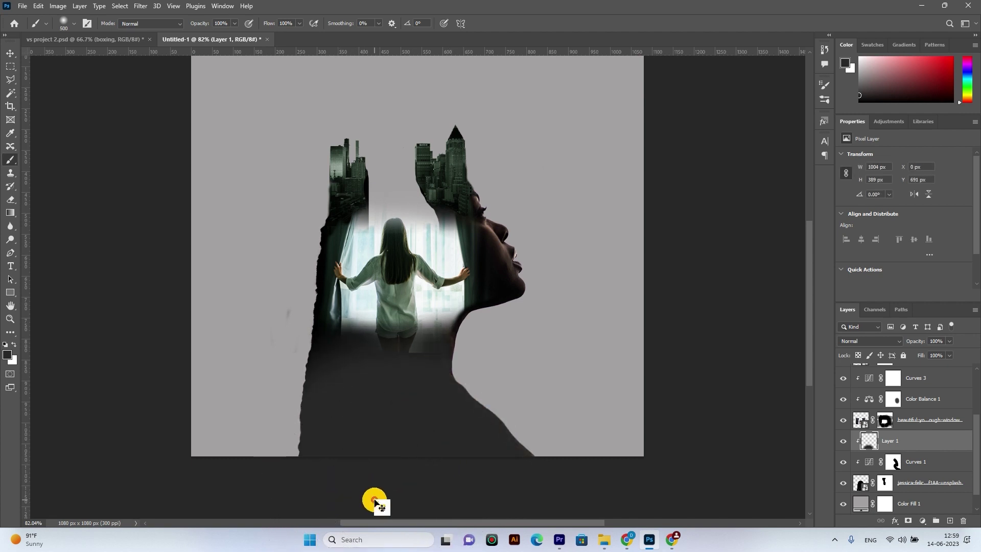
click(7, 356)
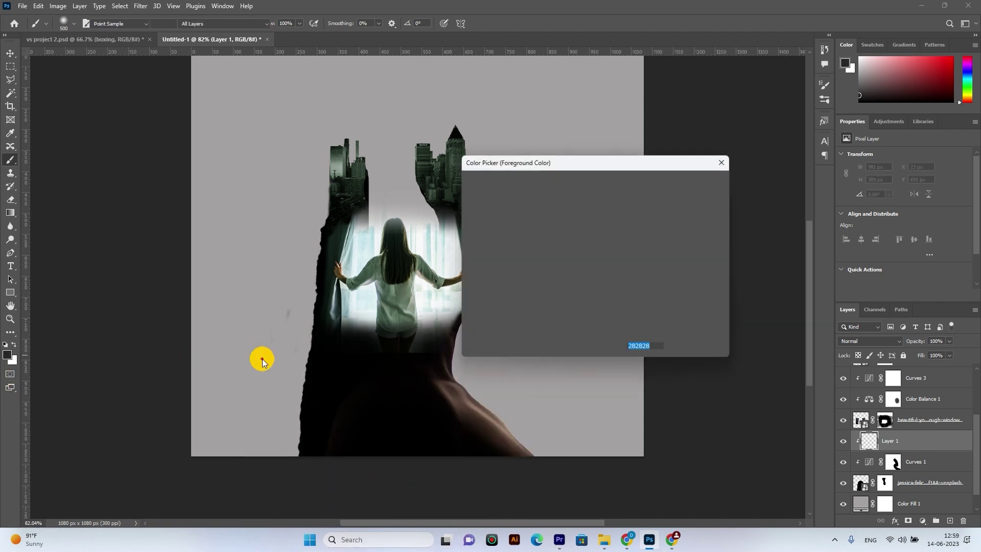
click(695, 180)
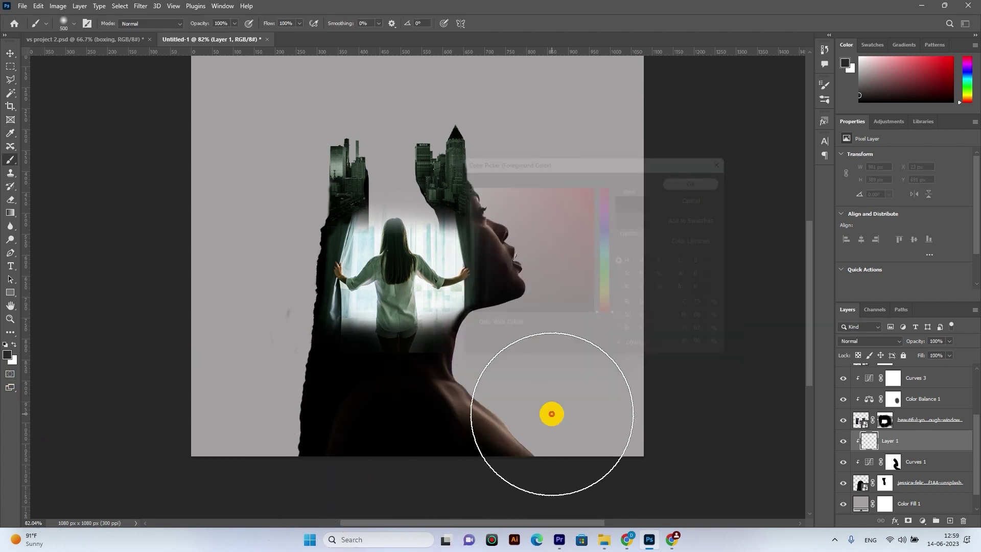
drag(418, 434, 435, 431)
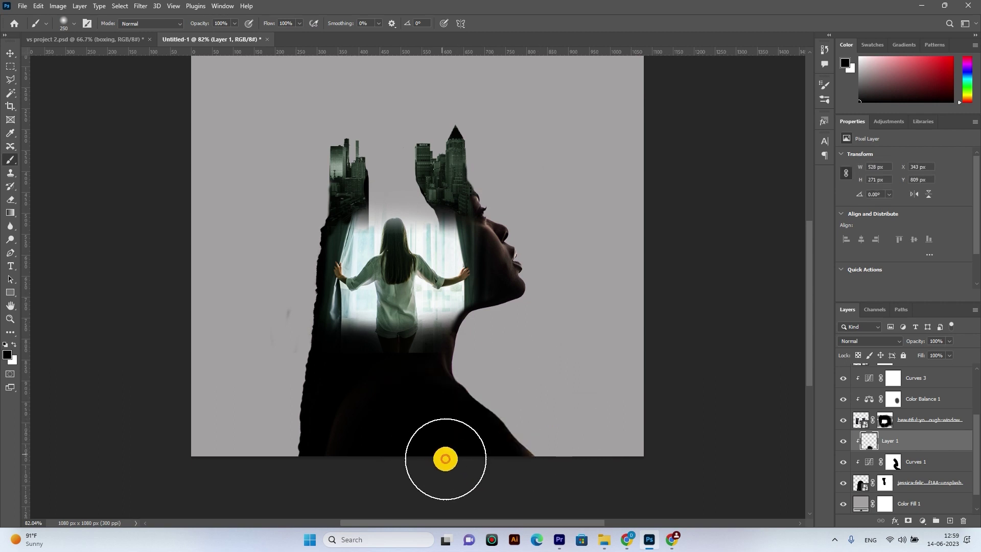
drag(405, 466, 503, 492)
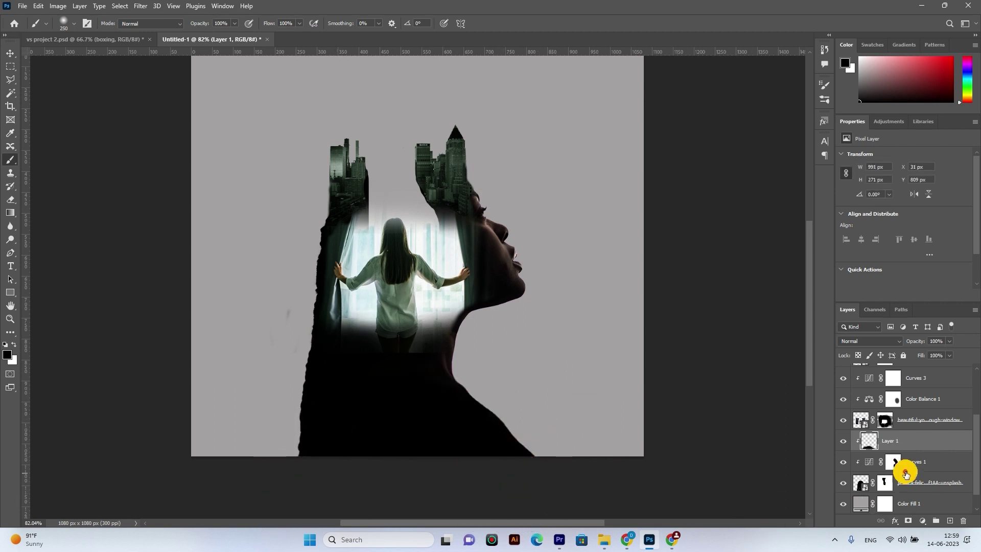
- Mask Layer 1 and paint the mask at 36% brush opacity to restore faint shoulder rim light
click(908, 521)
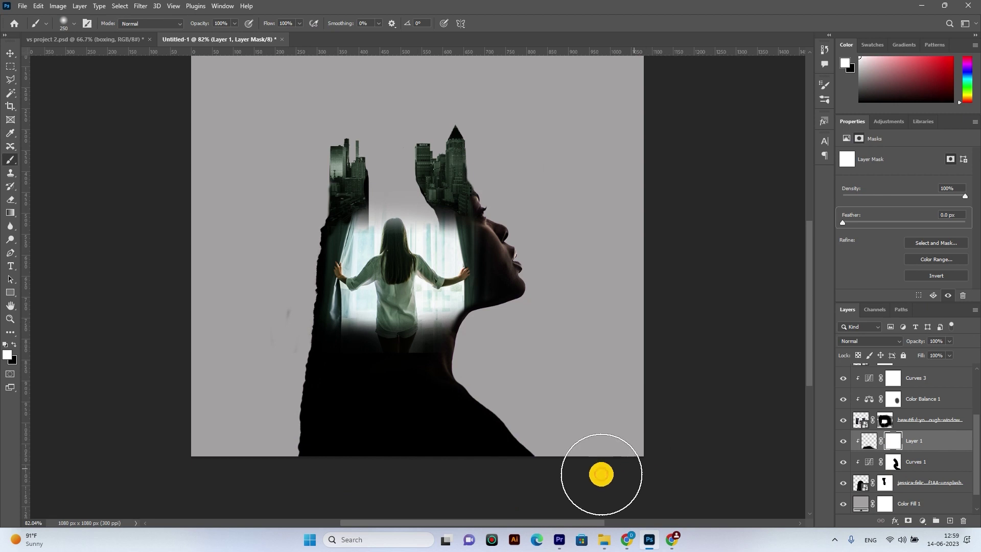
click(15, 344)
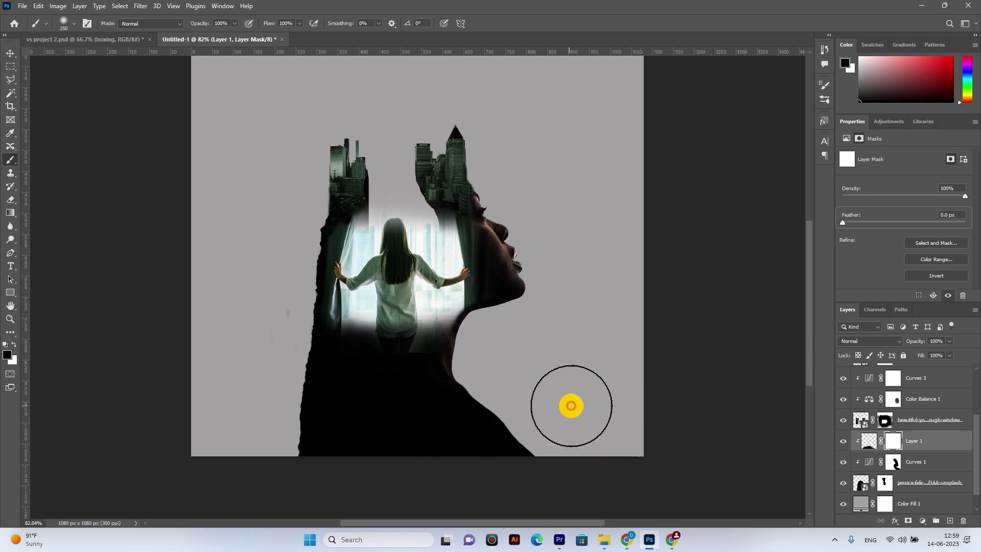
key(bracketleft)
key(bracketleft)
key(bracketleft)
key(bracketleft)
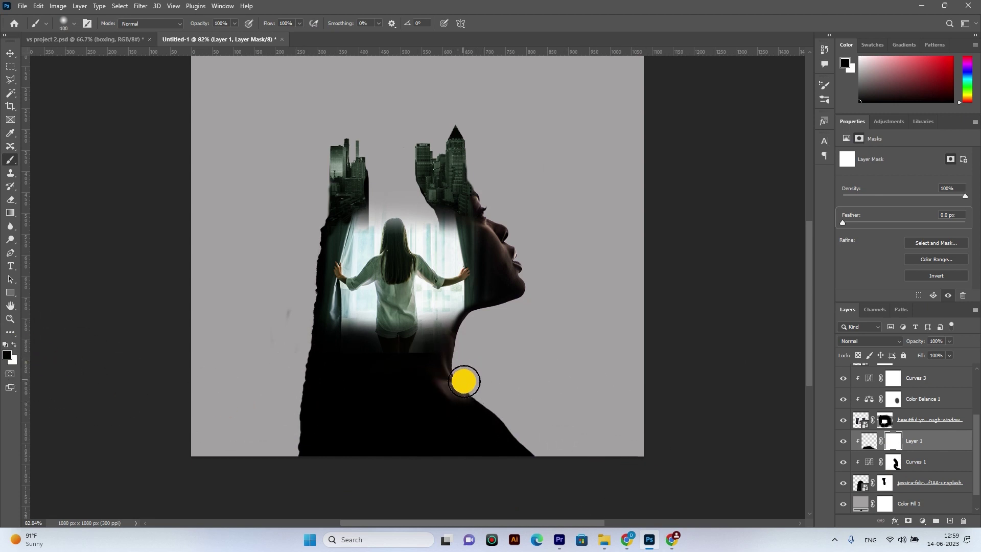
drag(476, 390, 579, 481)
key(ctrl+z)
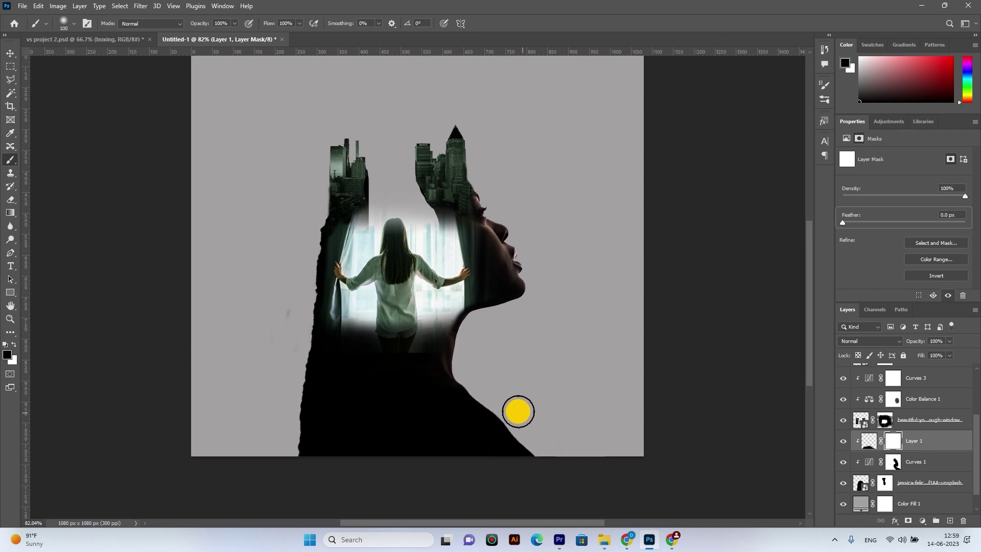
drag(233, 24, 204, 34)
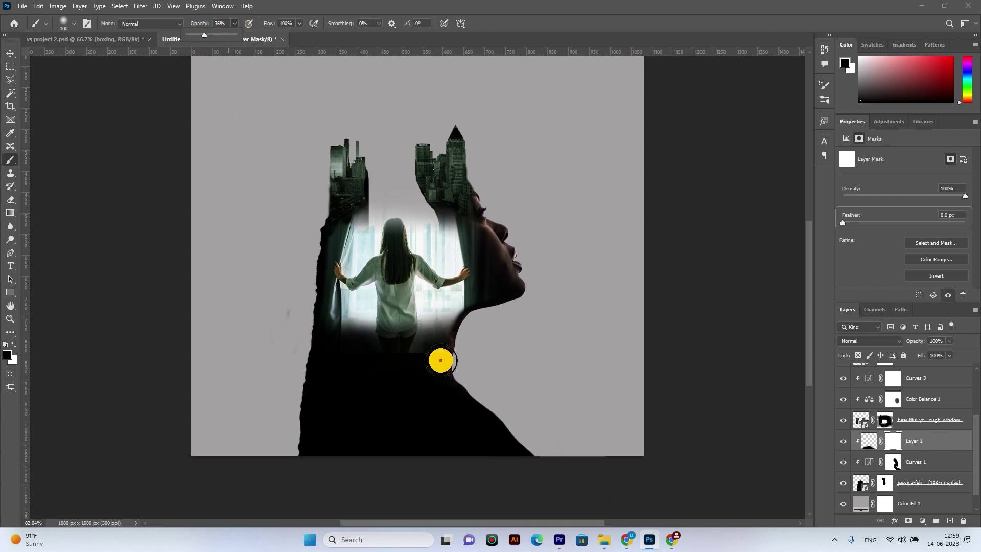
key(bracketright)
key(bracketright)
key(bracketright)
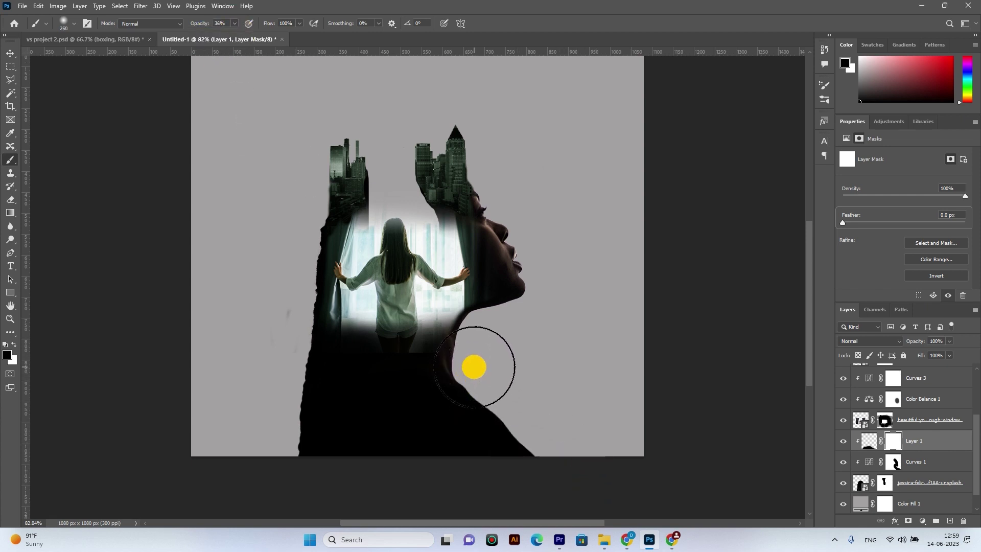
key(bracketright)
mouse_move(493, 359)
mouse_down()
mouse_move(566, 418)
mouse_move(570, 382)
mouse_up()
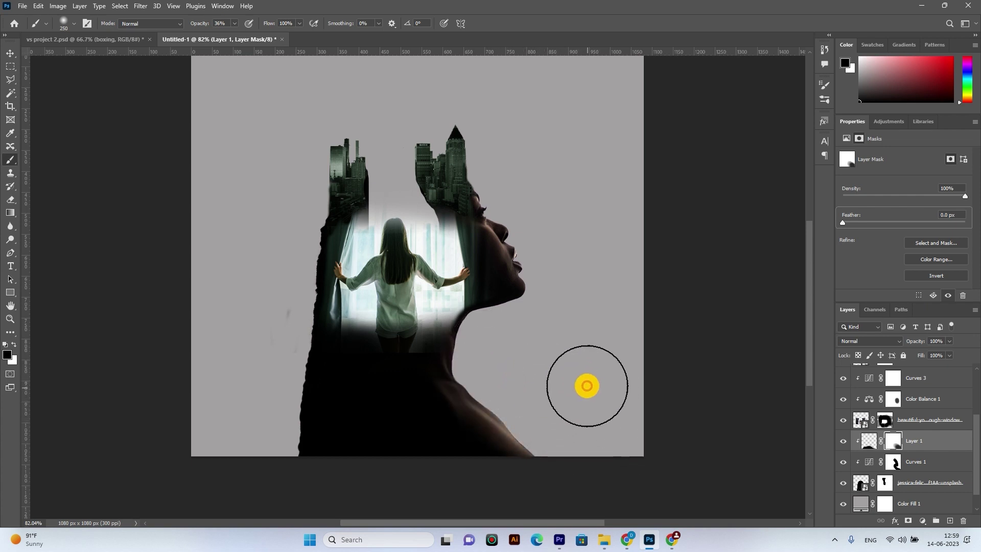
- Switch to the Horizontal Type tool
key(v)
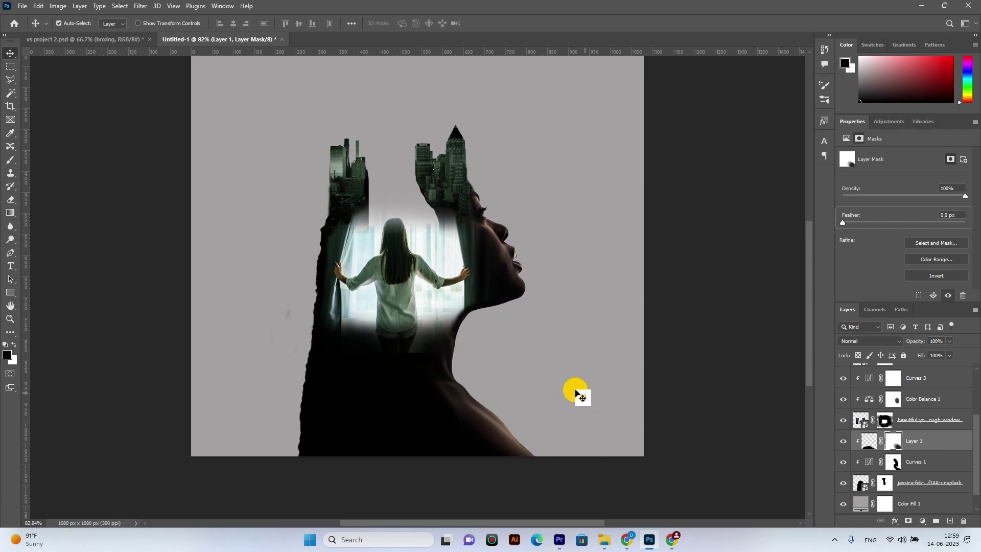
scroll(551, 394, down, 1)
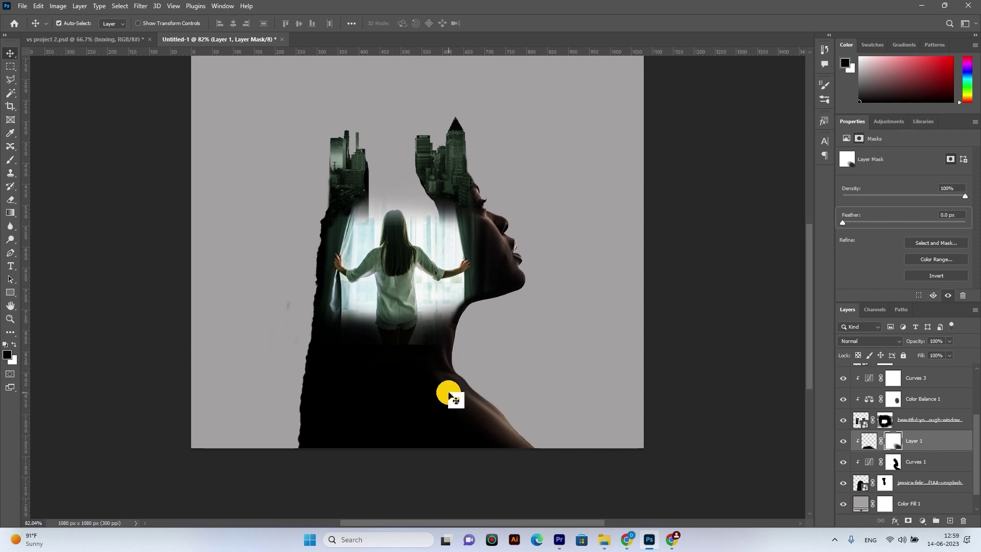
key(t)
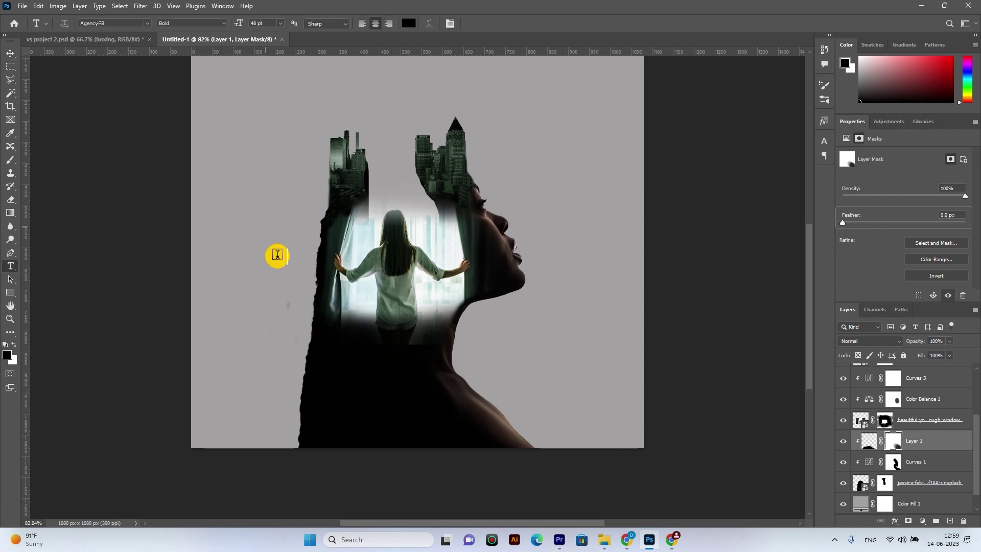
- Place the yellow sun PNG above Curves 2, scaled to about 10%, over the head
scroll(892, 414, up, 3)
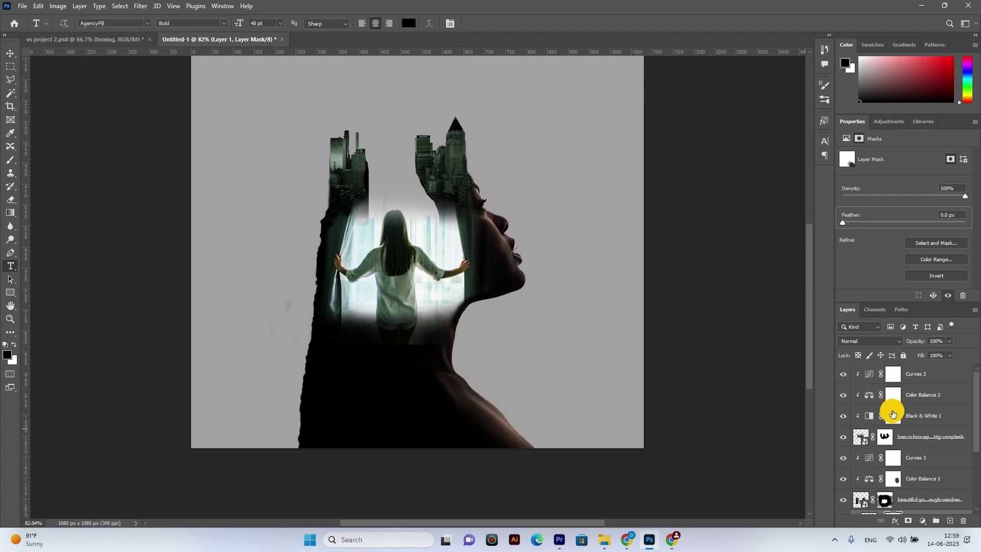
click(916, 382)
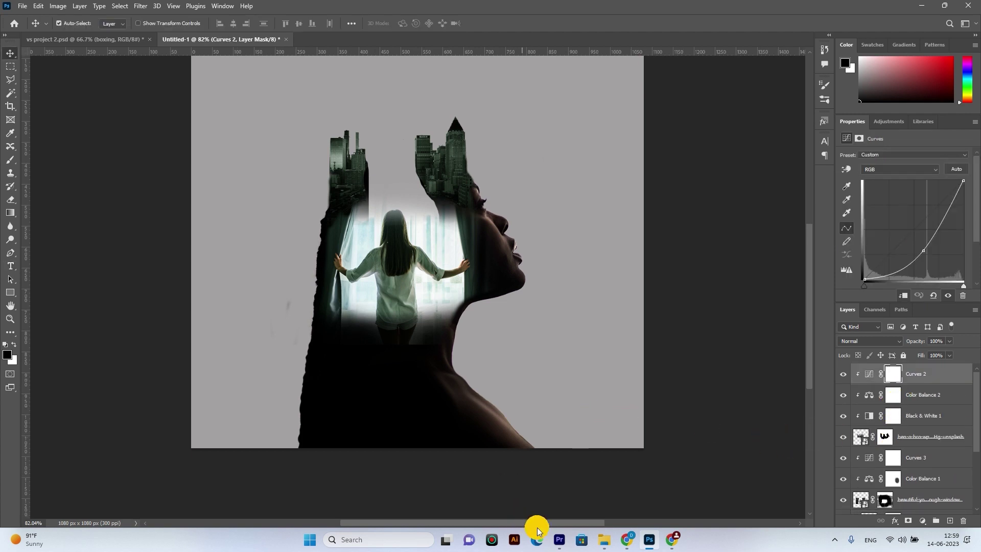
click(607, 540)
drag(348, 124, 435, 248)
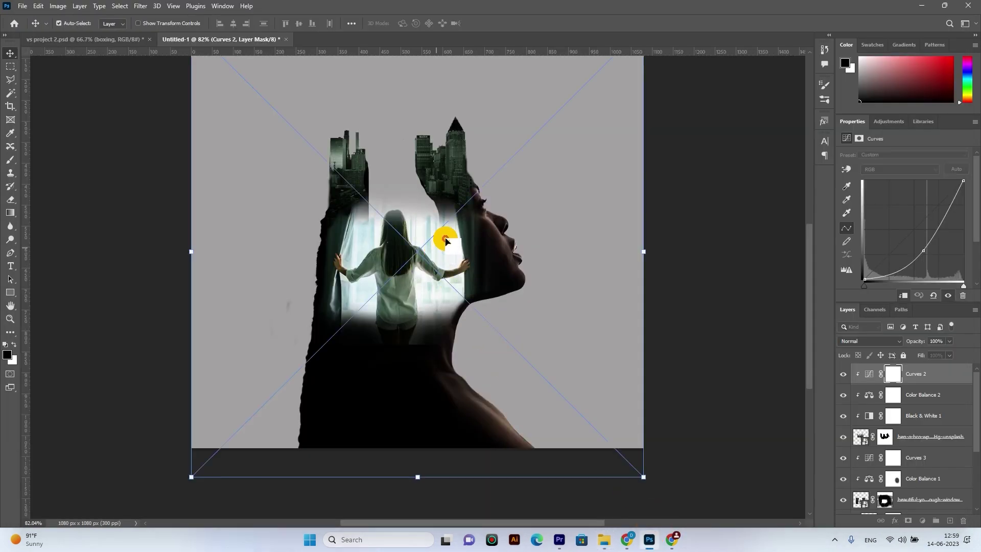
drag(464, 284, 440, 242)
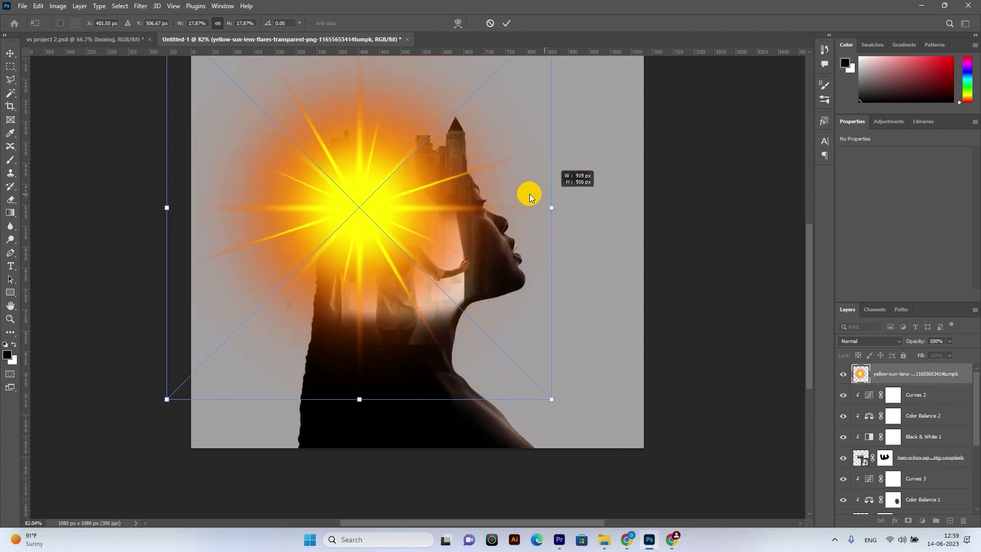
drag(625, 208, 382, 202)
mouse_move(302, 198)
mouse_down()
mouse_move(429, 210)
mouse_move(432, 201)
mouse_up()
- Set the sun flare to Linear Dodge (Add) blending and shrink it slightly over the skyline
key(Return)
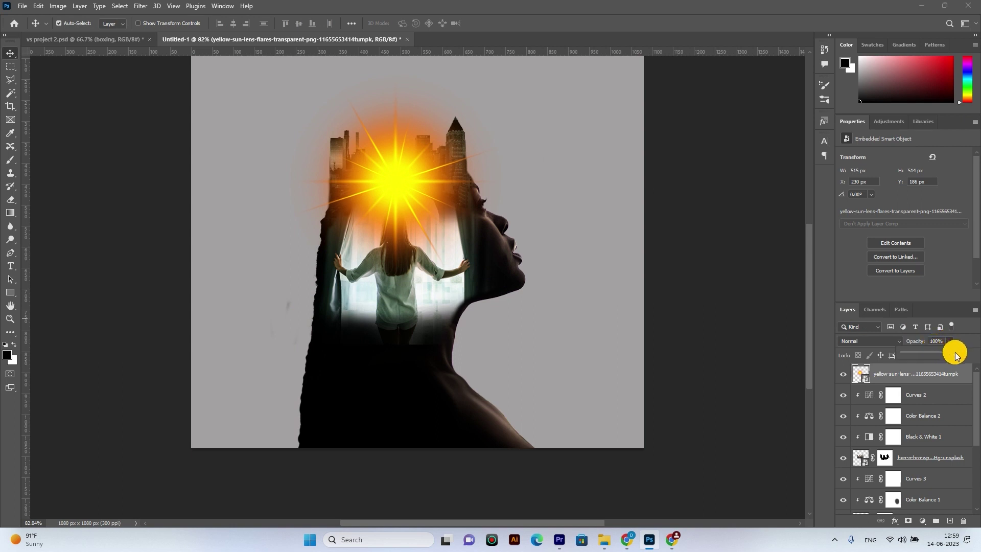
click(849, 340)
click(857, 316)
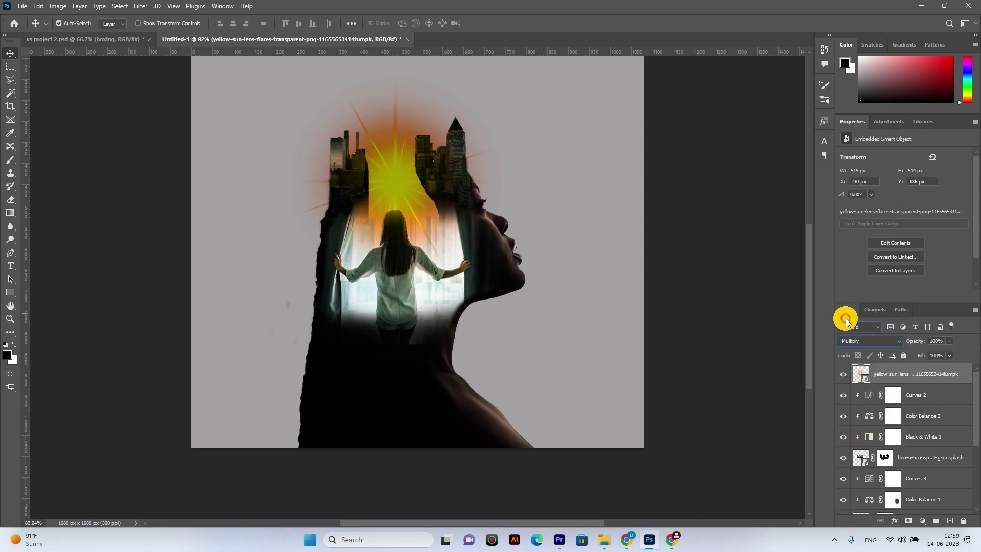
key(Down)
key(Down)
key(Down)
key(Down)
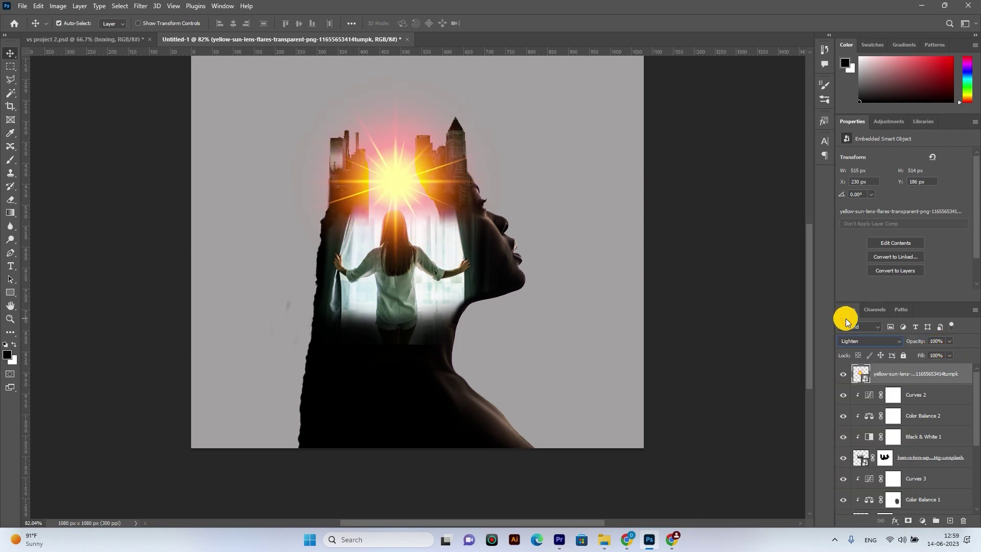
key(Down)
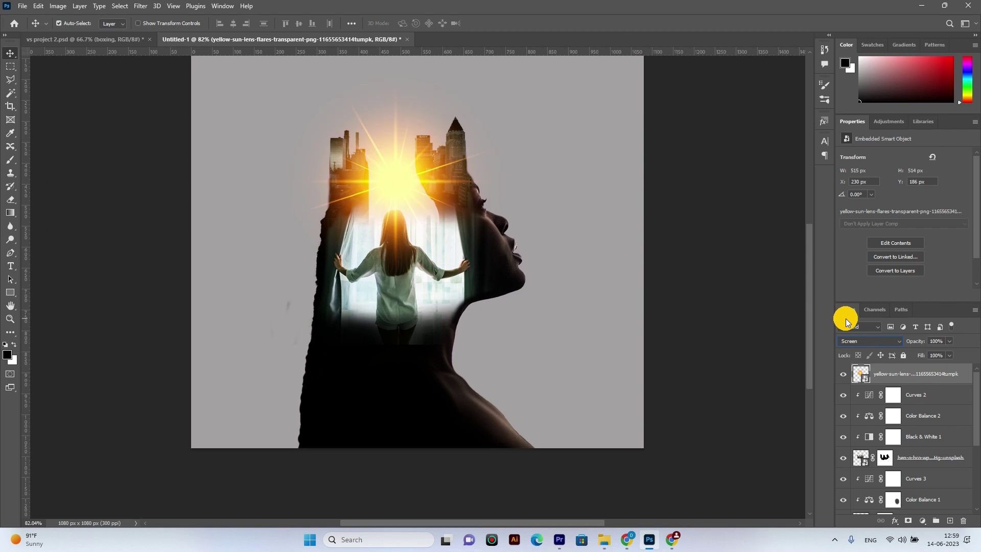
key(Down)
key(Down)
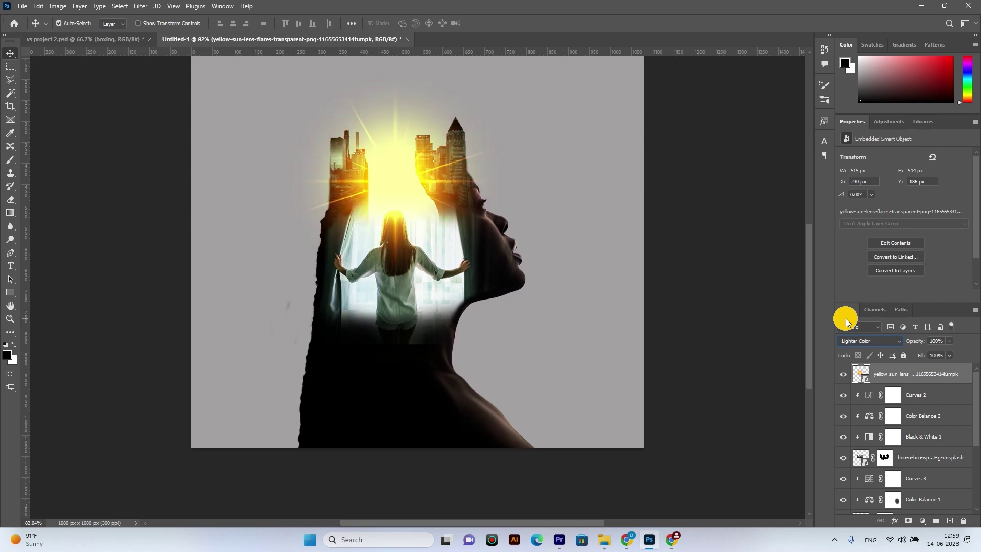
key(Up)
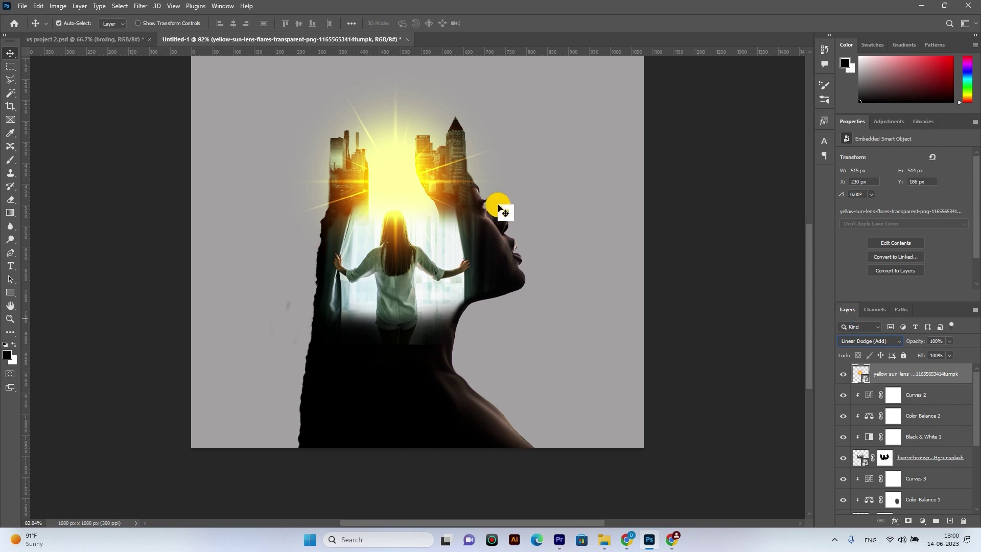
key(ctrl+t)
drag(498, 182, 434, 176)
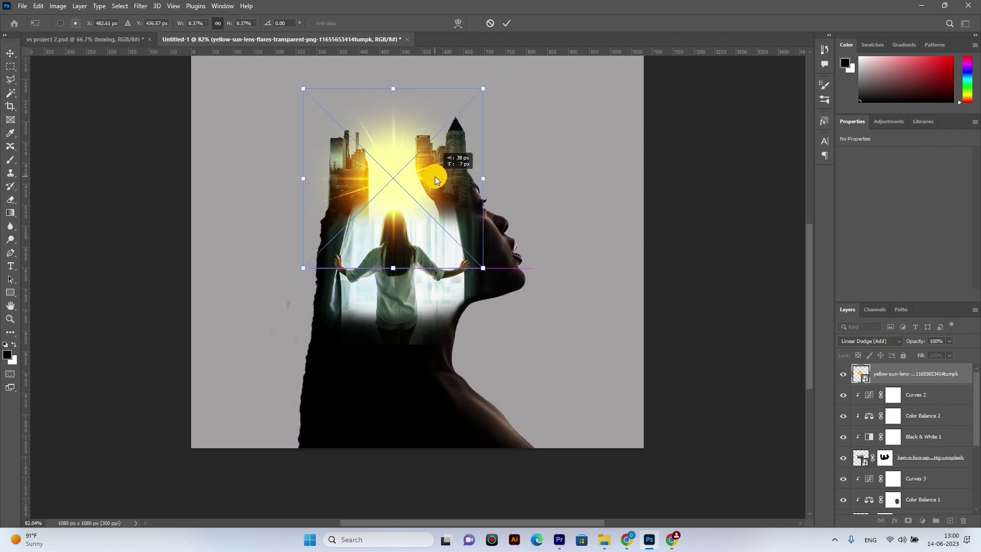
- Duplicate the sun flare at 39% opacity and select both flare layers
key(Return)
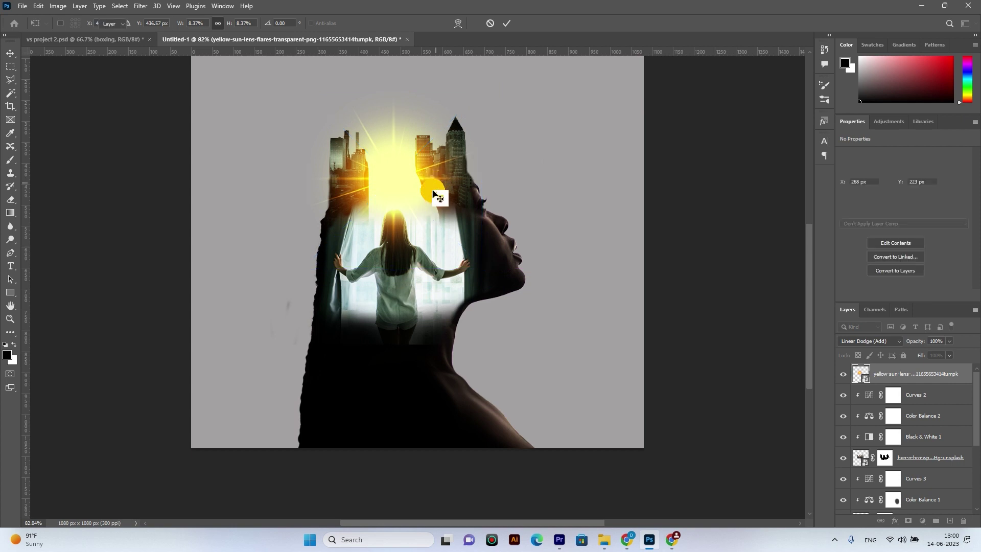
key(ctrl+j)
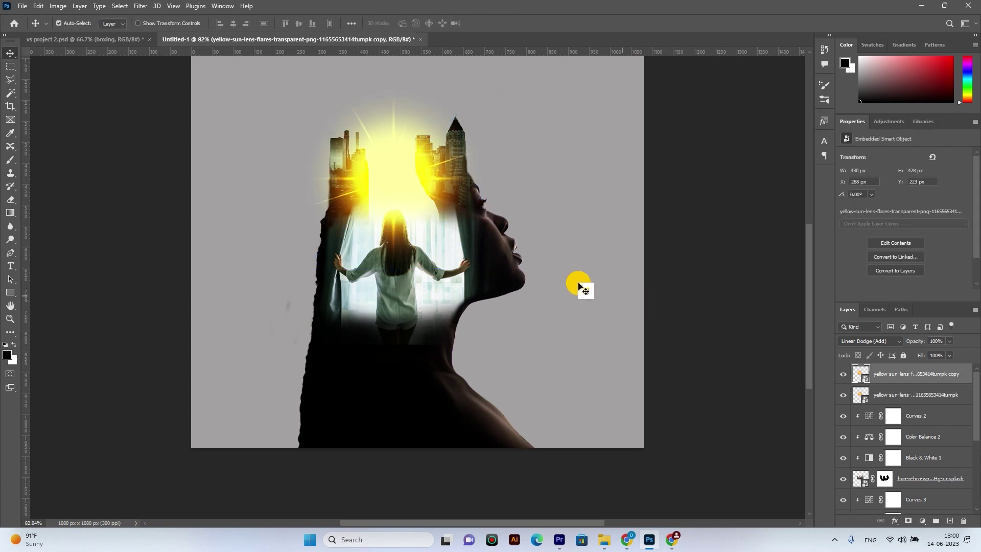
click(948, 341)
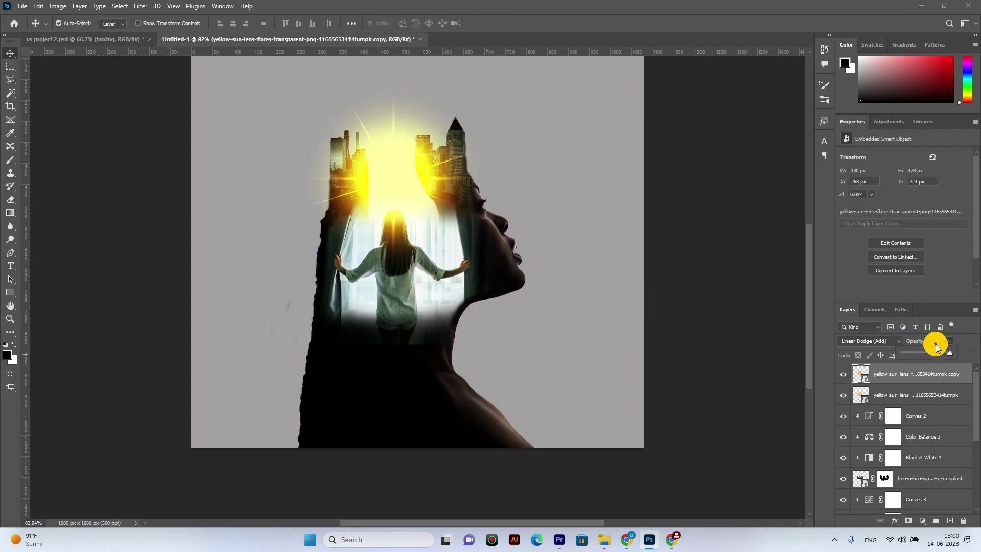
drag(927, 352, 925, 352)
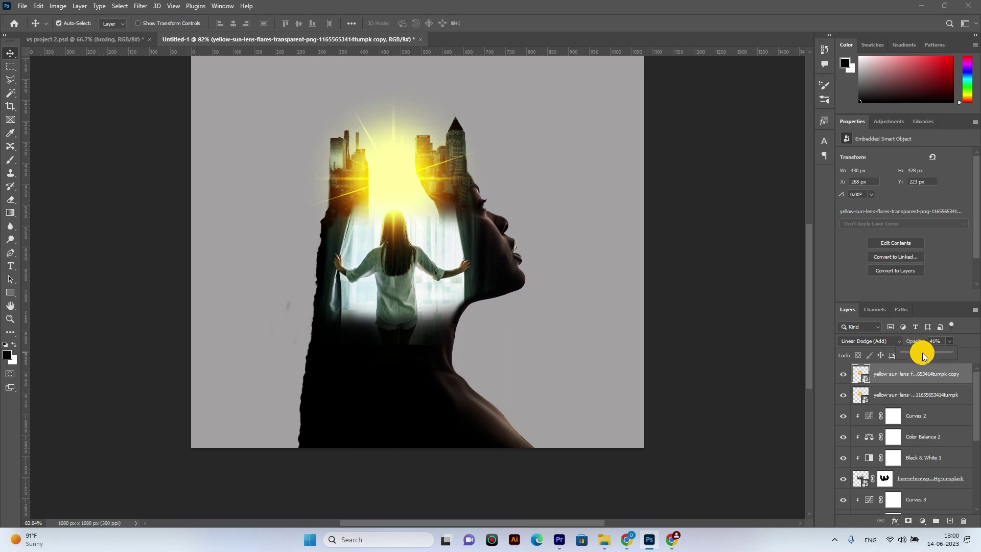
shift+click(925, 393)
- Scale both sun flares down to 84%
key(ctrl+t)
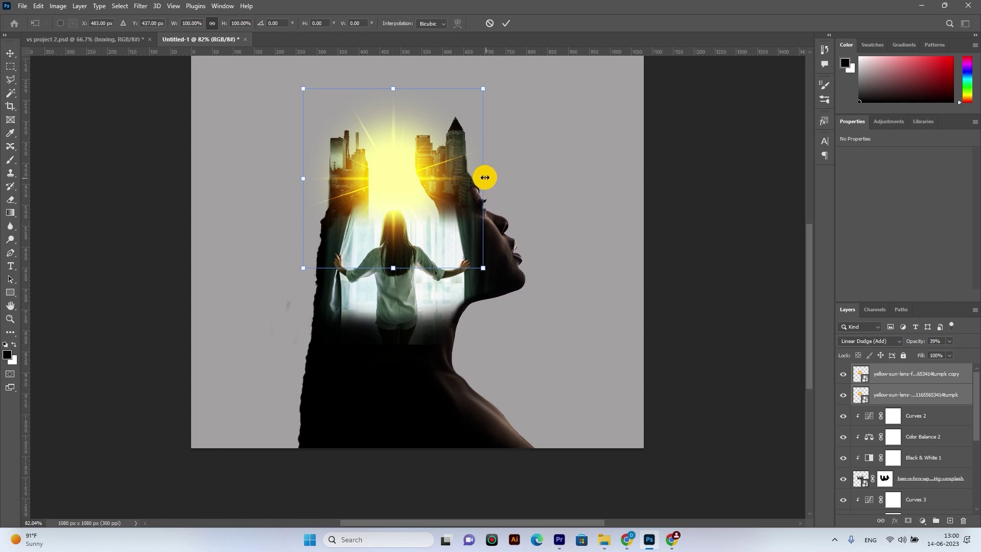
drag(482, 178, 449, 188)
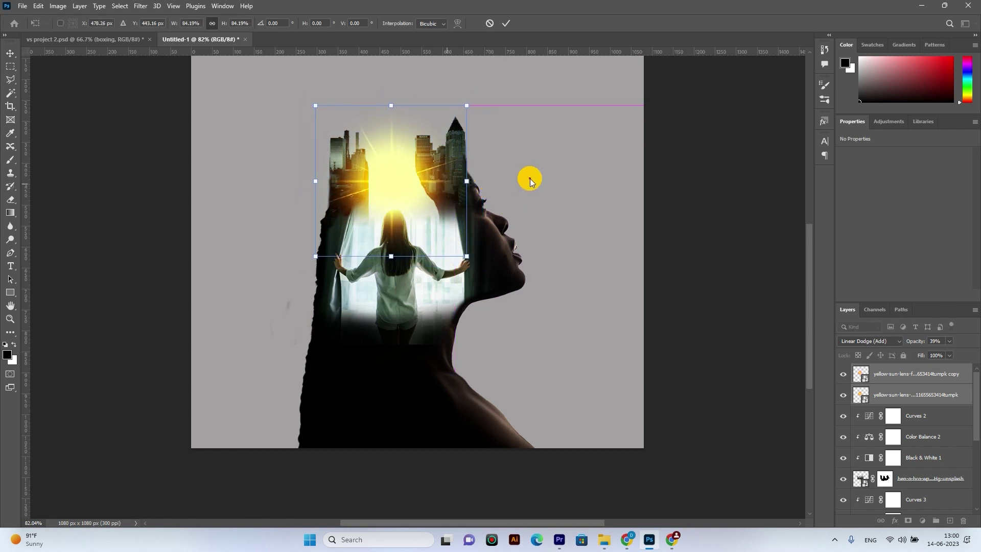
key(Return)
- Rotate both flares about 51° and nudge them slightly right
key(ctrl+t)
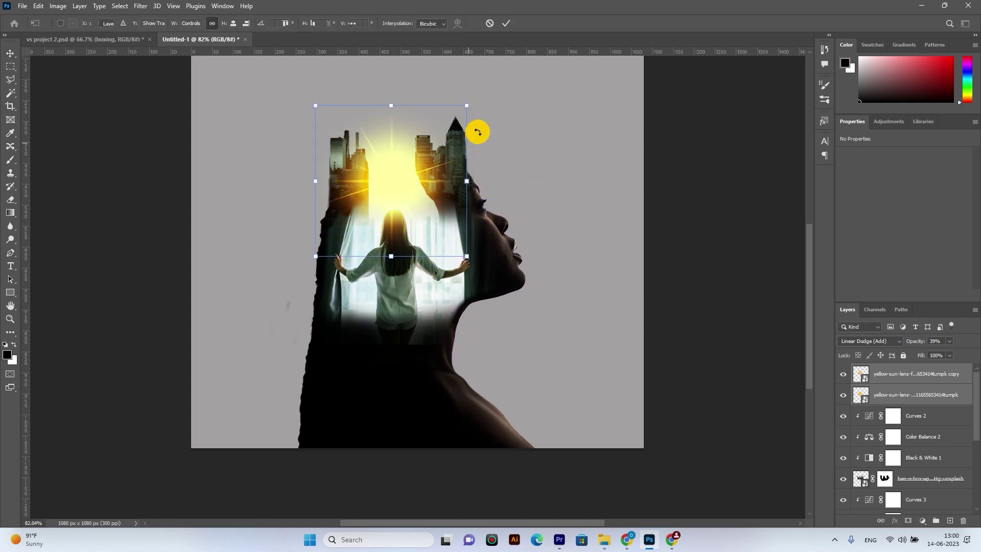
drag(487, 95, 503, 199)
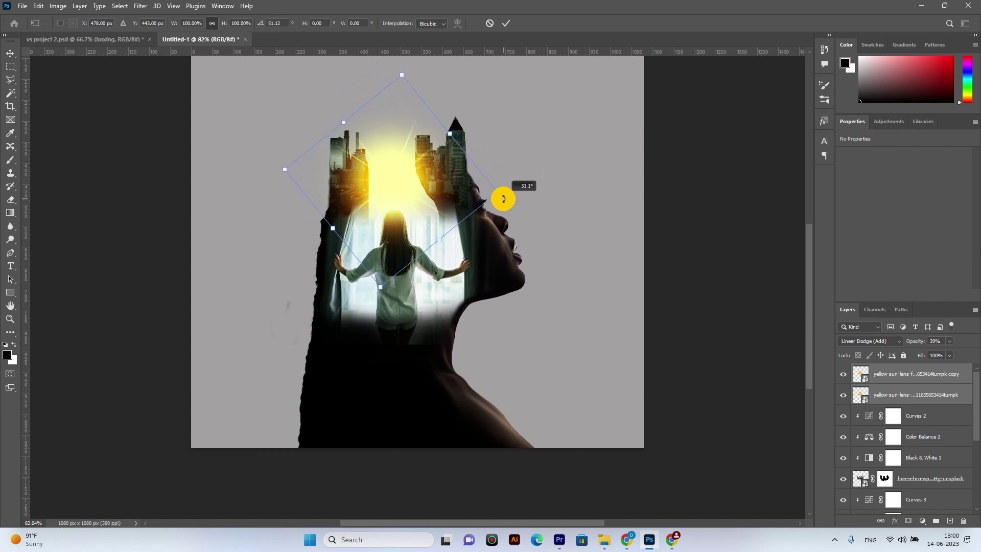
drag(421, 171, 425, 173)
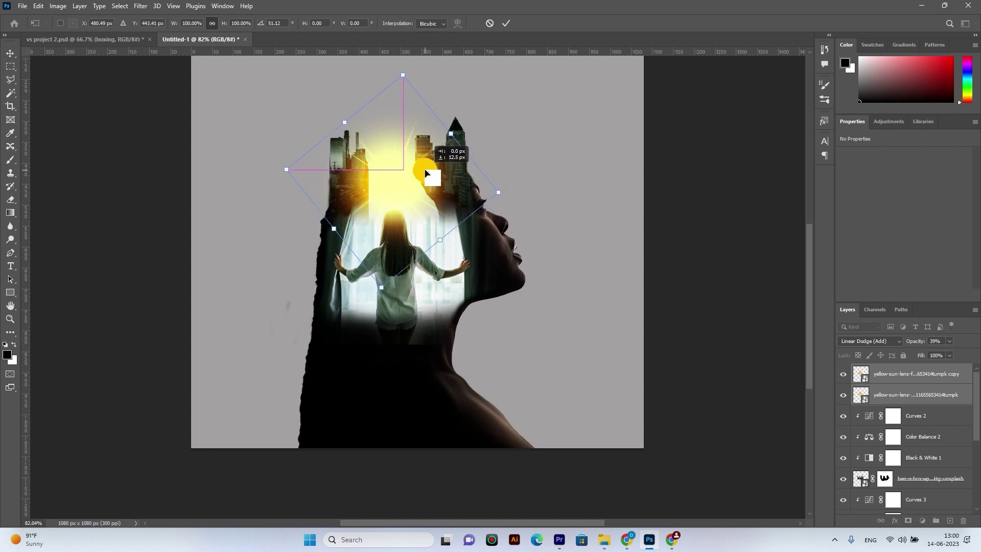
key(Return)
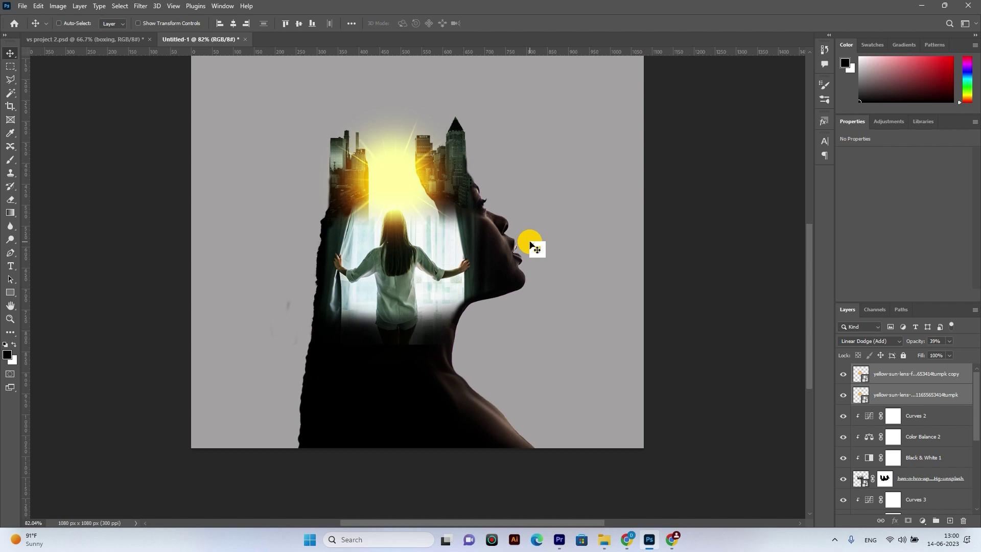
key(shift+Right)
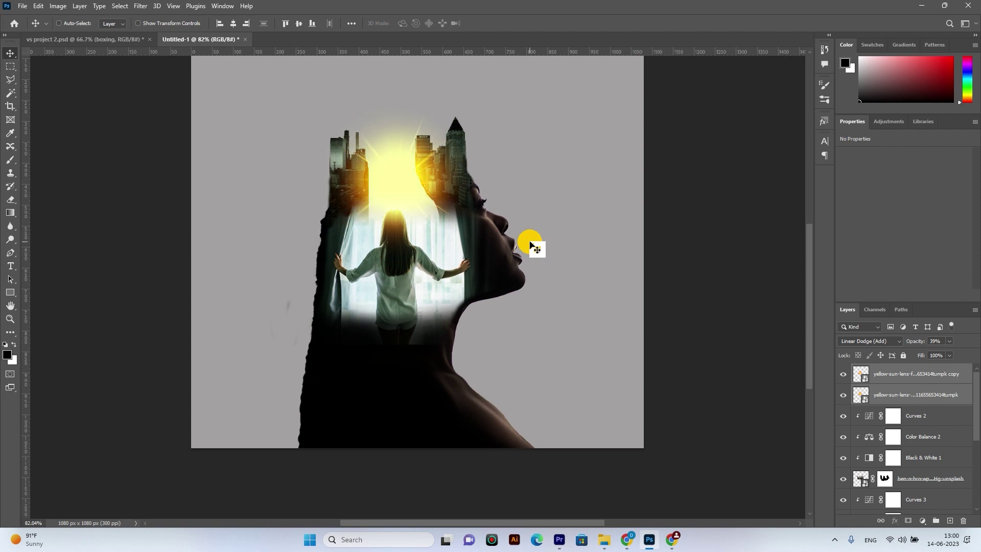
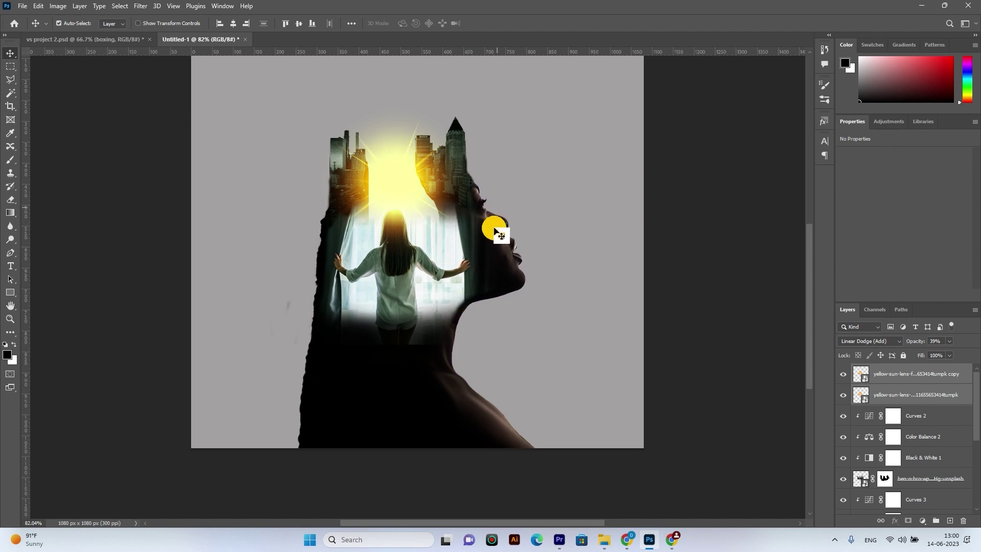
- Add a 'LEARN PHOTOSHOP' text line in AgencyFB Bold below the window scene
key(t)
click(395, 377)
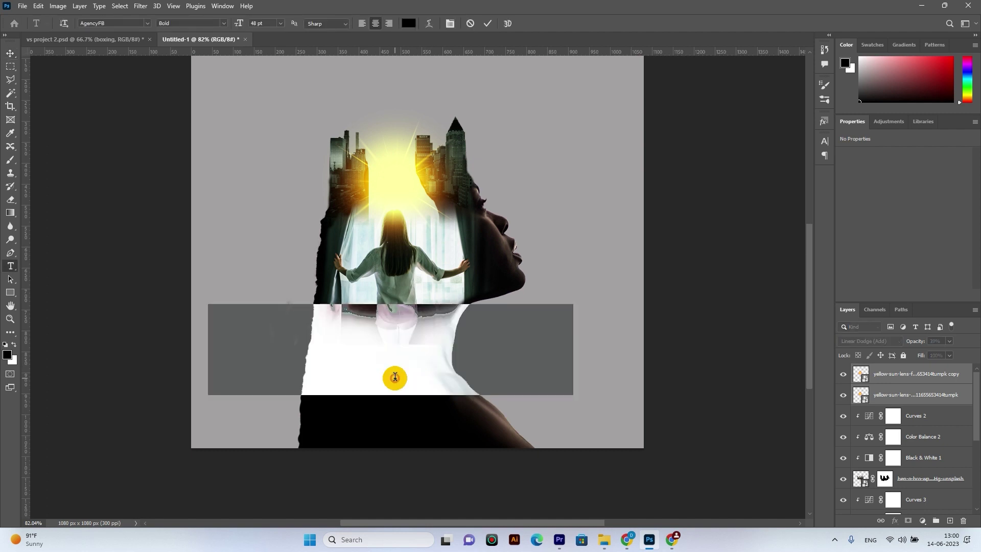
text(LEA)
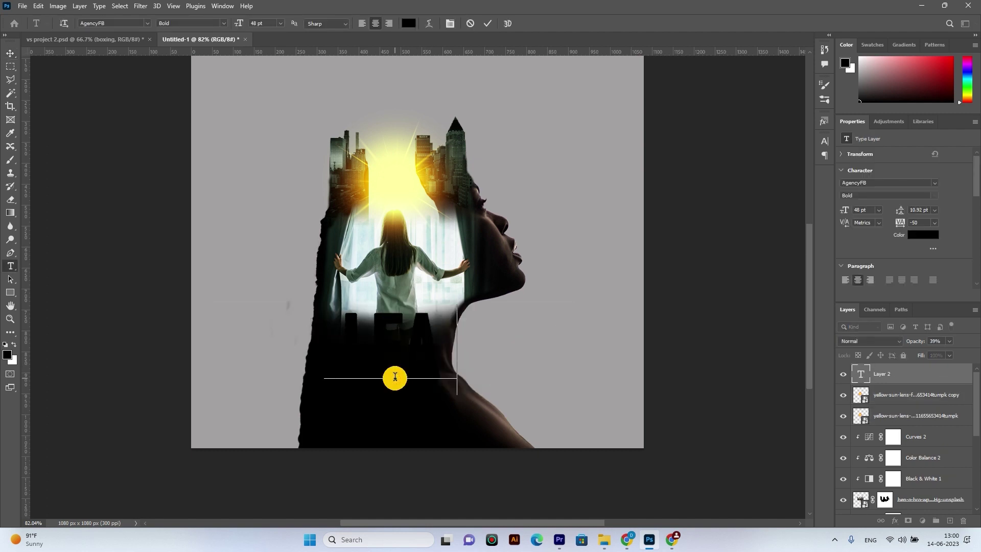
text(RN PHO)
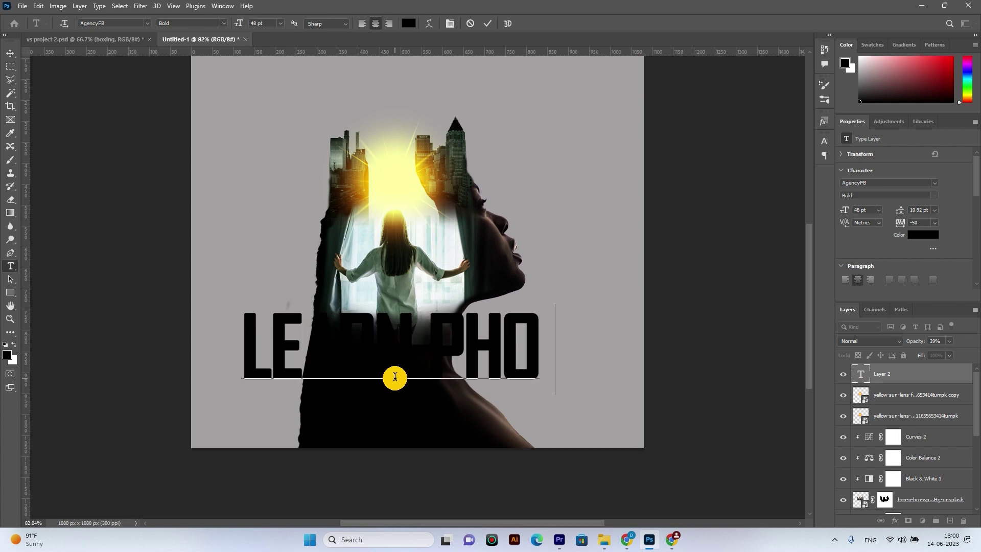
text(TOSHOP)
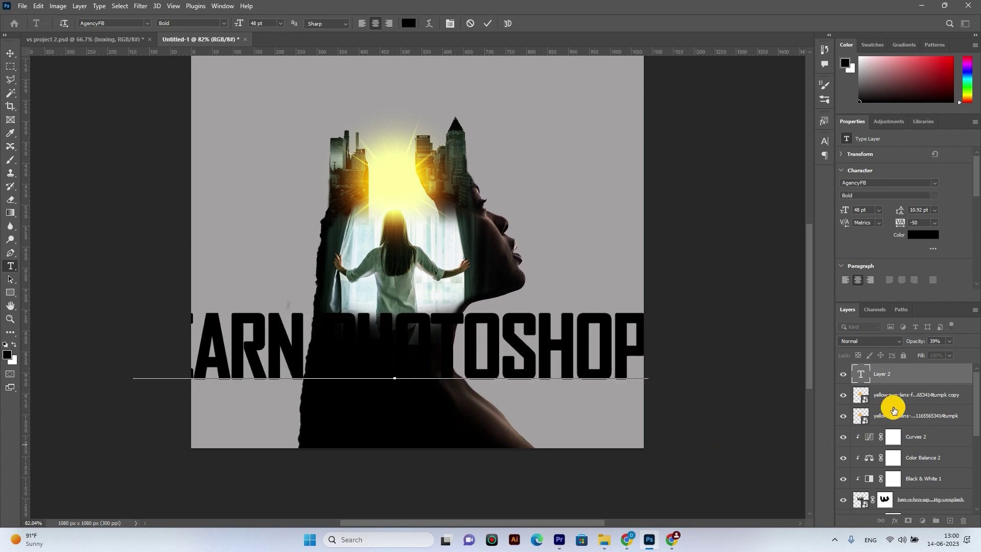
click(658, 373)
- Scale the LEARN PHOTOSHOP text down to about 9.83 pt beneath the scene
key(ctrl+t)
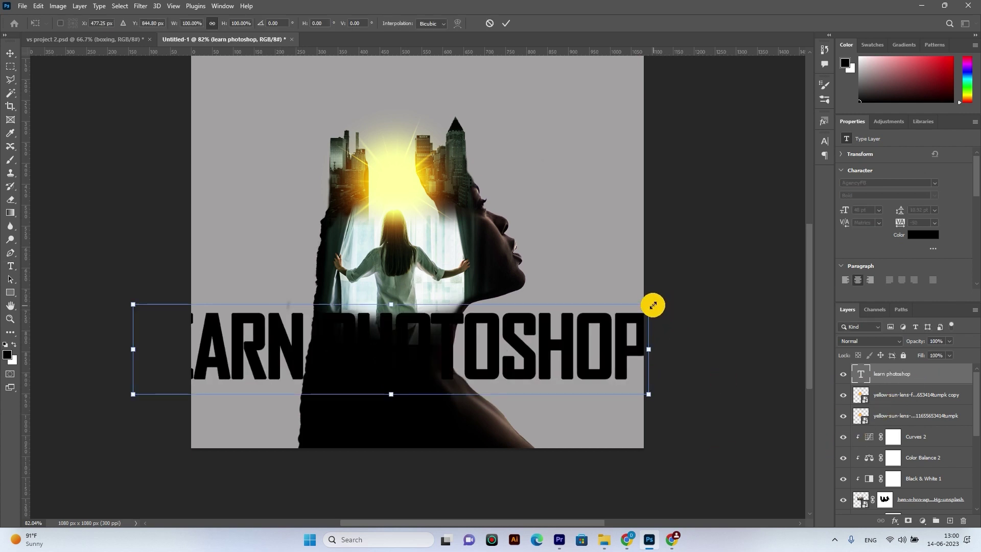
mouse_move(653, 304)
mouse_down()
mouse_move(251, 388)
mouse_move(406, 365)
mouse_up()
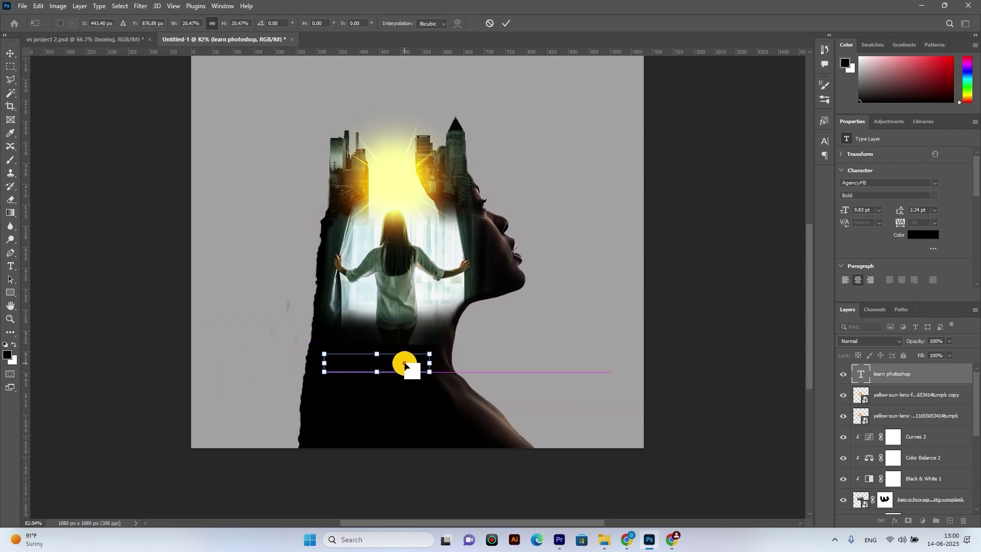
key(Return)
- Make the LEARN PHOTOSHOP text white with letter tracking of 1410
key(t)
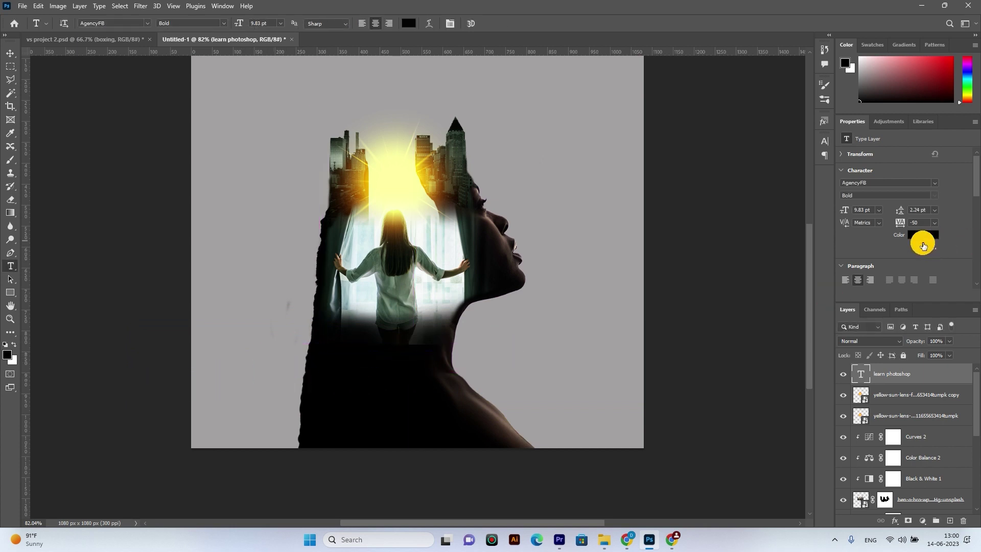
click(922, 246)
click(414, 140)
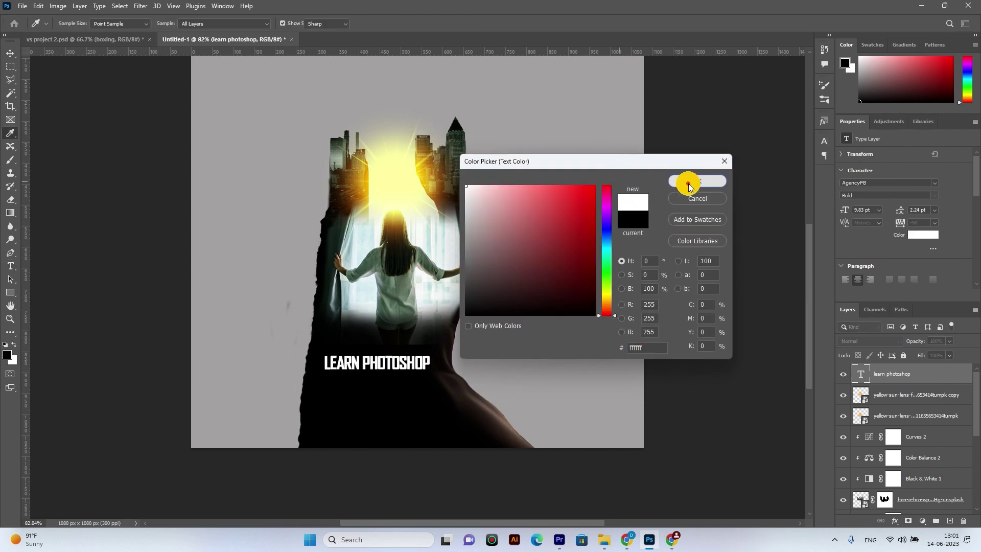
click(688, 182)
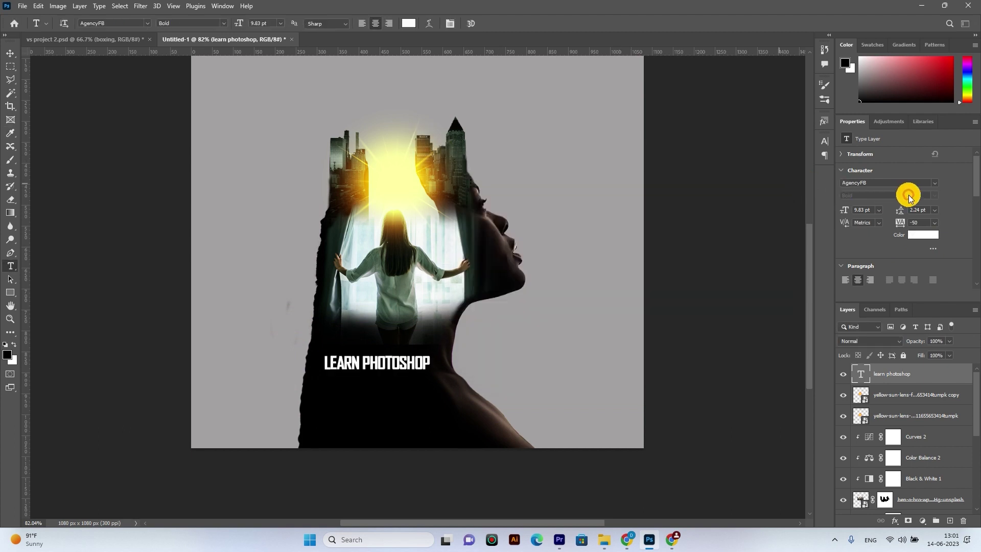
click(824, 141)
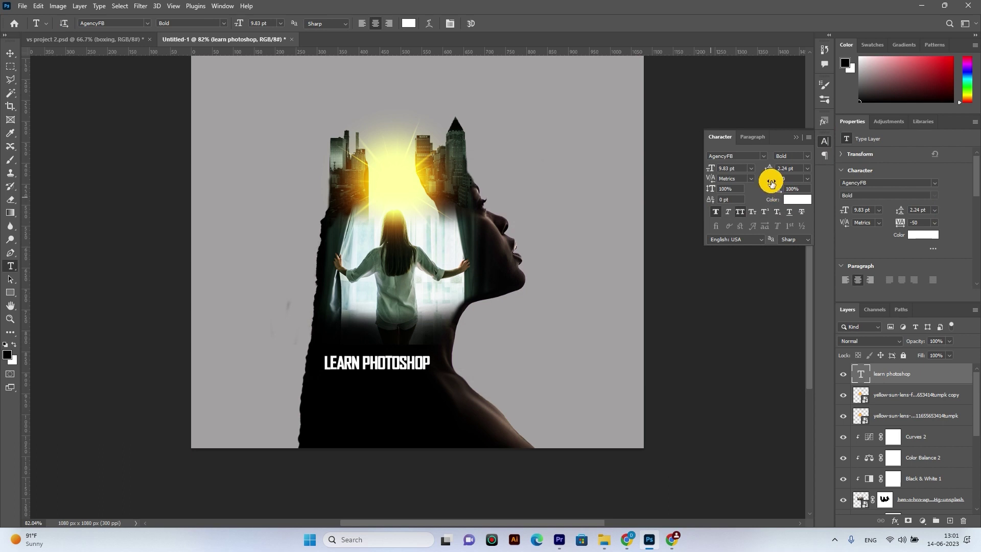
drag(769, 178, 817, 189)
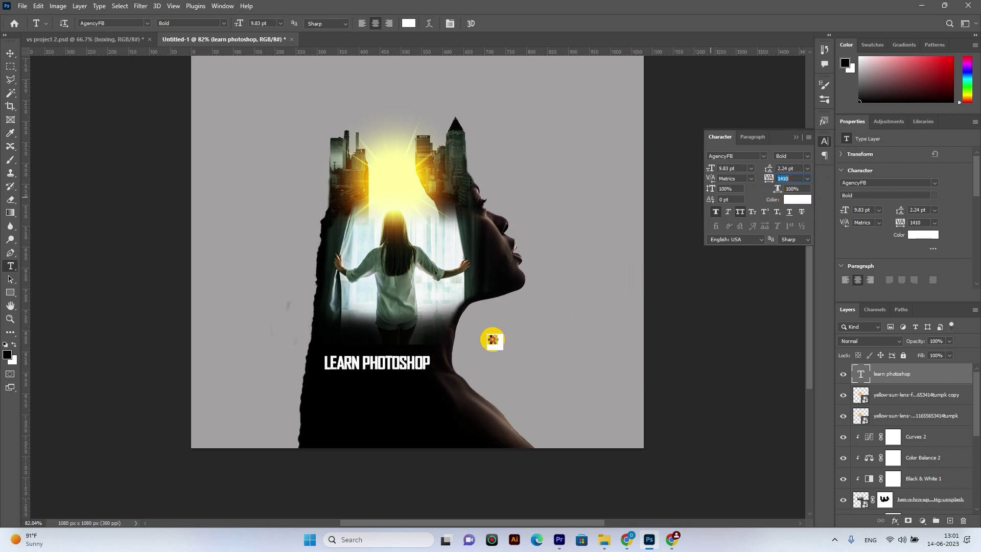
key(Return)
- Shrink the spaced-out text to 2.98 pt as a small line under the scene
key(ctrl+t)
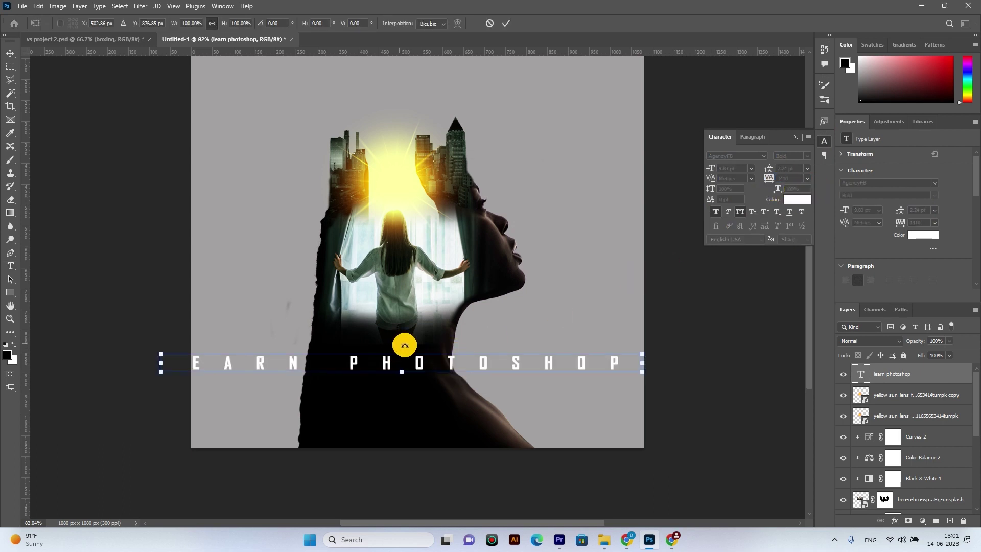
mouse_move(638, 360)
mouse_down()
mouse_move(409, 357)
mouse_move(302, 363)
mouse_move(299, 373)
mouse_move(443, 365)
mouse_up()
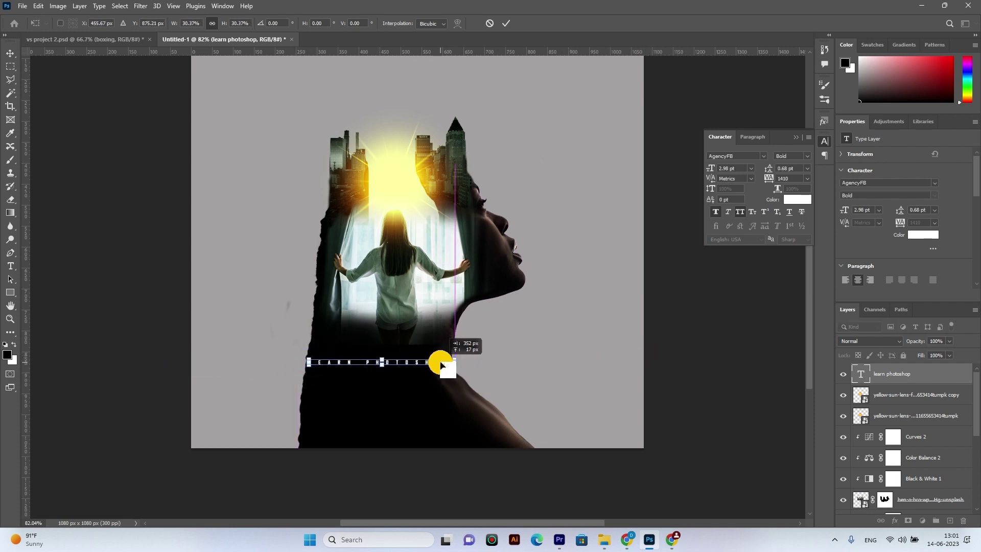
key(Return)
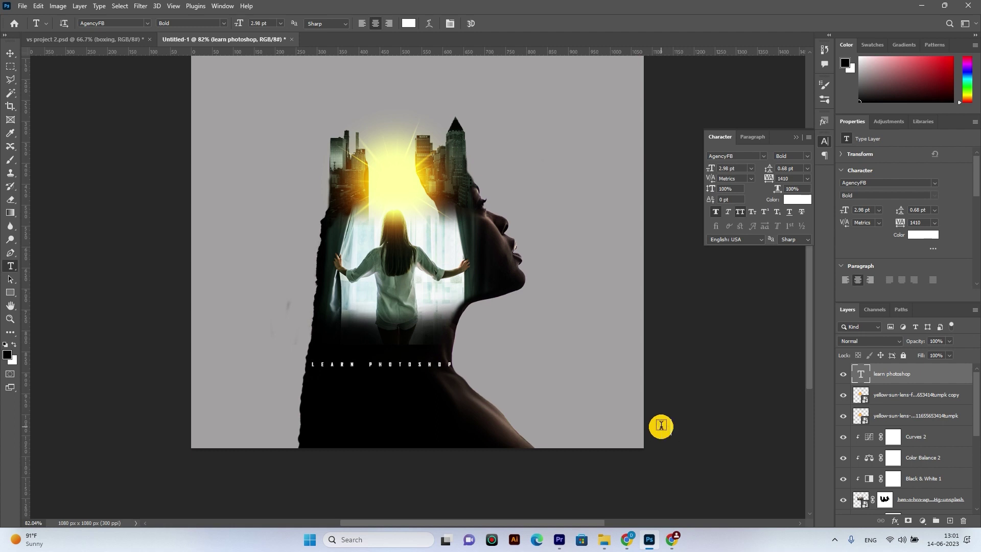
- Add a white 'DOUBLE EXPOSURE' title below LEARN PHOTOSHOP with tracking 0
click(360, 397)
text(MI)
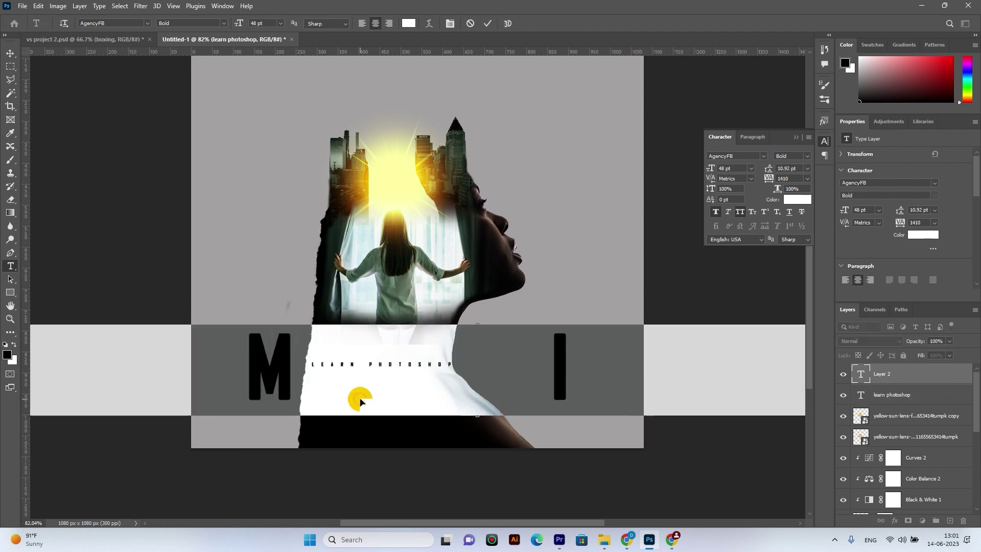
text(EX)
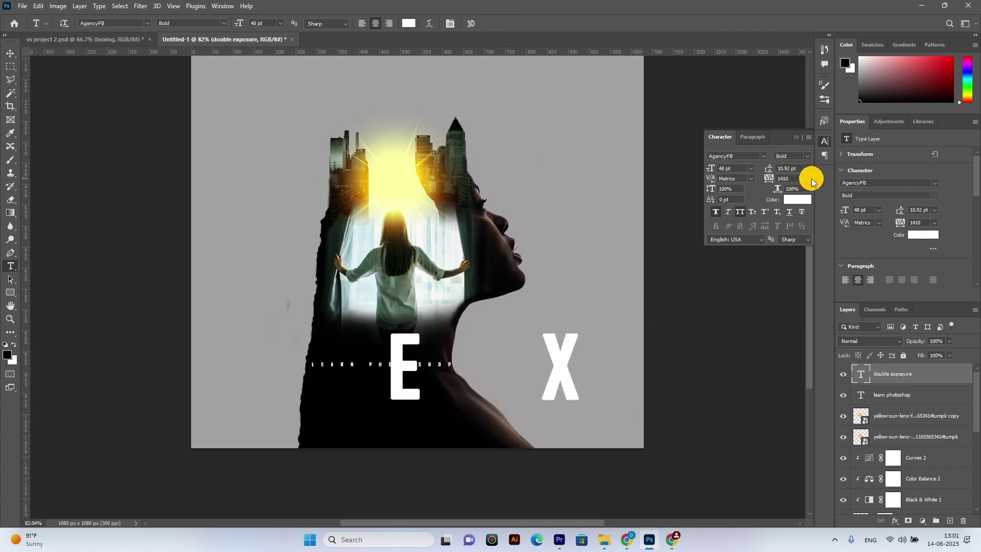
click(807, 178)
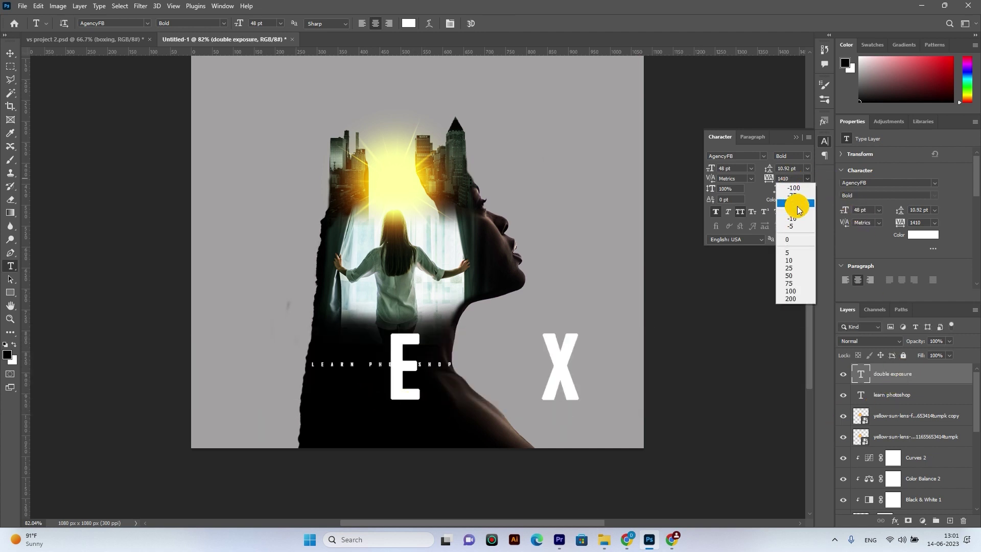
click(792, 240)
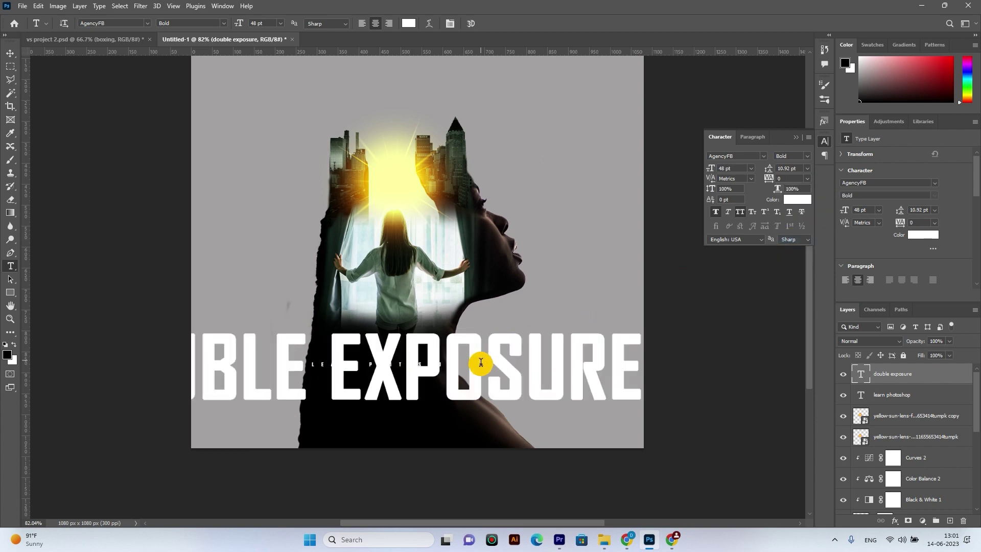
- Scale the DOUBLE EXPOSURE title down to about 26.02 pt
key(ctrl+t)
mouse_move(360, 324)
mouse_down()
mouse_move(388, 378)
mouse_move(427, 396)
mouse_up()
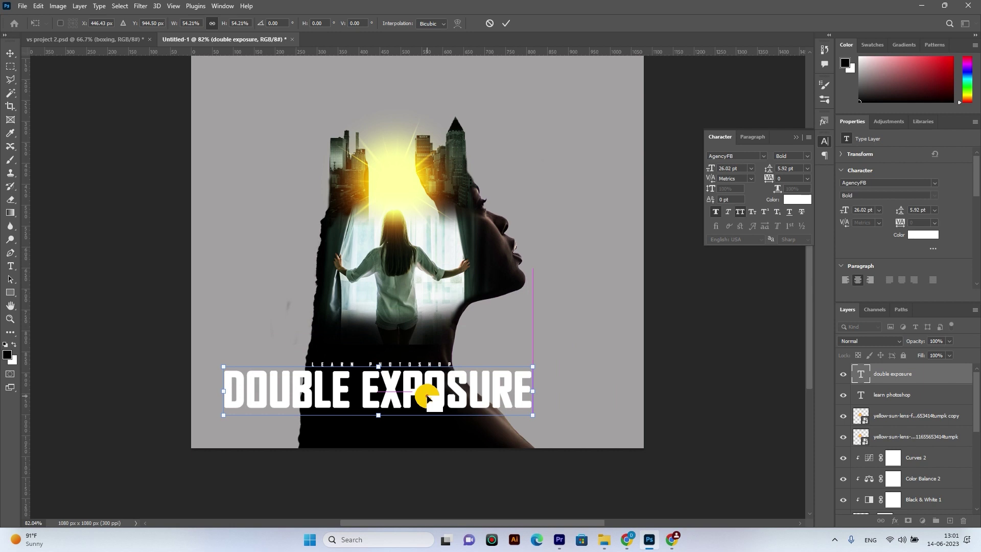
key(Return)
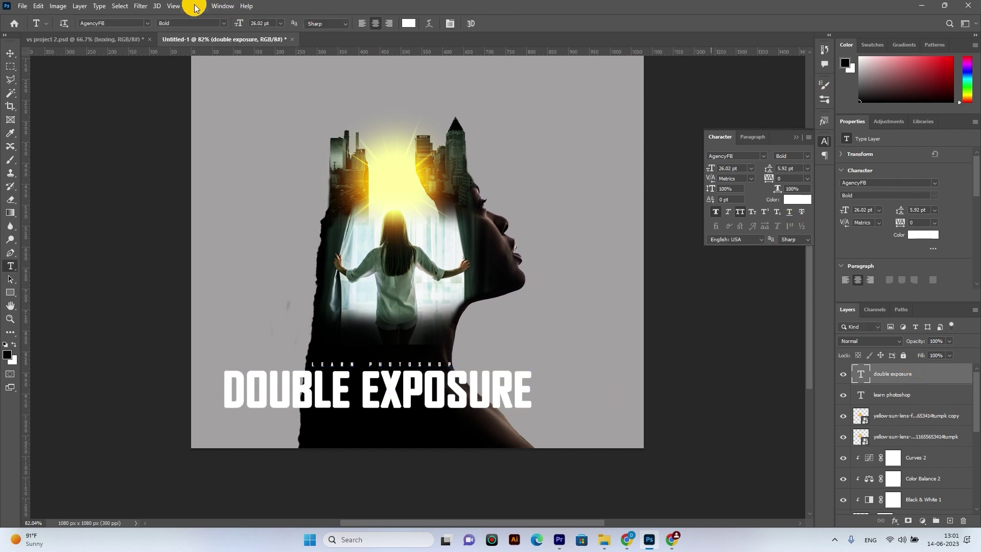
- Apply the saved green beveled gradient style to the DOUBLE EXPOSURE title
click(220, 7)
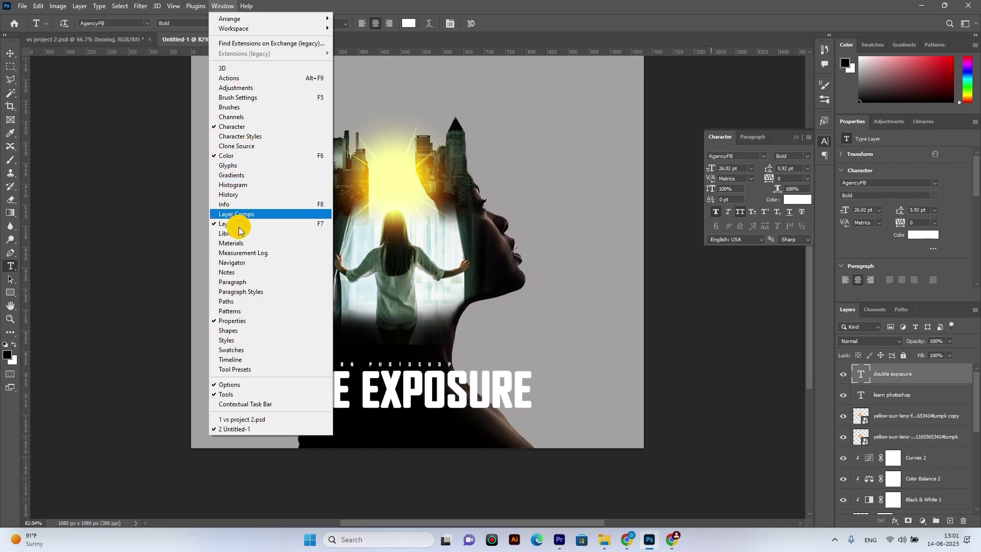
click(238, 340)
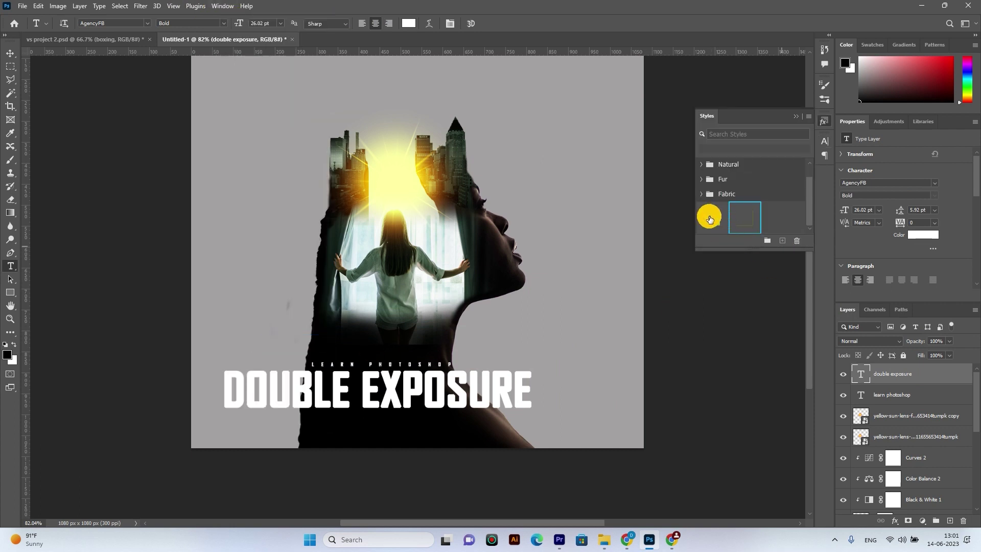
click(708, 216)
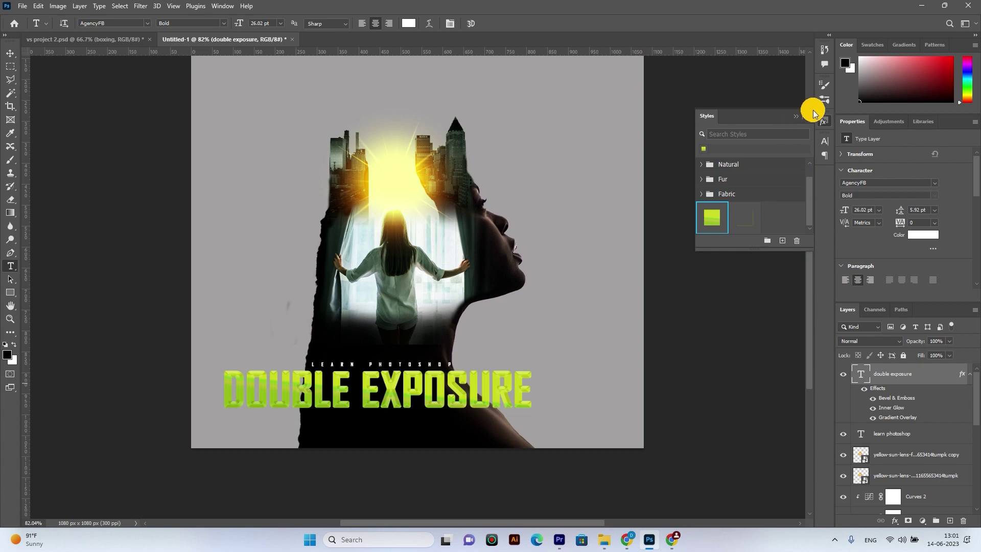
- Keep the title's tracking at 0 and stretch it horizontally to 109%
click(824, 141)
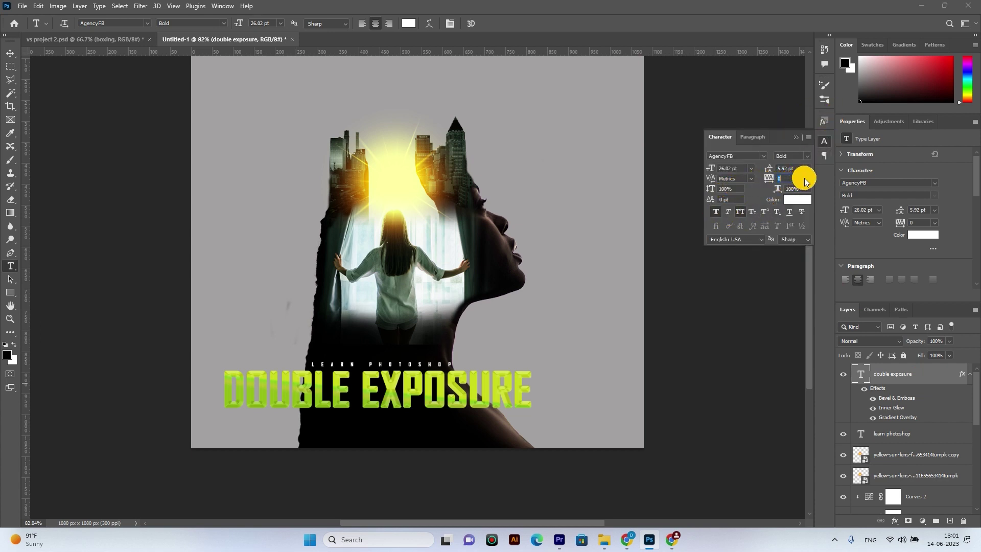
click(807, 179)
click(801, 203)
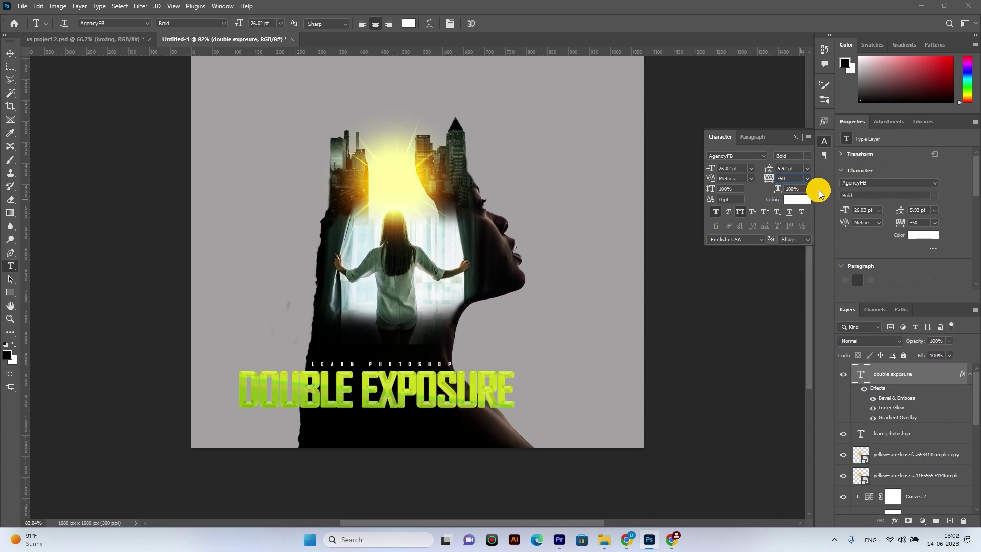
click(807, 180)
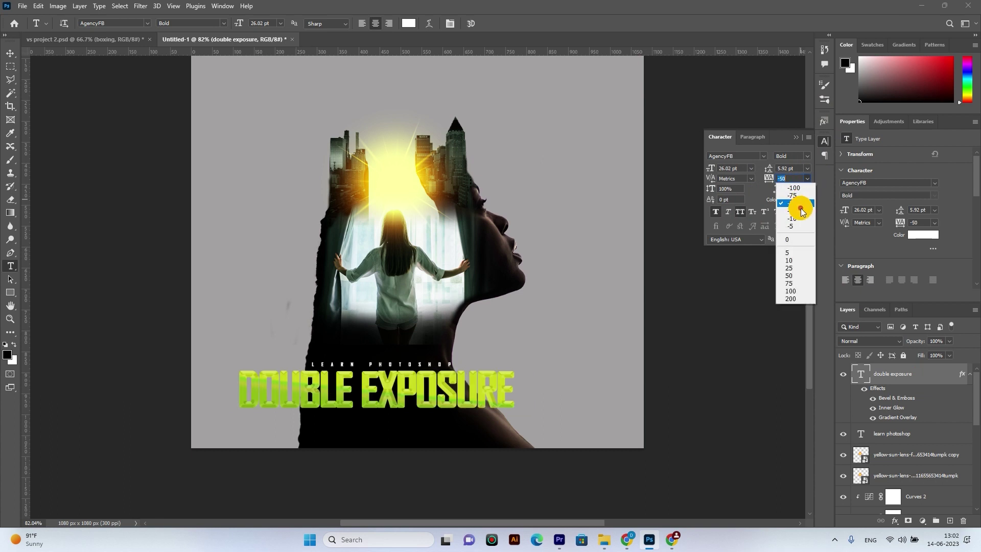
click(795, 239)
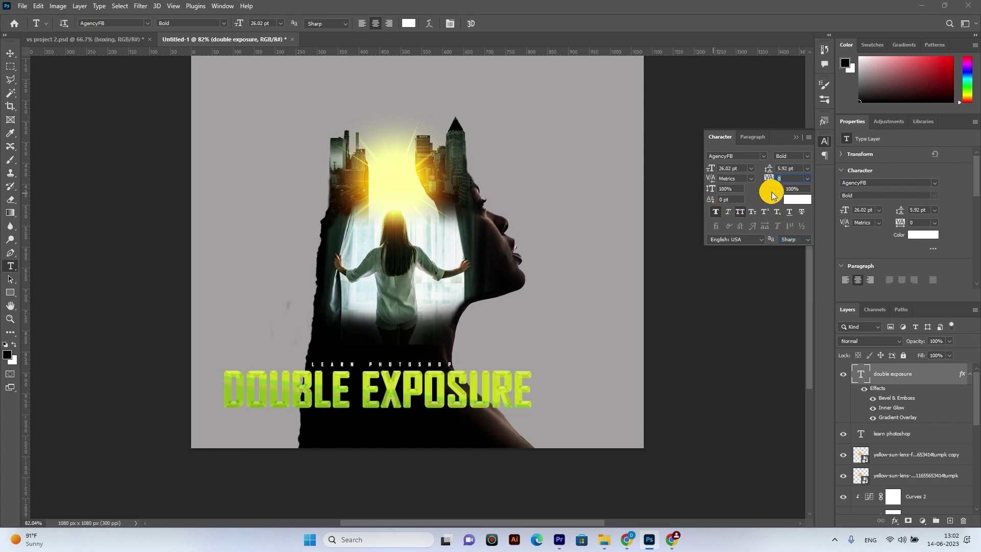
drag(768, 194, 774, 195)
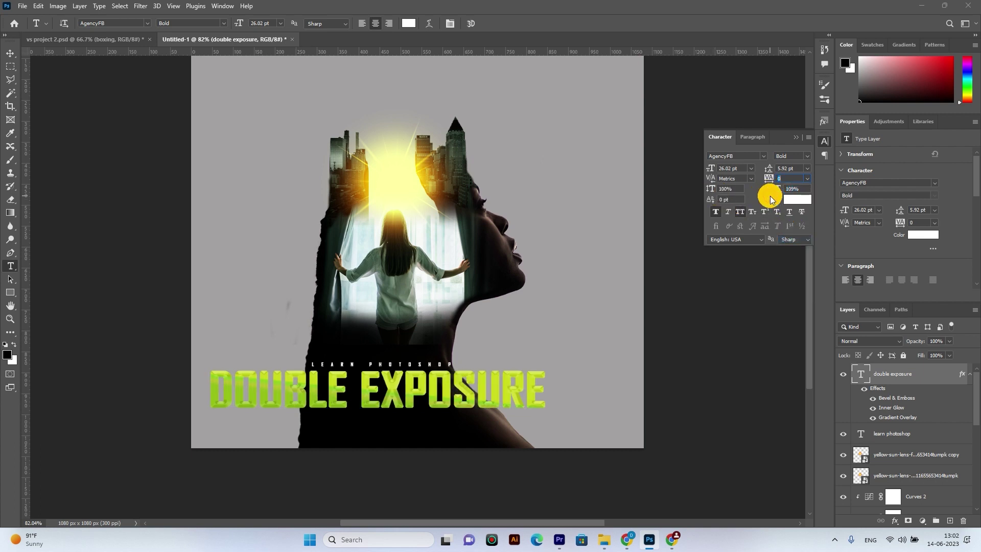
- Collapse the double exposure layer's effects list in the Layers panel
click(919, 381)
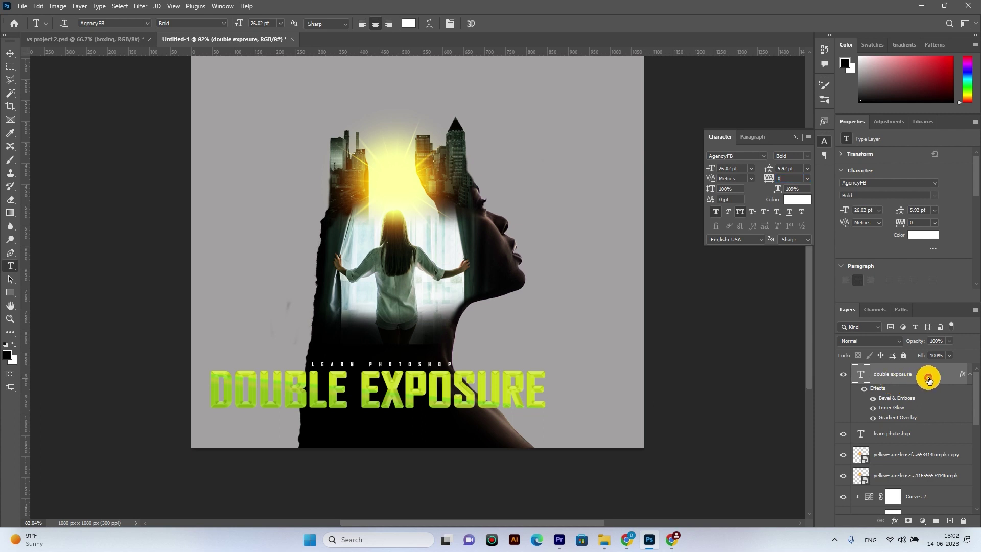
ctrl+click(930, 380)
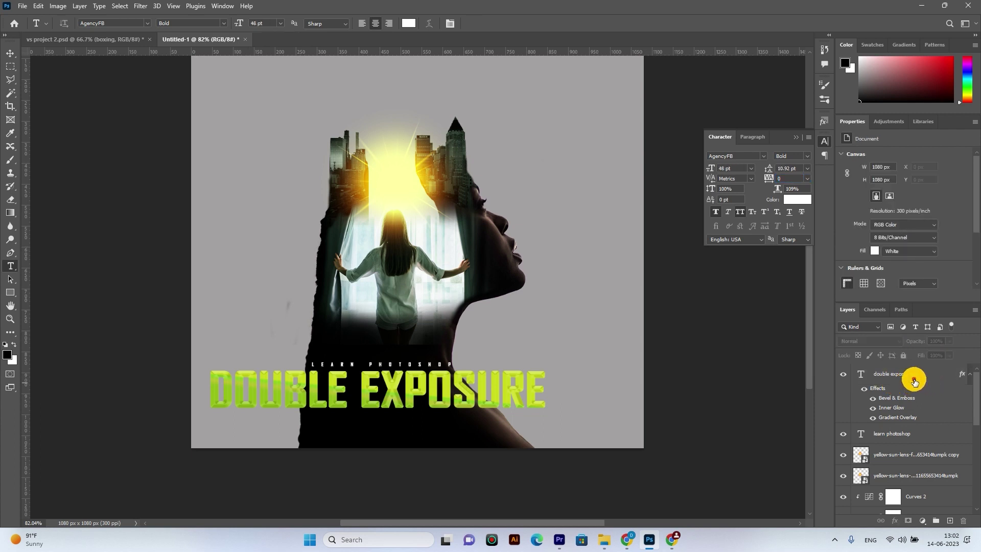
click(889, 376)
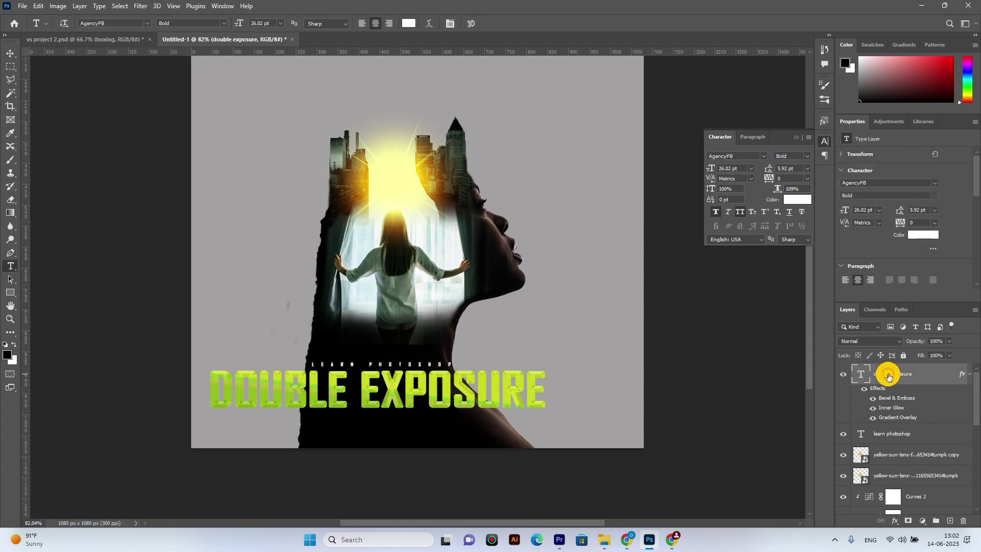
right_click(911, 379)
click(962, 378)
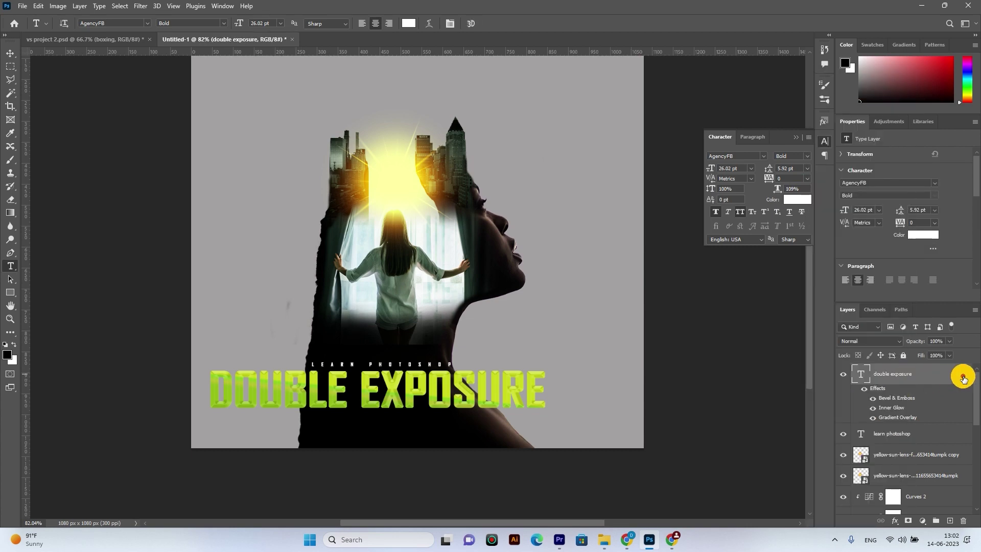
click(970, 378)
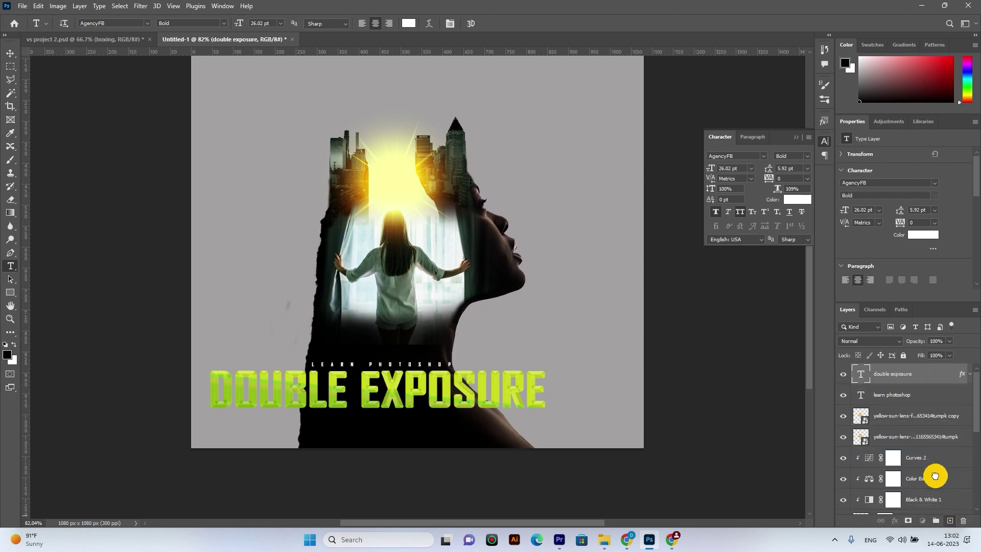
- Duplicate the title, swap the copy's effects for the saved green style, and select both title layers
key(ctrl+j)
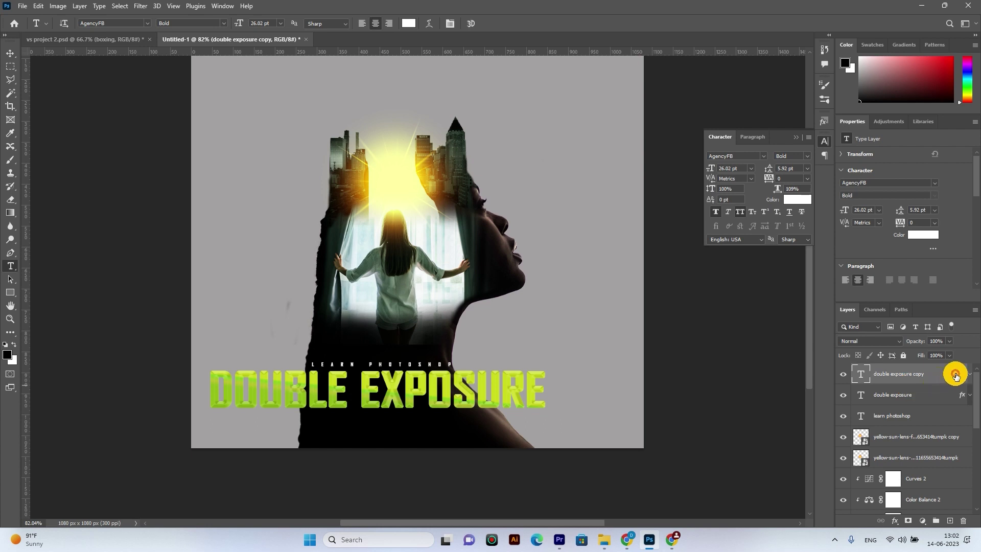
right_click(959, 377)
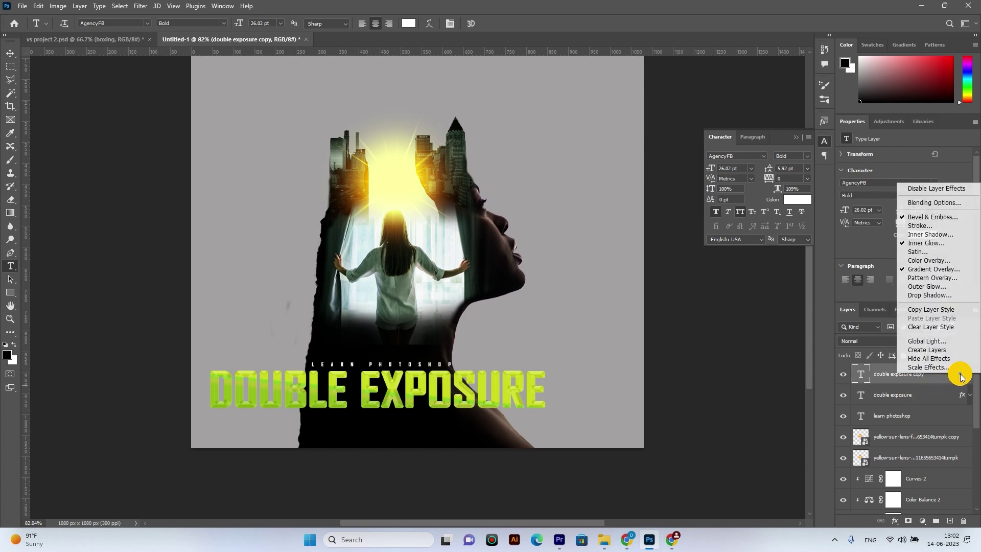
click(923, 327)
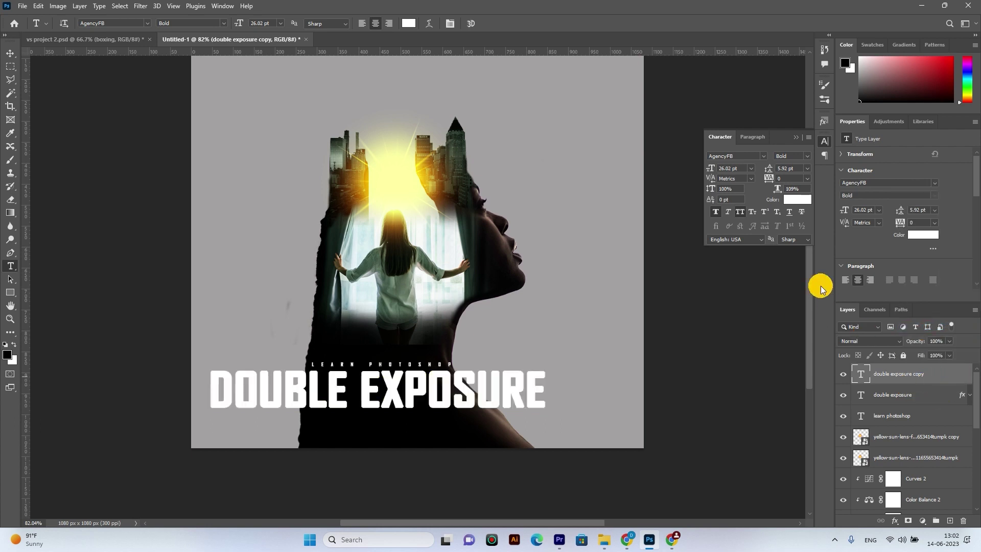
click(823, 121)
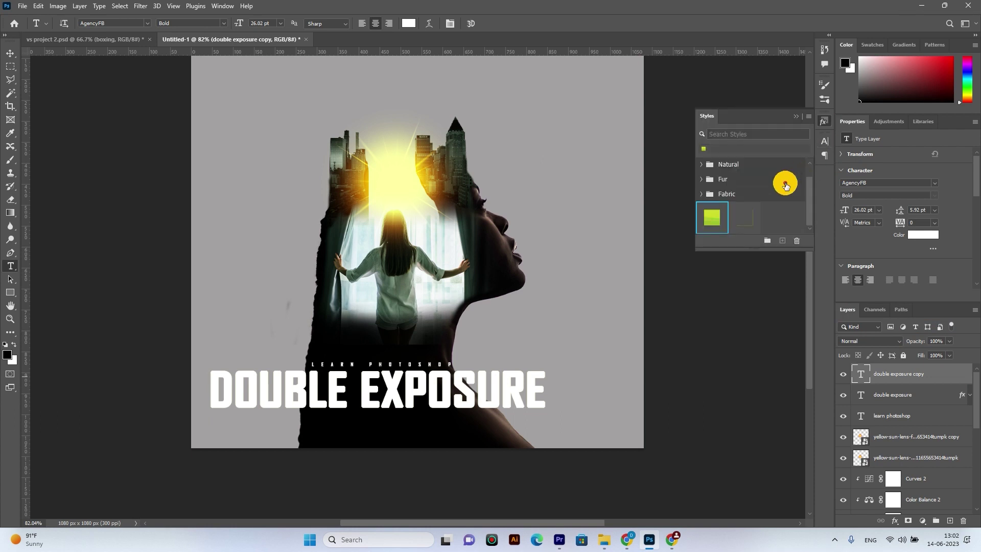
click(745, 213)
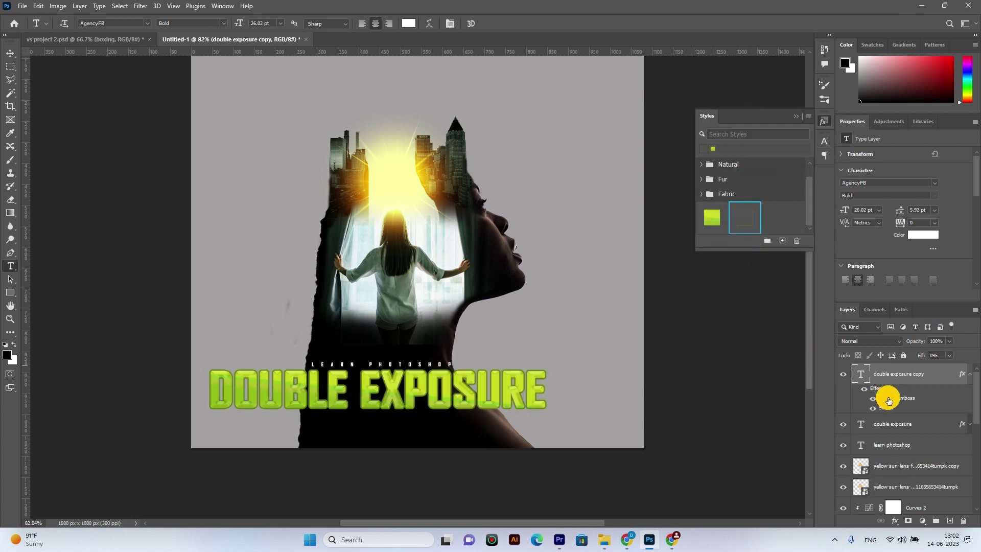
click(934, 424)
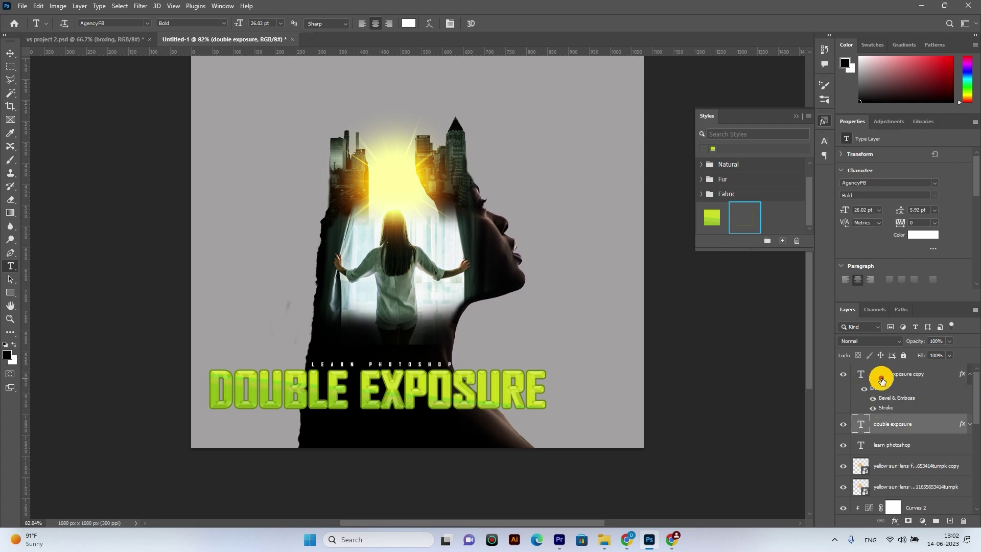
shift+click(881, 381)
- Group the two title layers and centre them horizontally against the Background
key(ctrl+g)
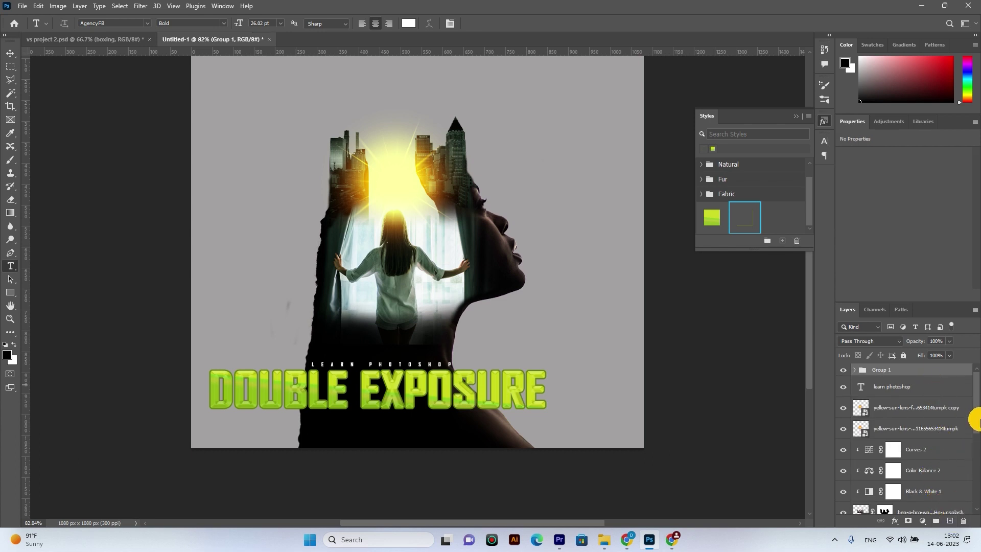
scroll(971, 440, down, 5)
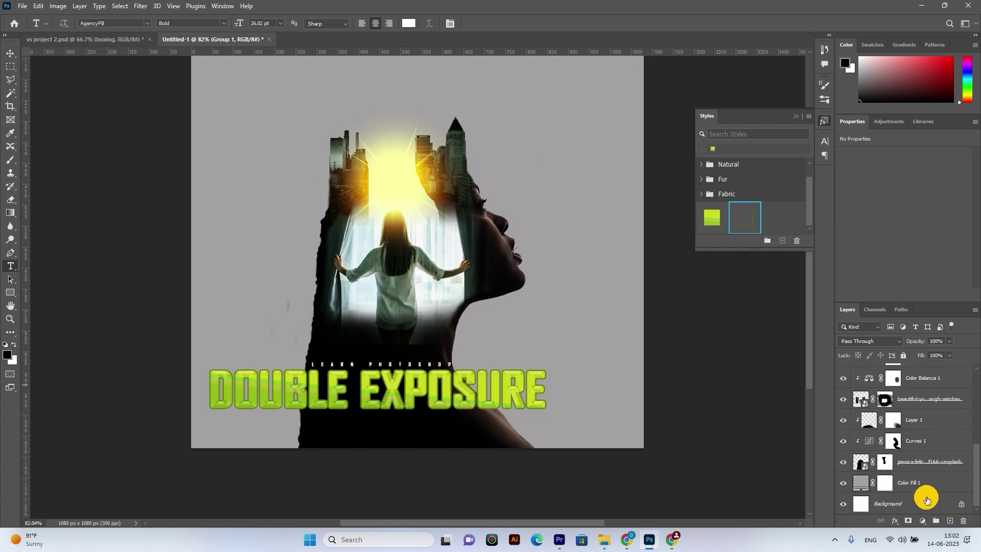
click(926, 500)
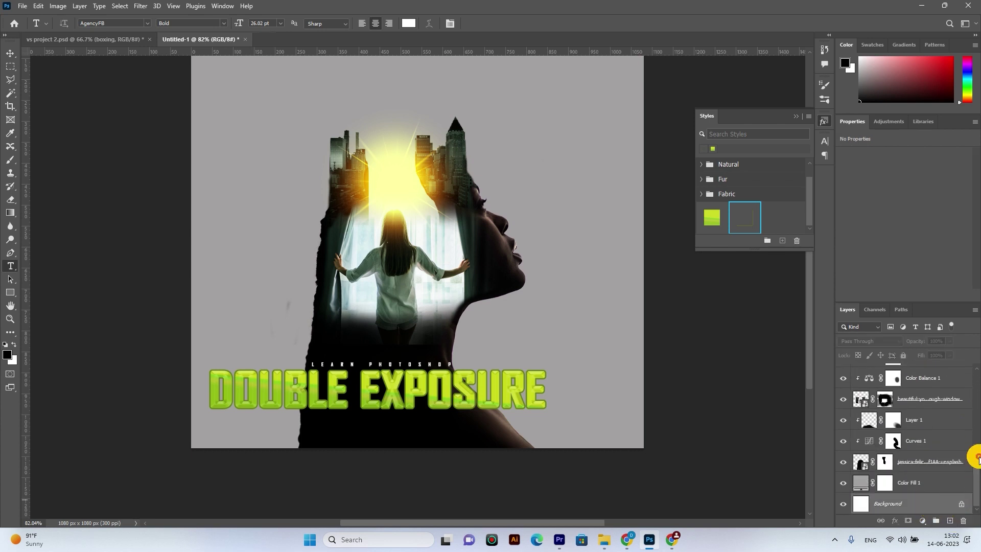
click(18, 53)
click(233, 24)
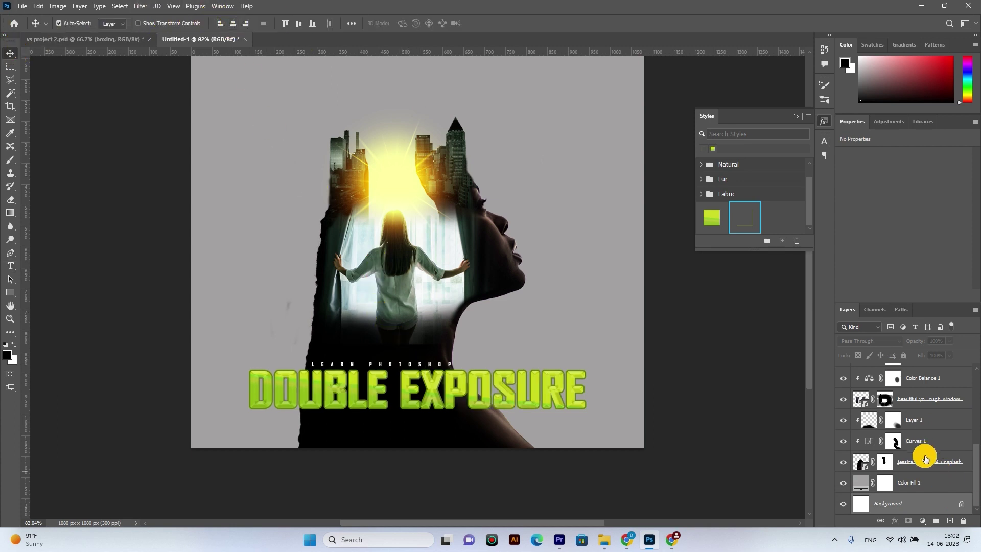
- Group the image layers into Group 2 and centre them horizontally on the canvas
click(919, 484)
scroll(927, 465, up, 5)
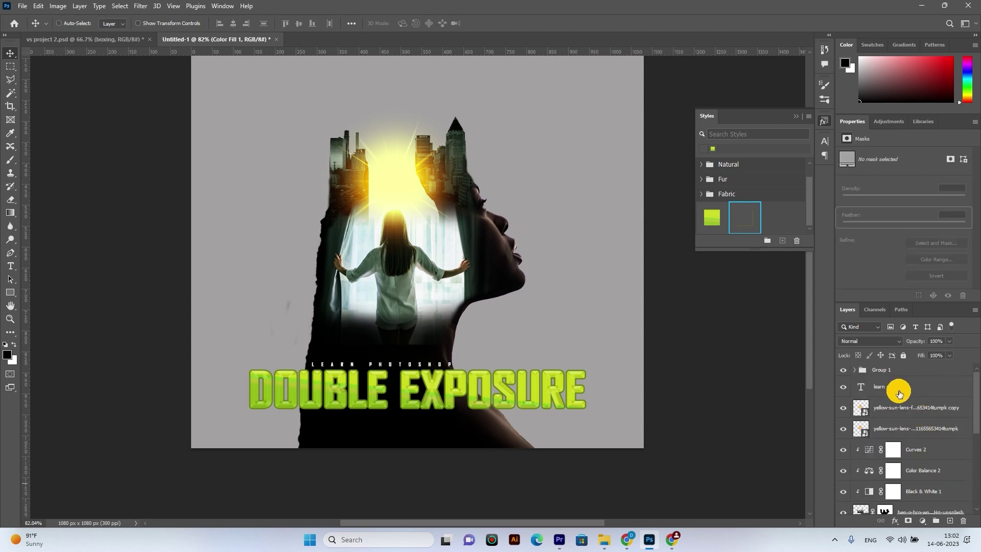
shift+click(906, 408)
key(ctrl+g)
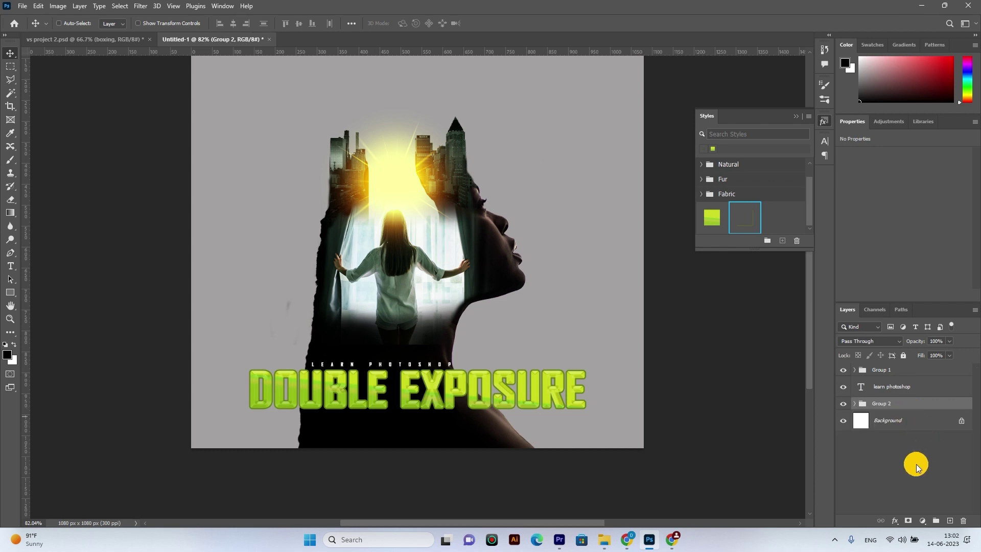
ctrl+click(912, 426)
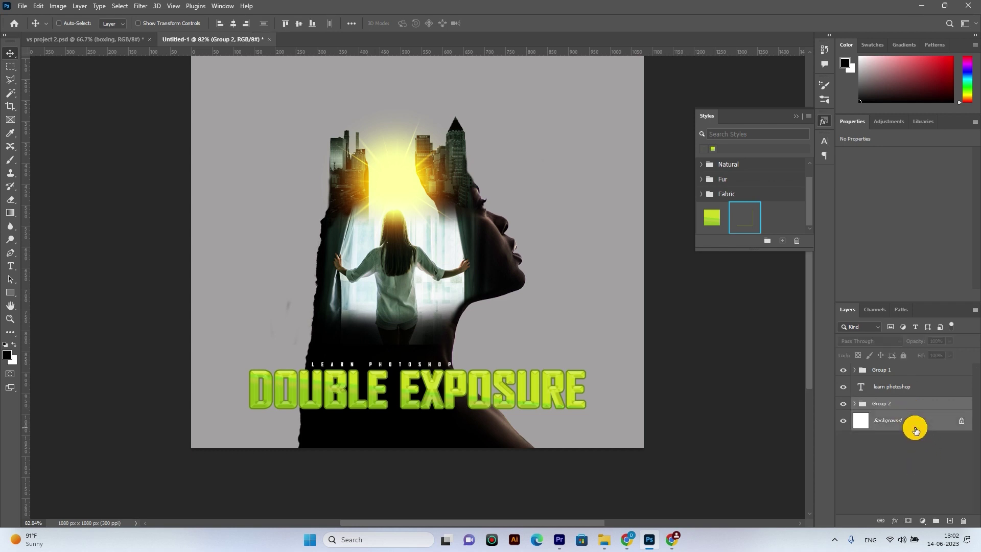
click(231, 22)
- Move the LEARN PHOTOSHOP line to the horizontal centre of the canvas
click(692, 322)
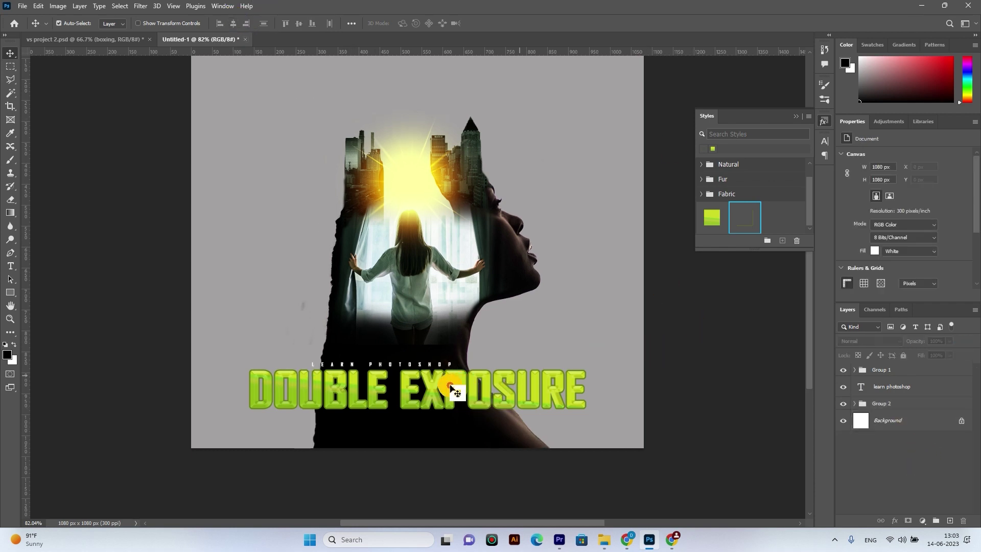
click(414, 372)
drag(416, 365, 424, 365)
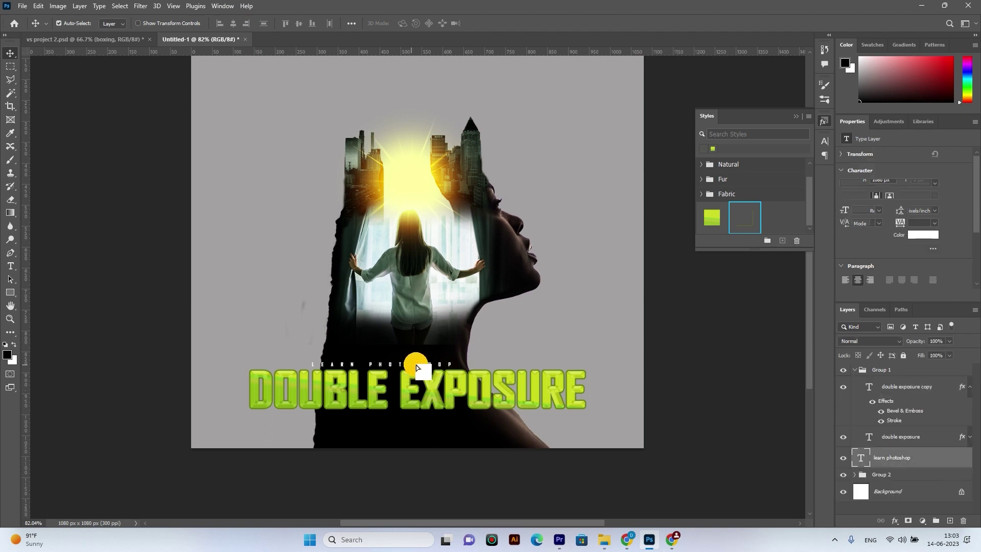
- Alt-drag a duplicate of the outlined title below the original and open its text
click(466, 404)
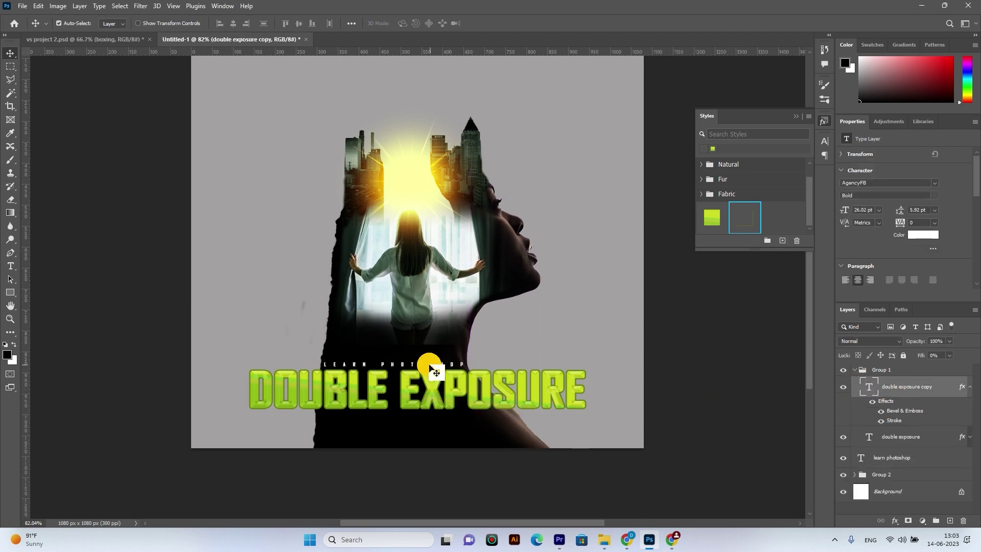
drag(428, 364, 435, 410)
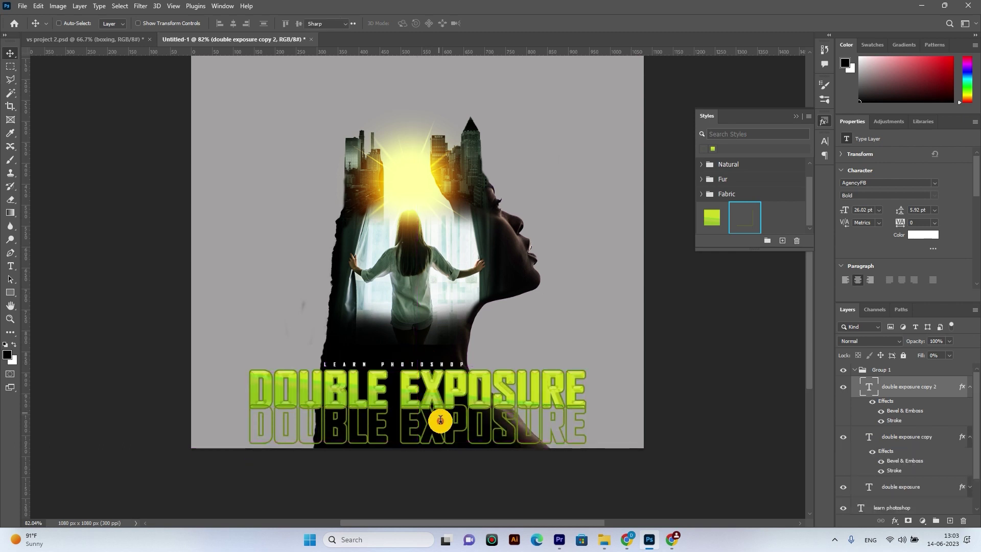
double_click(438, 415)
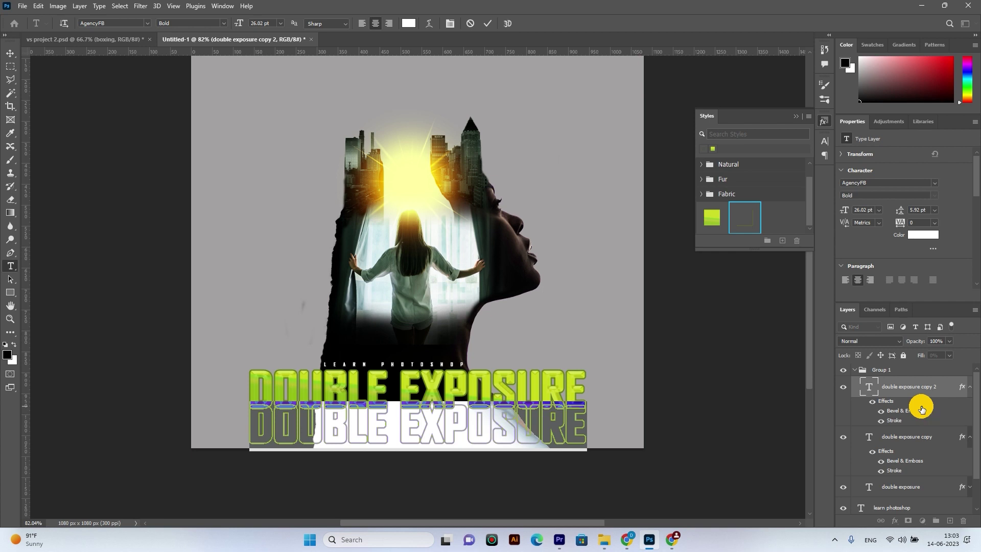
- Retype the copy as 'GRAPHIC DESIGN COURSE IN HINDI', scale it to 7.22 pt, and toggle its bevel/stroke
text(GRAPHIC)
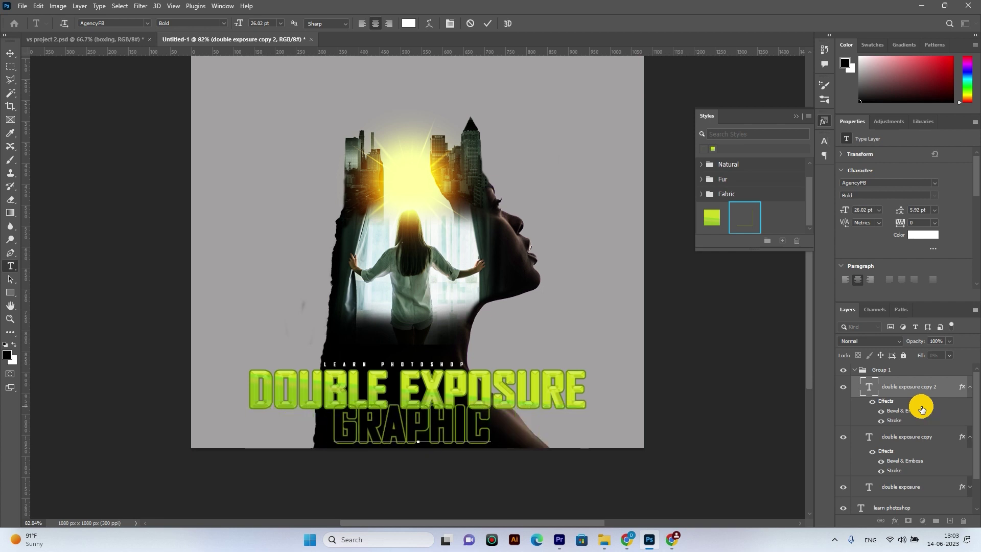
text( DESIGN)
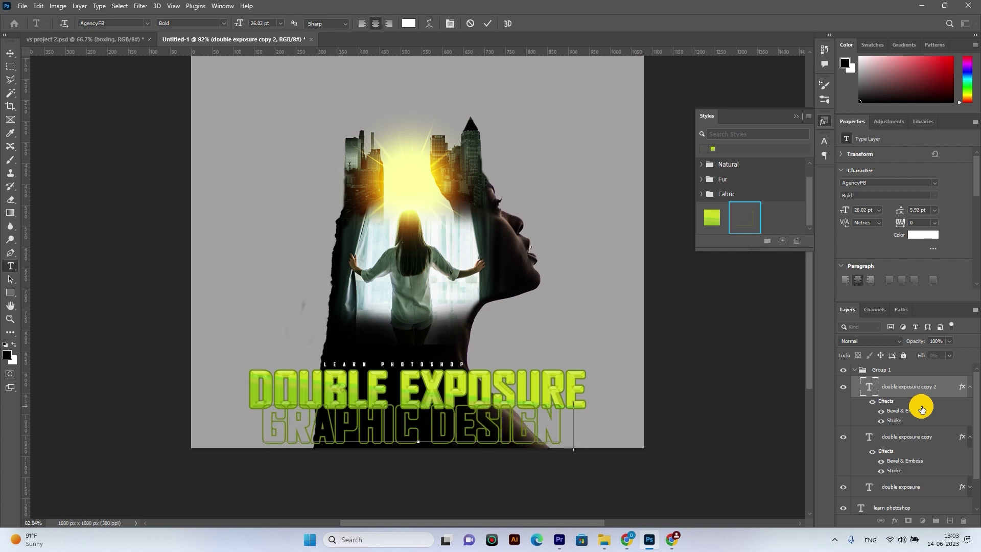
text( COURSE)
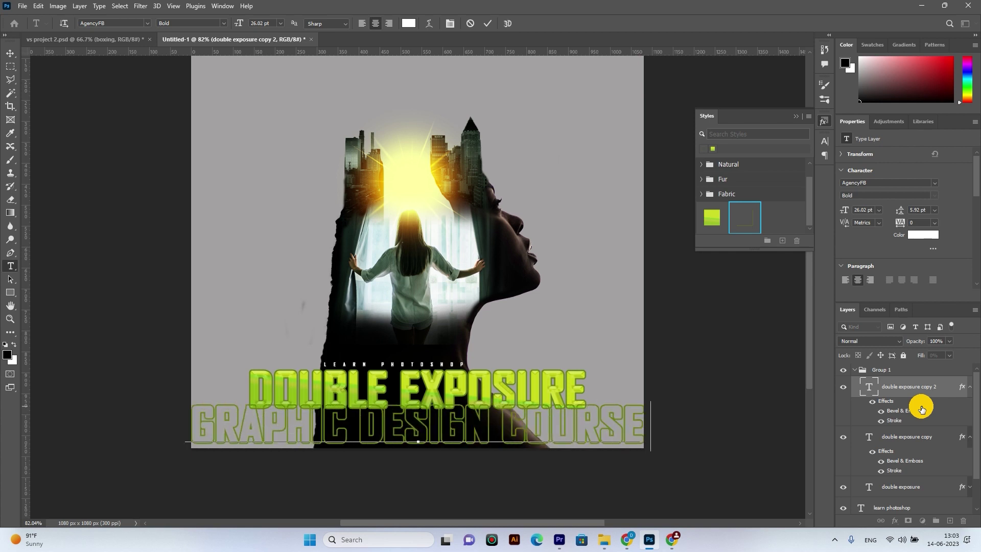
text( IN H)
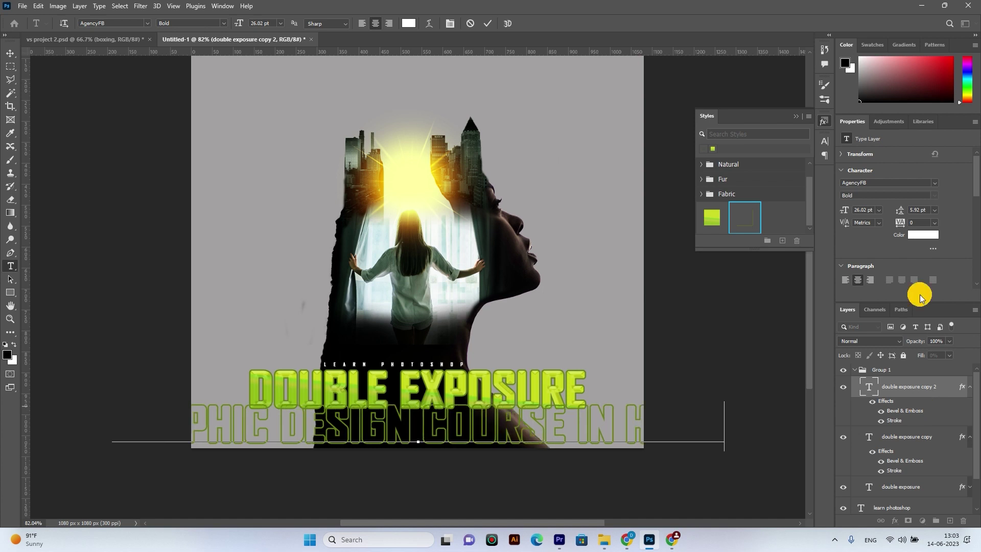
click(865, 386)
key(ctrl+t)
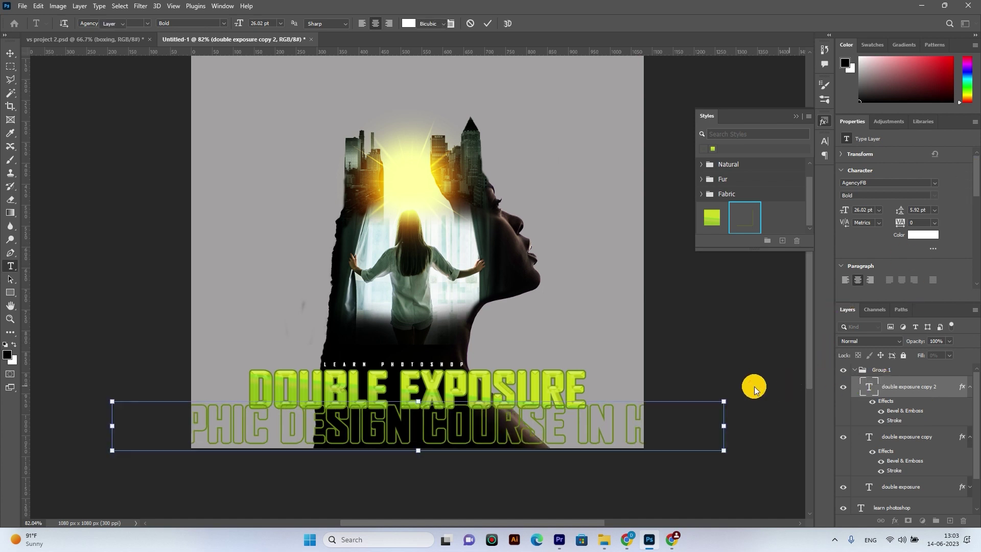
drag(418, 401, 458, 432)
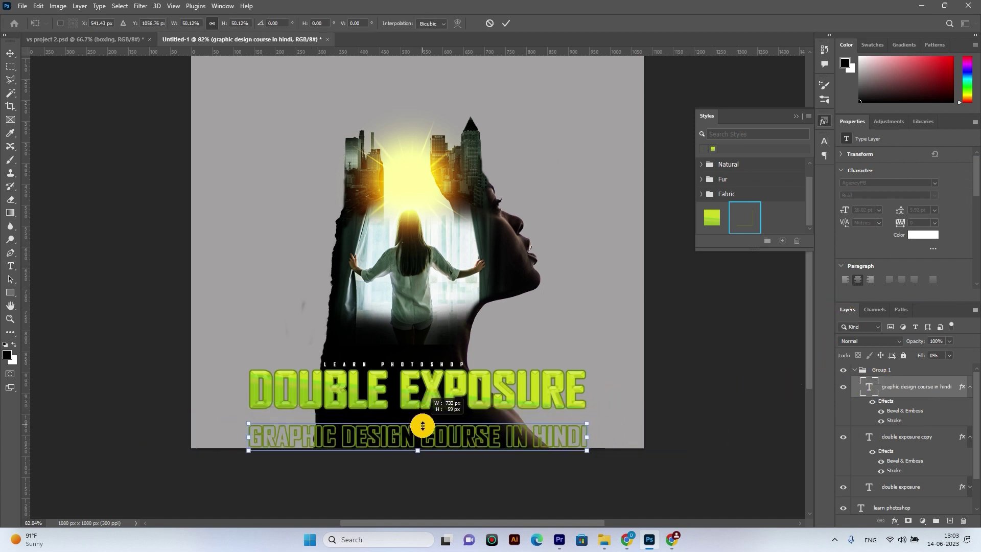
mouse_move(519, 435)
mouse_down()
mouse_move(487, 439)
mouse_move(476, 425)
mouse_up()
drag(486, 420, 487, 422)
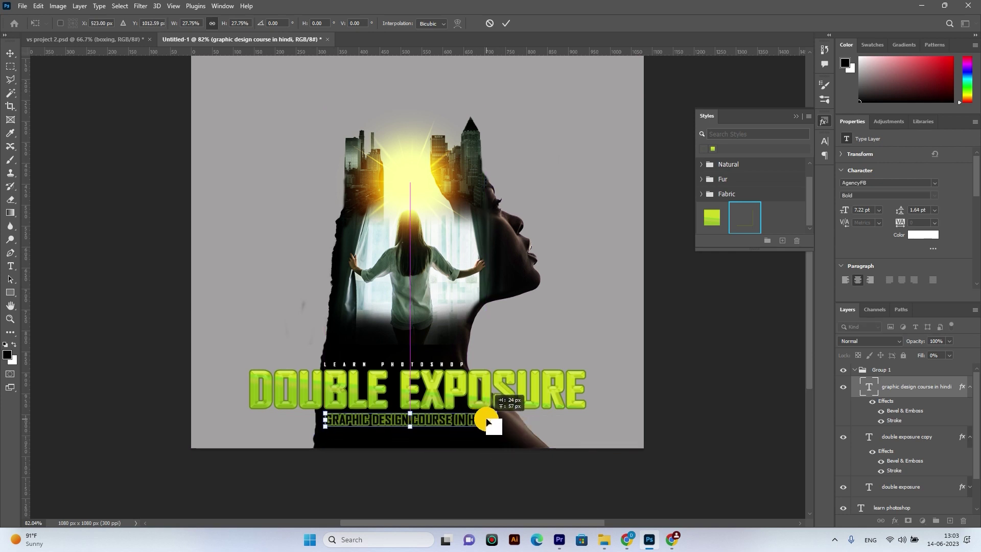
key(Return)
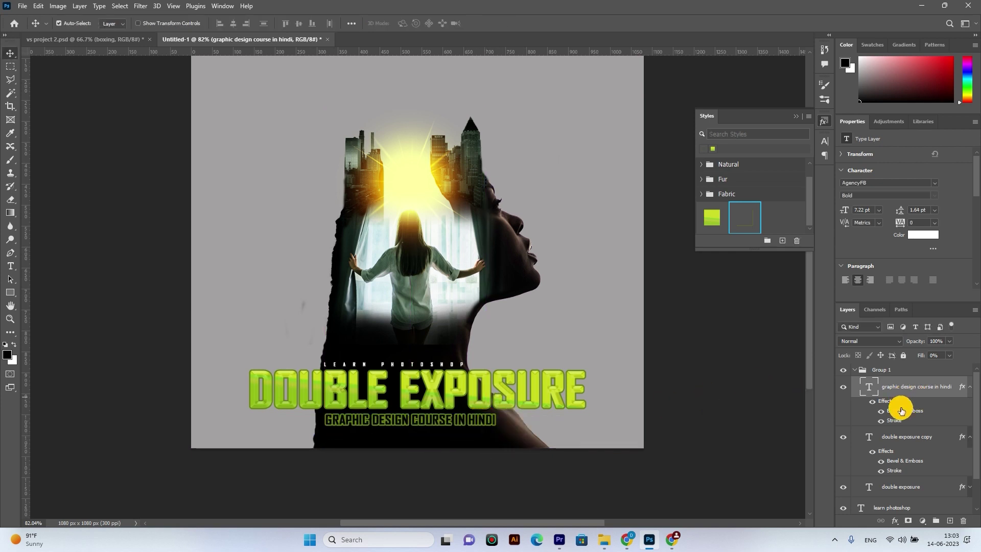
click(880, 413)
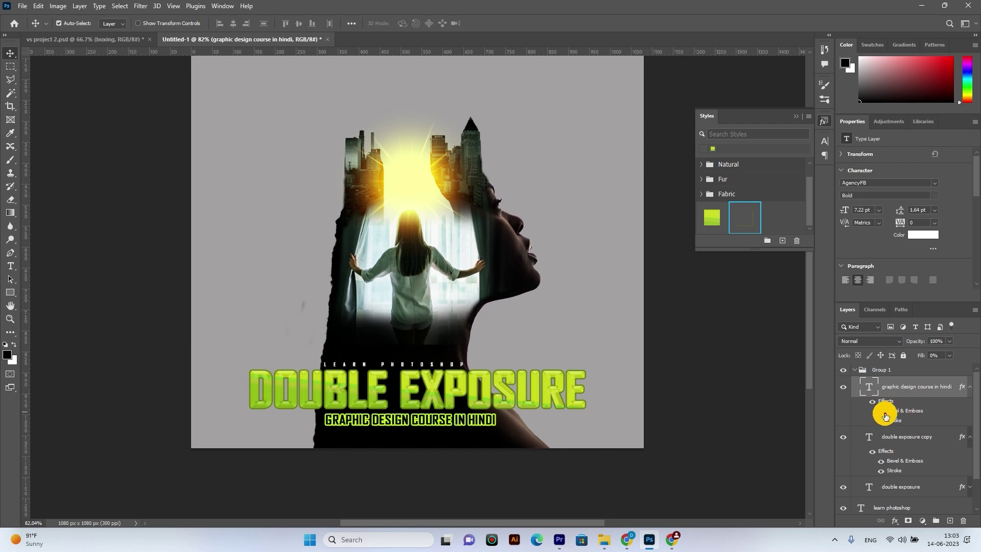
click(888, 420)
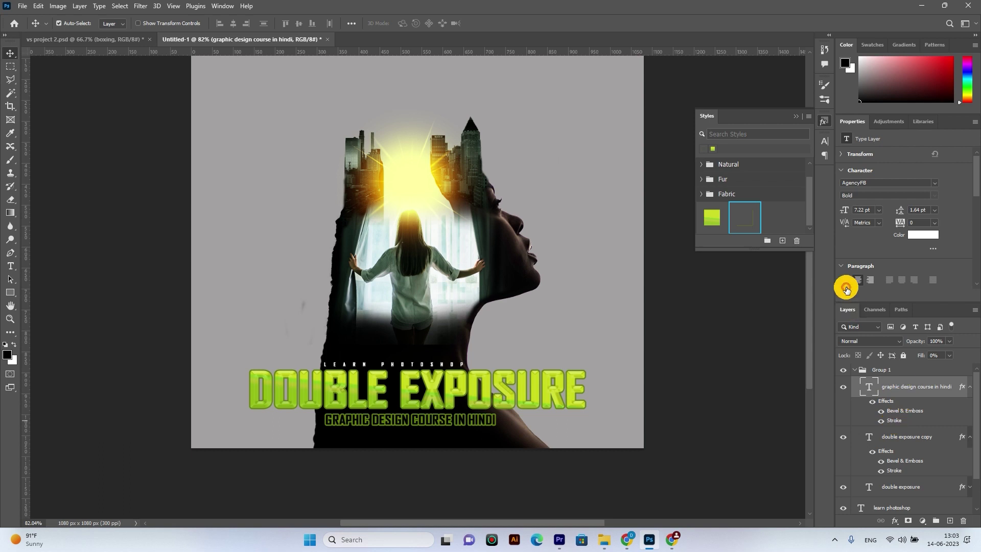
- Turn off the subtitle's Bevel & Emboss, keeping only a thin green stroke
double_click(899, 400)
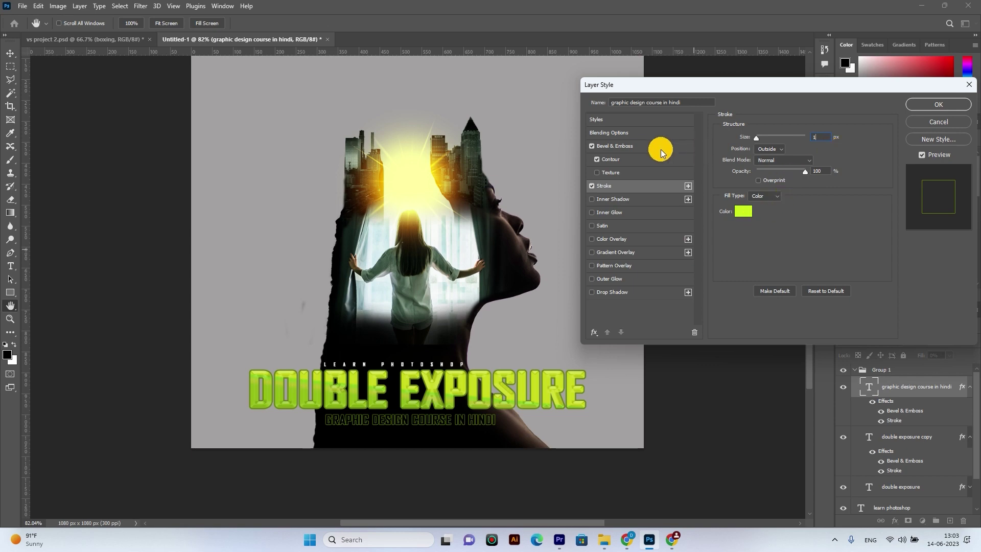
click(592, 147)
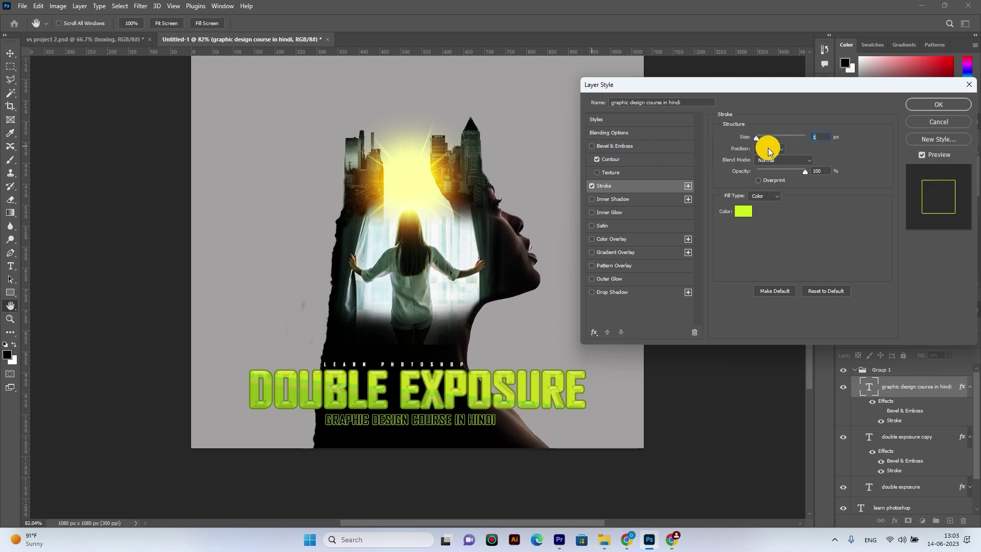
key(Return)
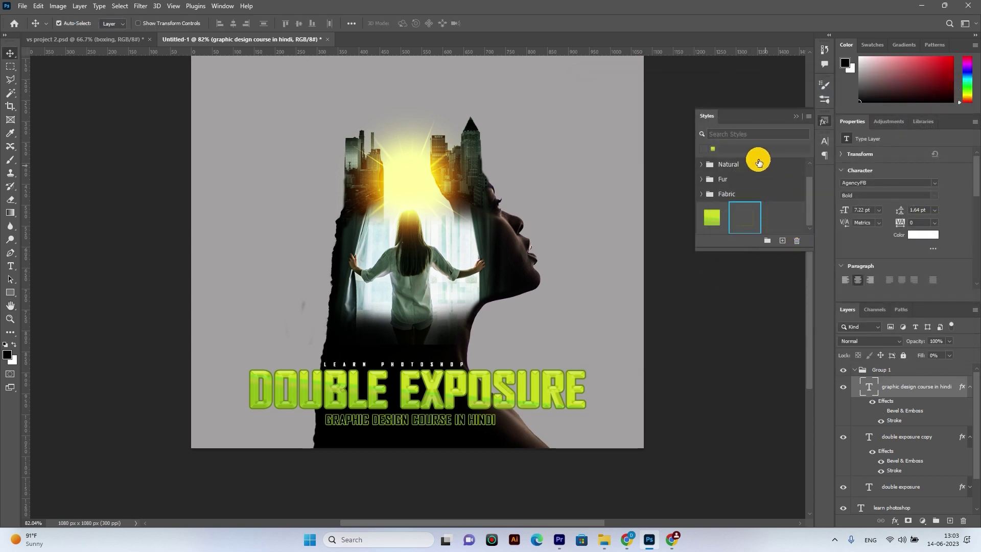
- Set the subtitle's tracking to 240 and re-centre it under DOUBLE EXPOSURE
click(826, 145)
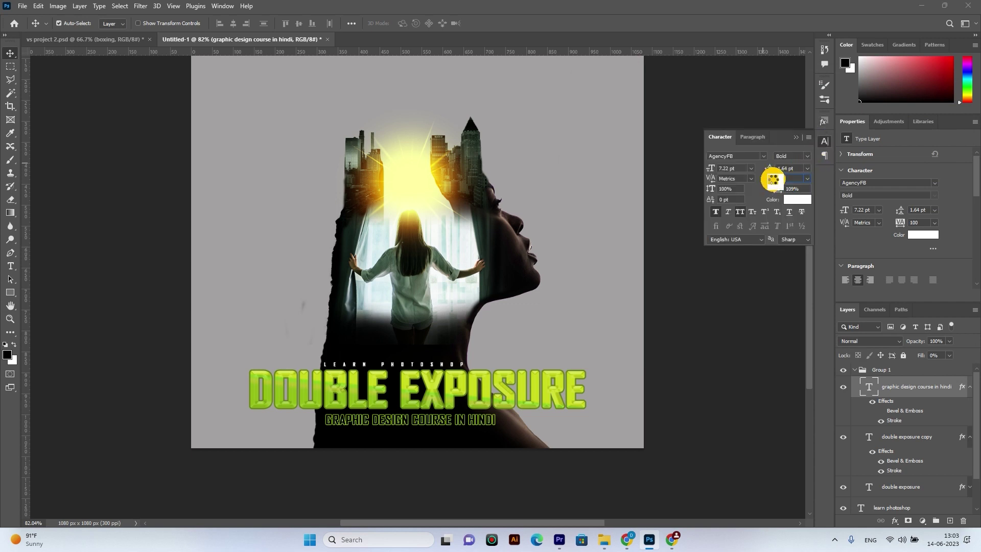
key(Return)
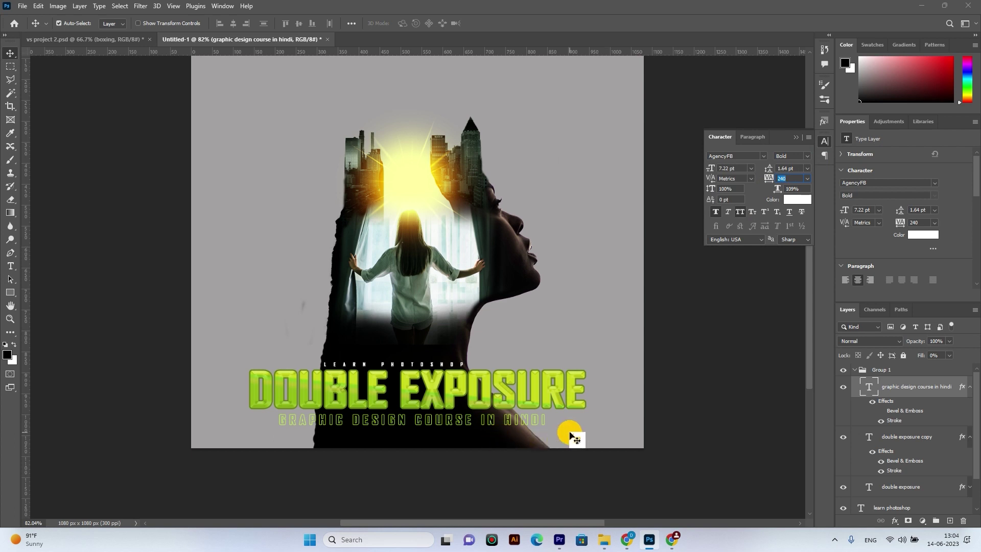
key(ctrl)
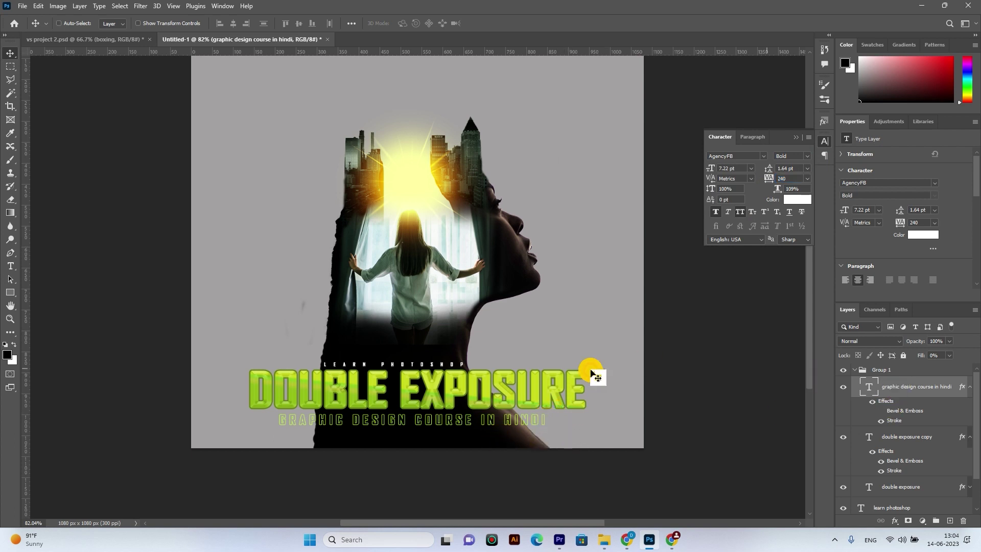
mouse_move(526, 421)
mouse_down()
mouse_move(439, 417)
mouse_move(479, 421)
mouse_up()
key(ctrl+t)
key(Return)
click(399, 406)
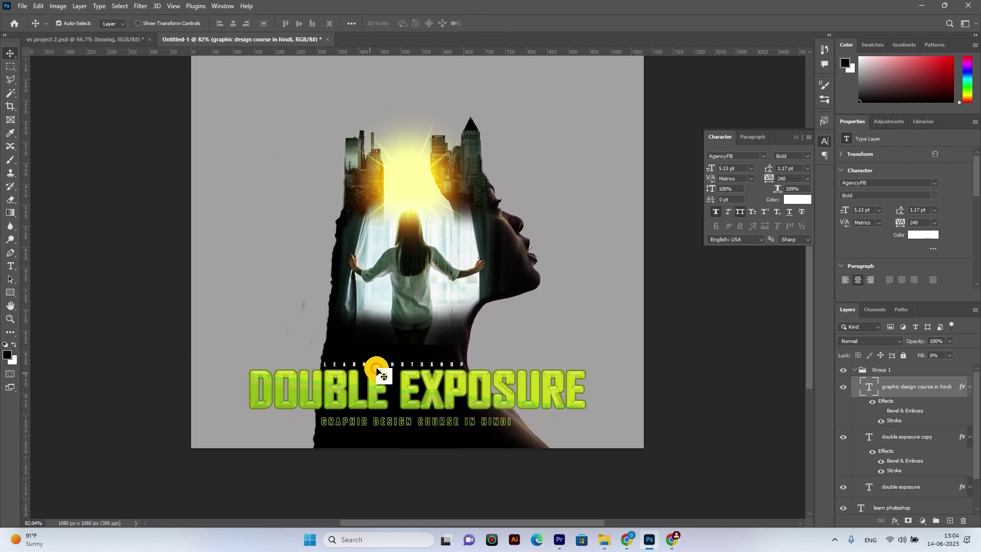
- Select the LEARN PHOTOSHOP layer and zoom out to view the whole poster
click(383, 366)
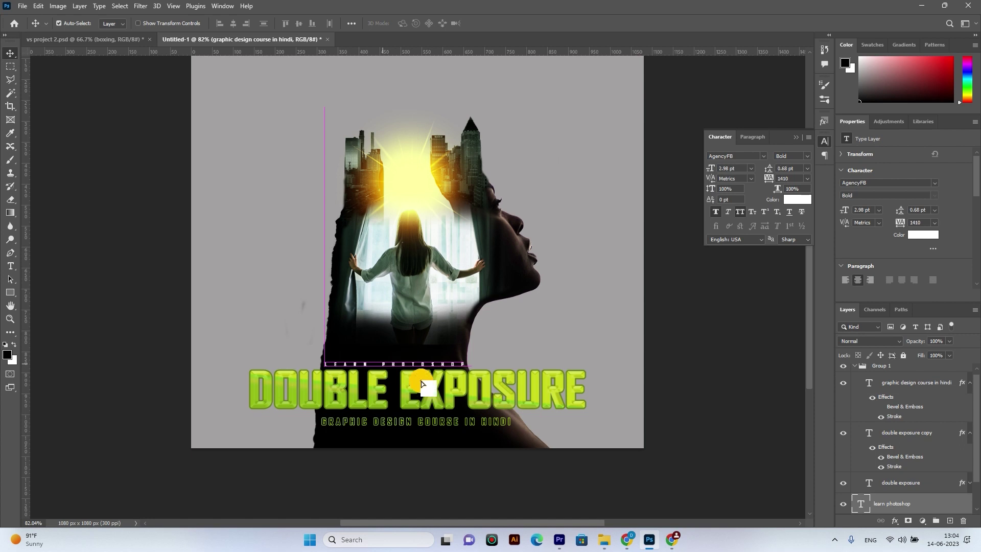
scroll(489, 312, up, 2)
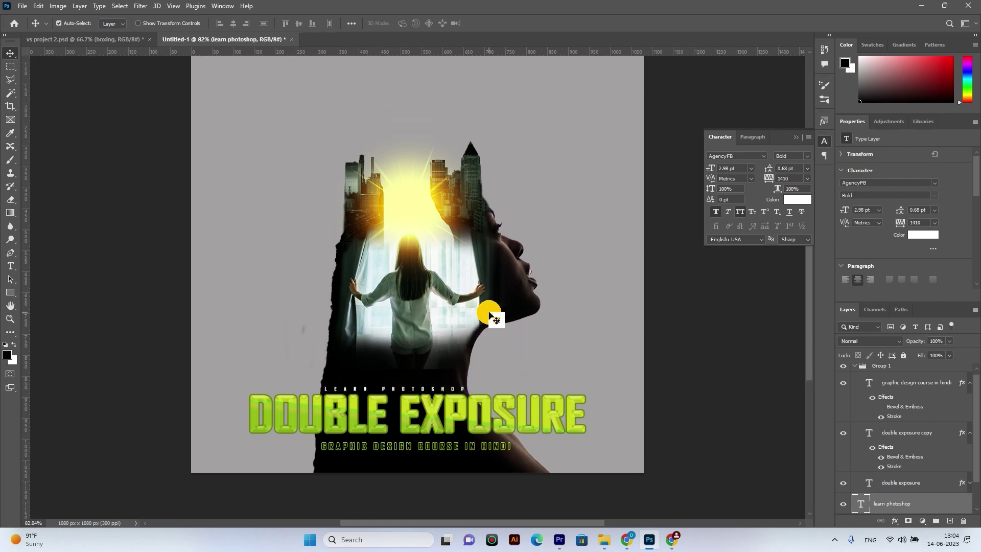
key(ctrl+minus)
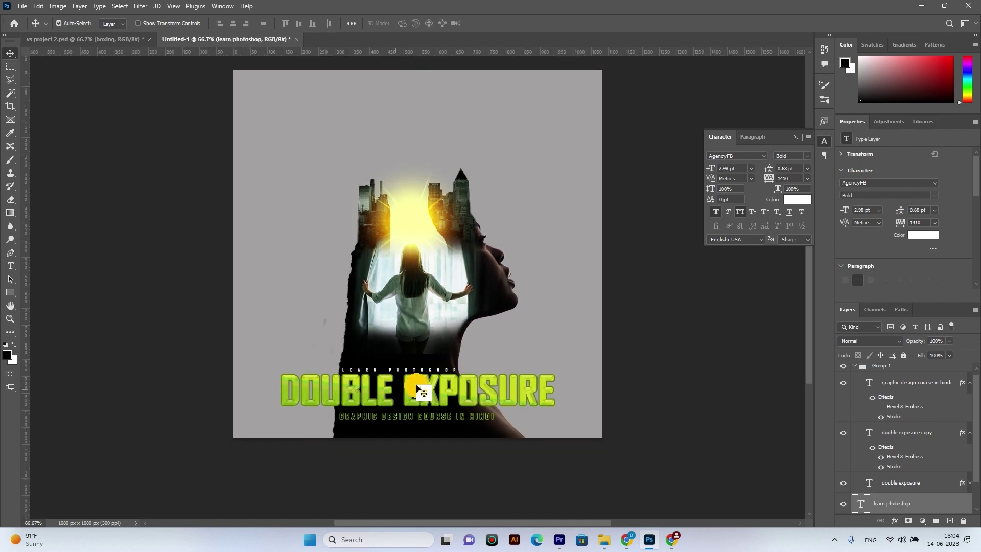
- Add a new empty layer above Color Fill 1 inside Group 2
key(b)
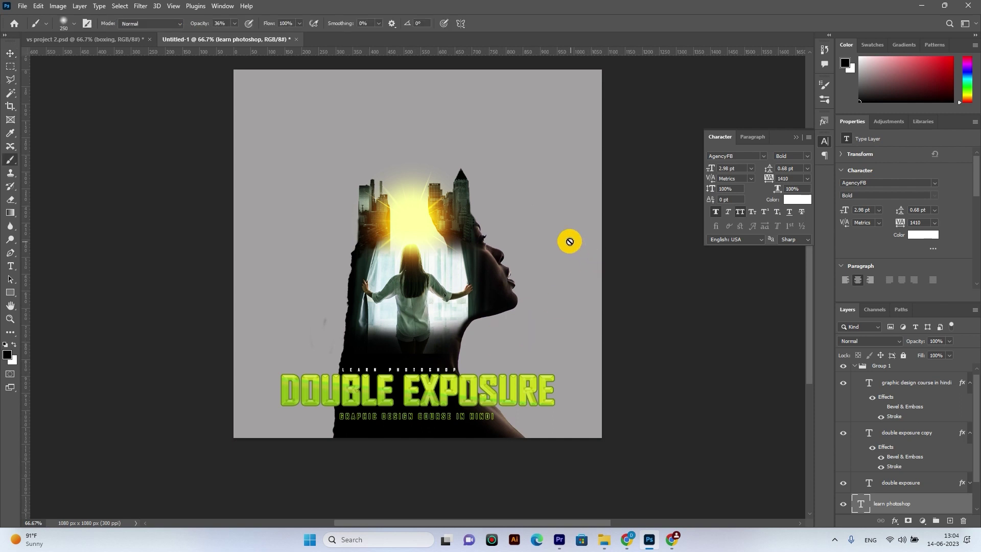
scroll(927, 490, down, 2)
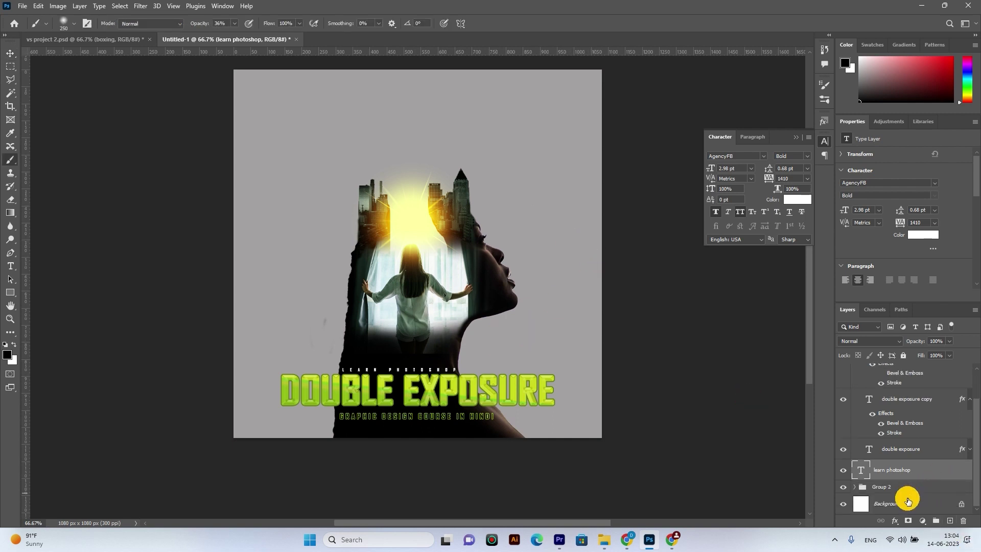
click(907, 501)
click(900, 490)
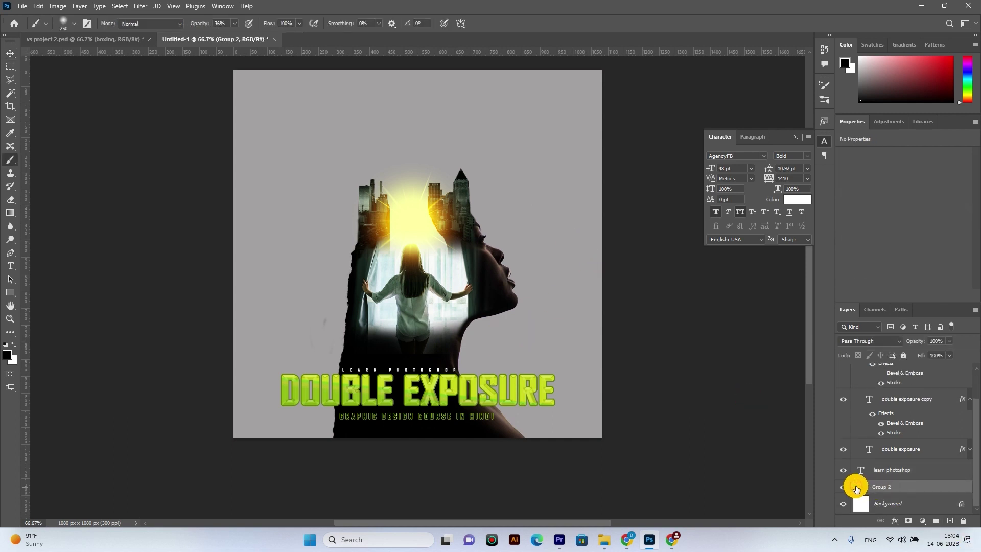
click(854, 486)
scroll(885, 492, down, 3)
scroll(885, 492, down, 2)
scroll(894, 487, down, 2)
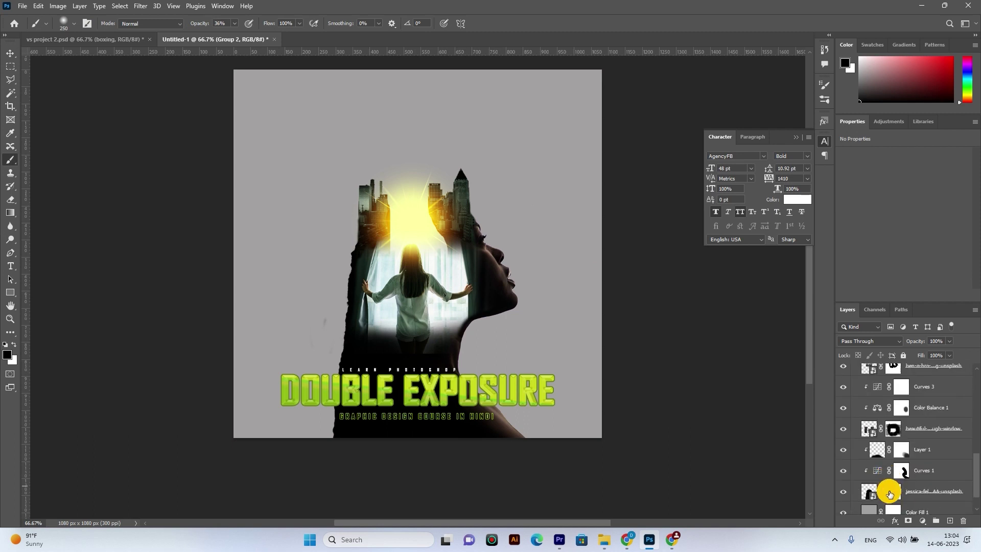
scroll(909, 482, down, 2)
click(919, 482)
click(950, 520)
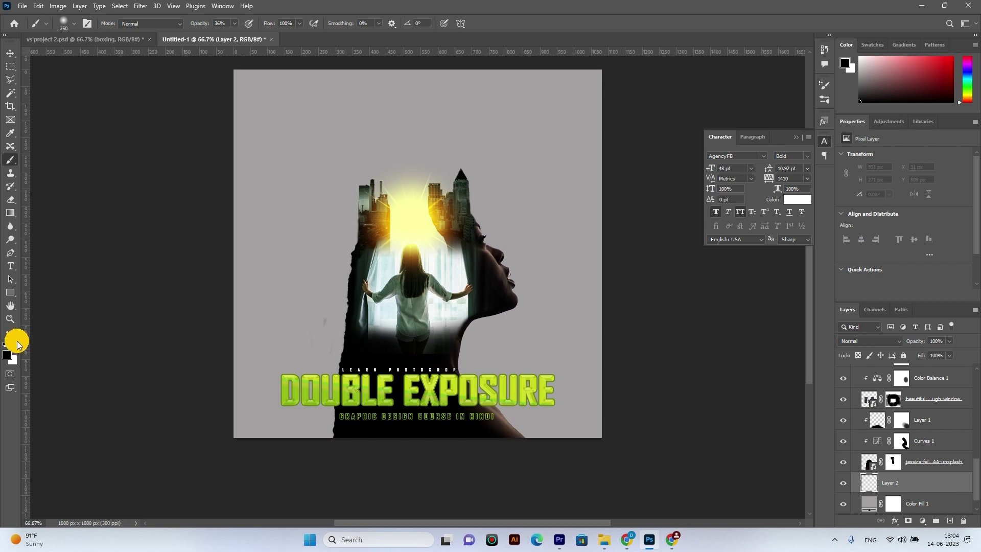
- Paint a soft white glow behind the woman with a 1100 brush, undoing one stroke
click(13, 344)
key(bracketright)
key(bracketright)
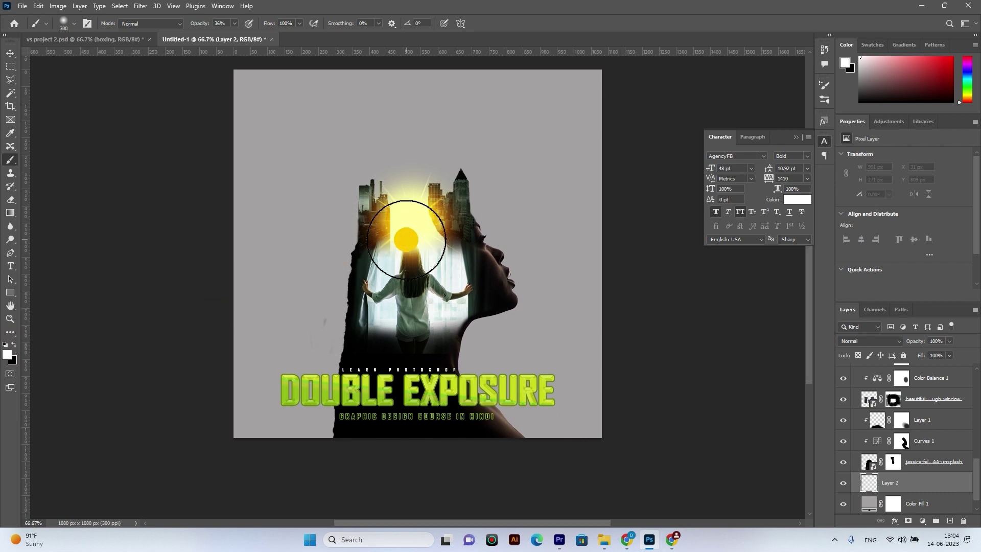
key(bracketright)
key(bracketright)
key(bracketright)
key(bracketright)
key(bracketright)
click(418, 241)
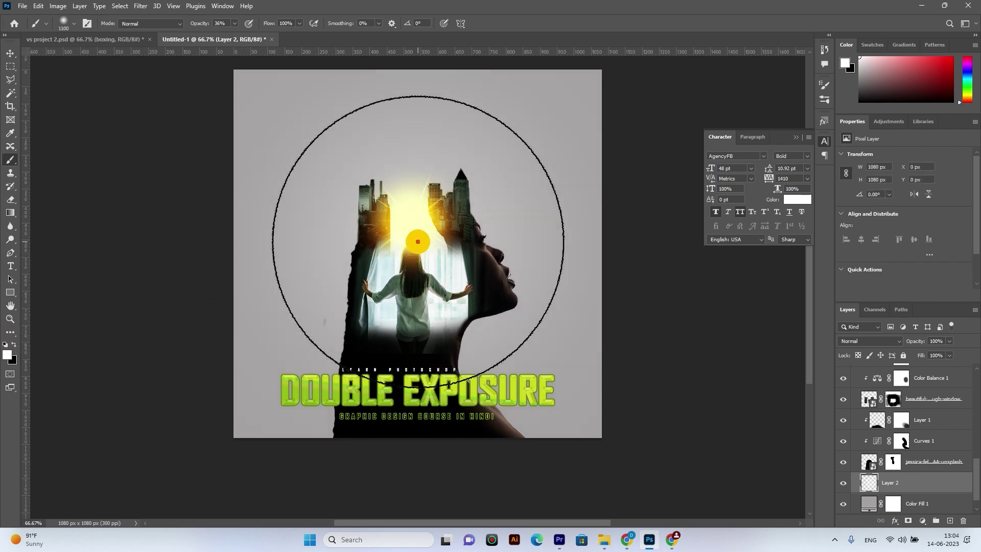
click(417, 251)
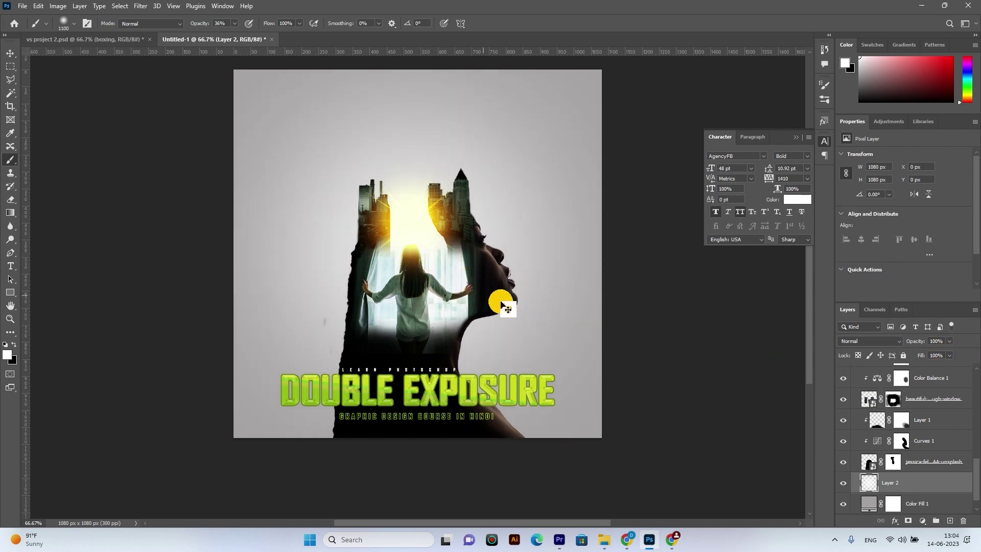
key(ctrl+z)
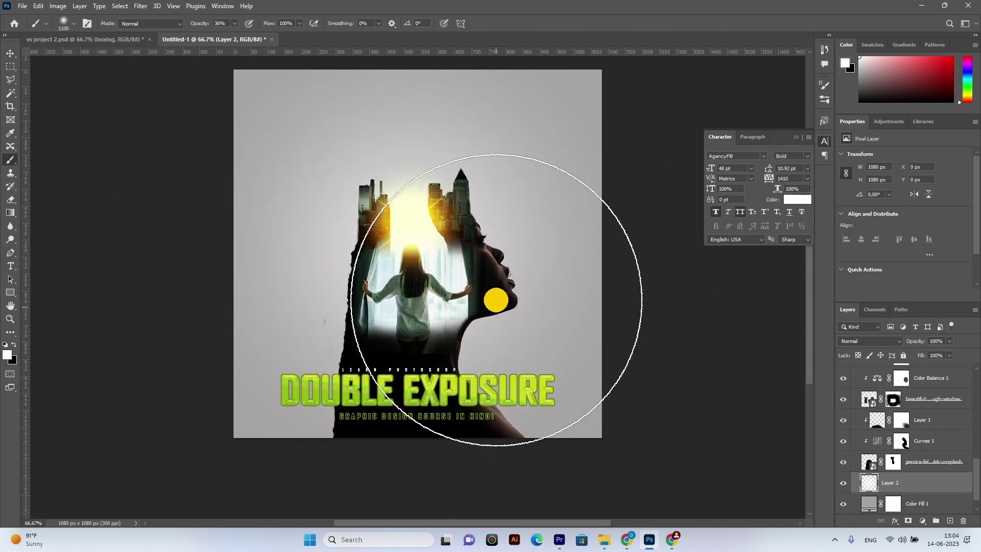
key(v)
click(453, 286)
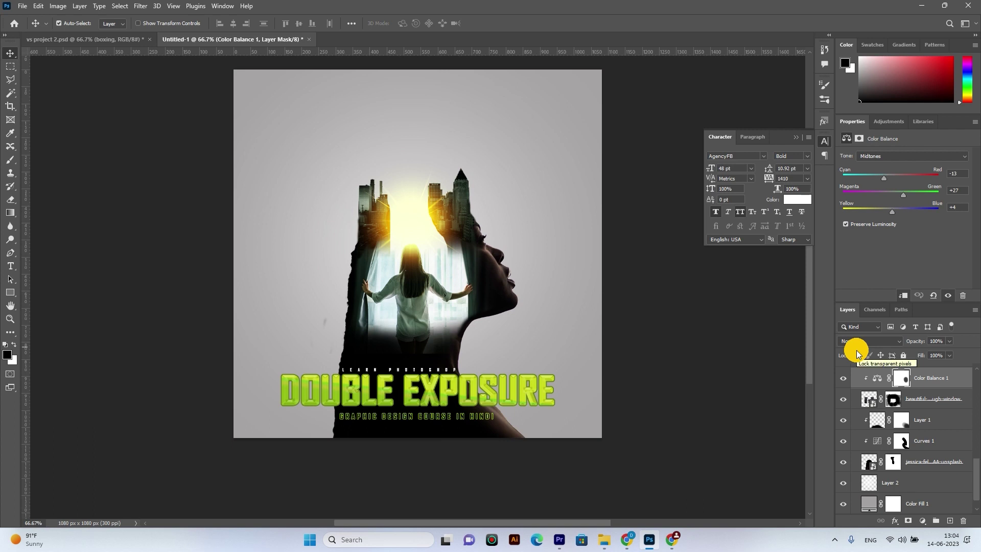
- Push Color Balance 1 midtones toward magenta and reshape the Curves 3 RGB curve
click(876, 377)
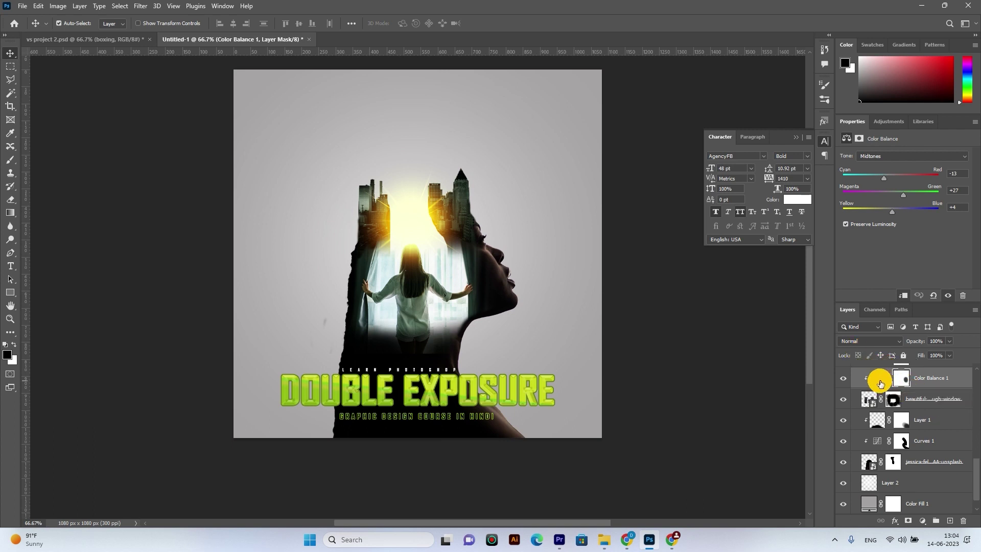
mouse_move(900, 199)
mouse_down()
mouse_move(864, 196)
mouse_move(900, 192)
mouse_move(876, 213)
mouse_up()
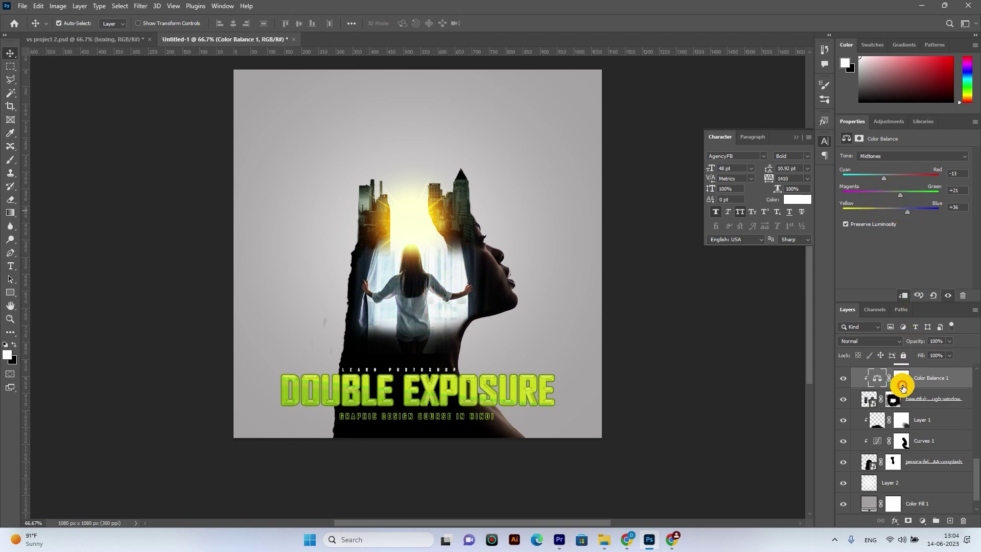
scroll(897, 375, up, 1)
click(877, 387)
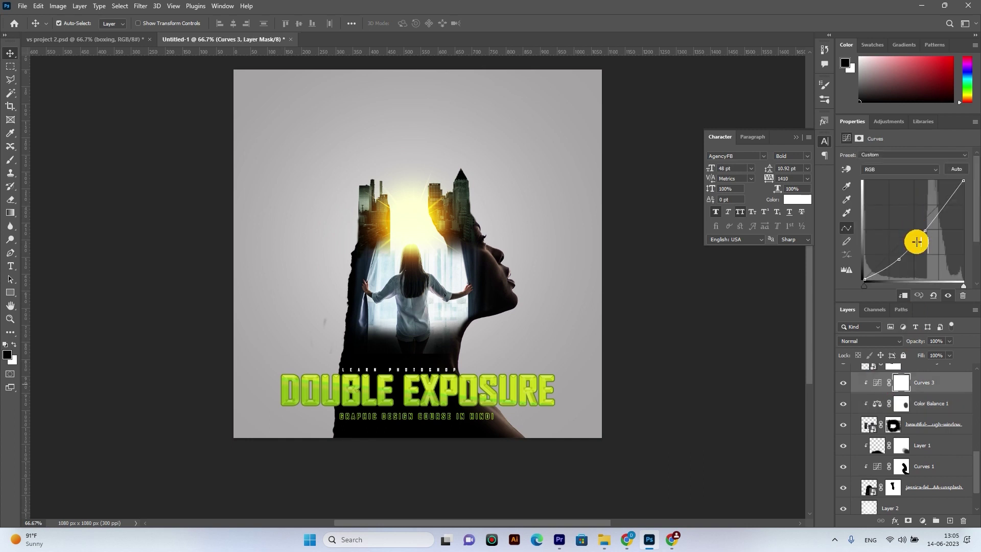
mouse_move(915, 241)
mouse_down()
mouse_move(924, 231)
mouse_move(903, 255)
mouse_move(945, 240)
mouse_move(908, 263)
mouse_up()
click(907, 255)
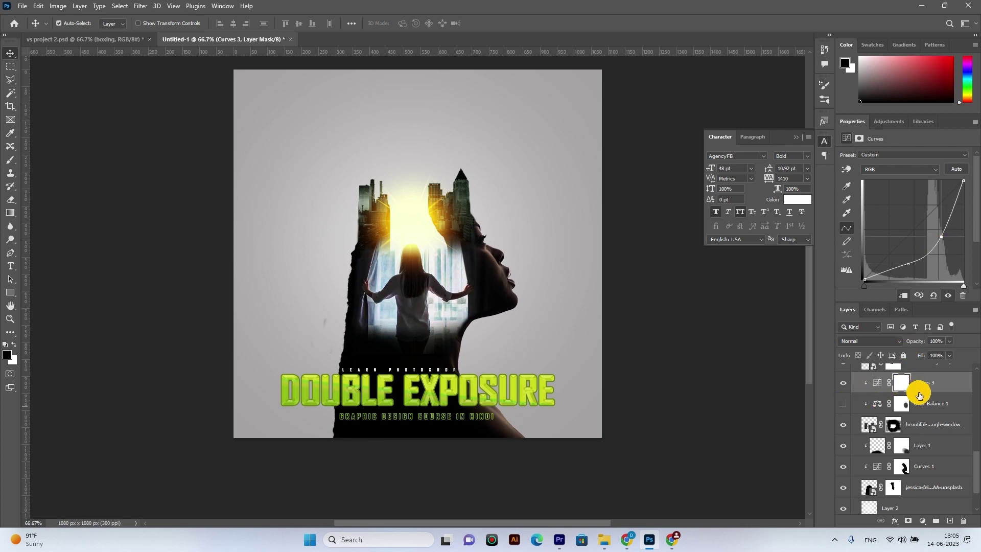
- Shift Color Balance 1 toward yellow and pull Curves 3 down to darken midtones and shadows
click(843, 404)
click(877, 407)
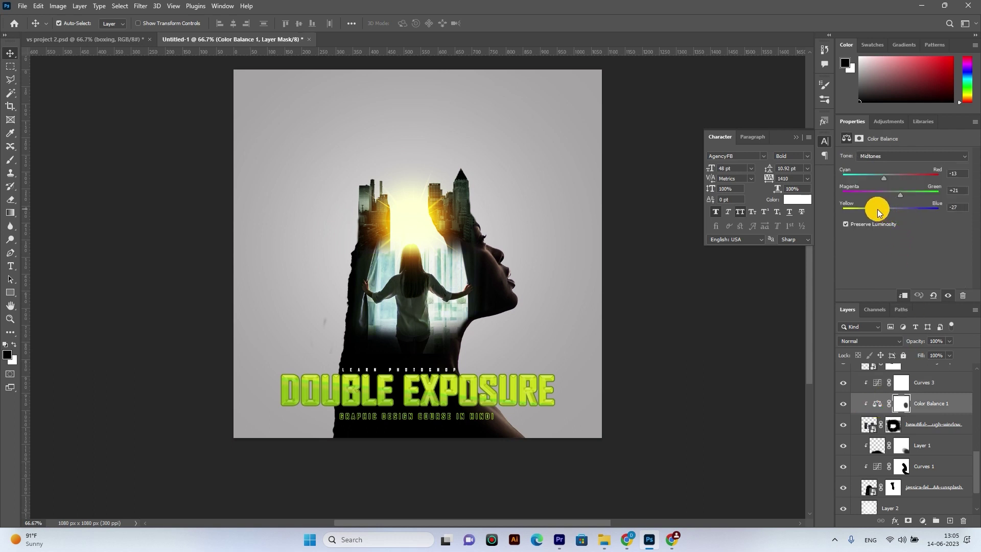
drag(879, 212, 867, 179)
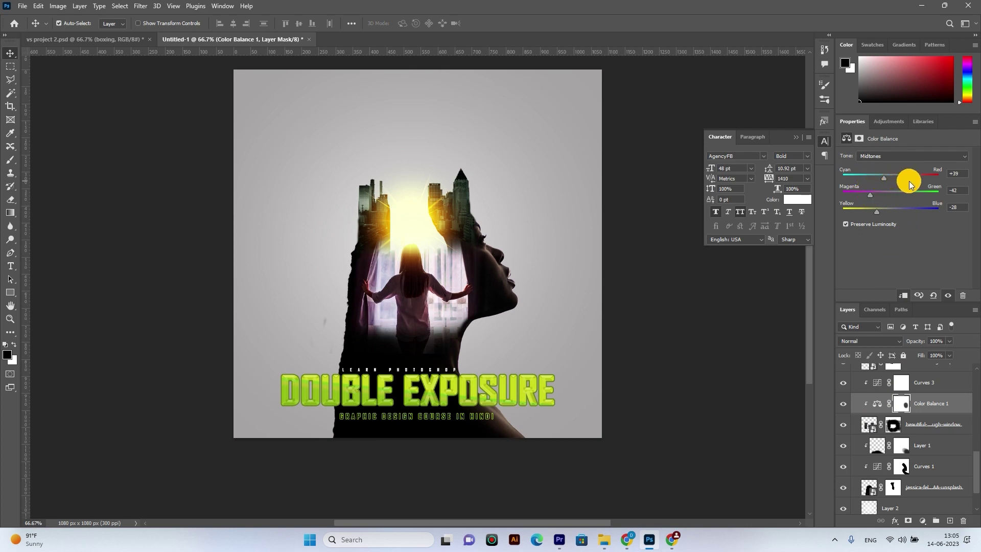
click(880, 384)
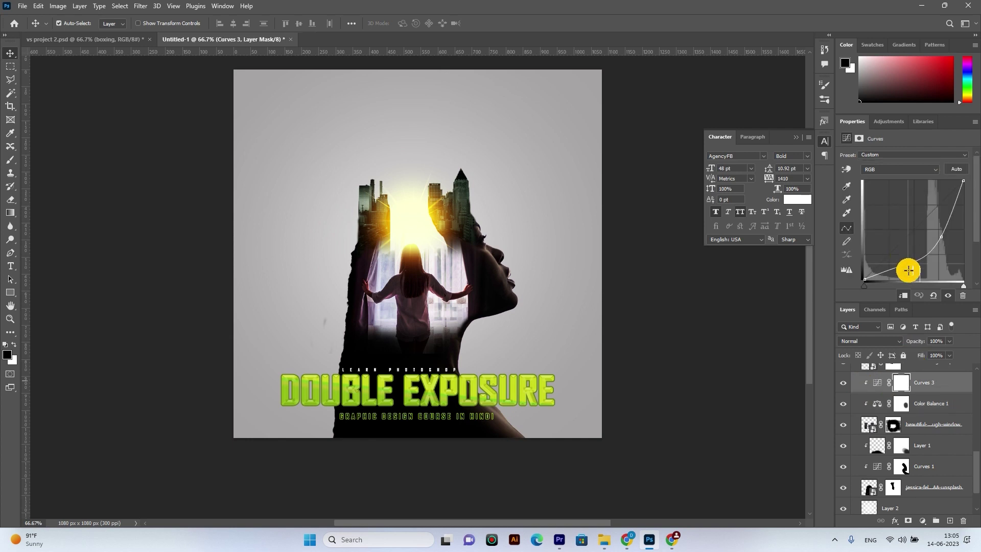
drag(908, 271, 914, 276)
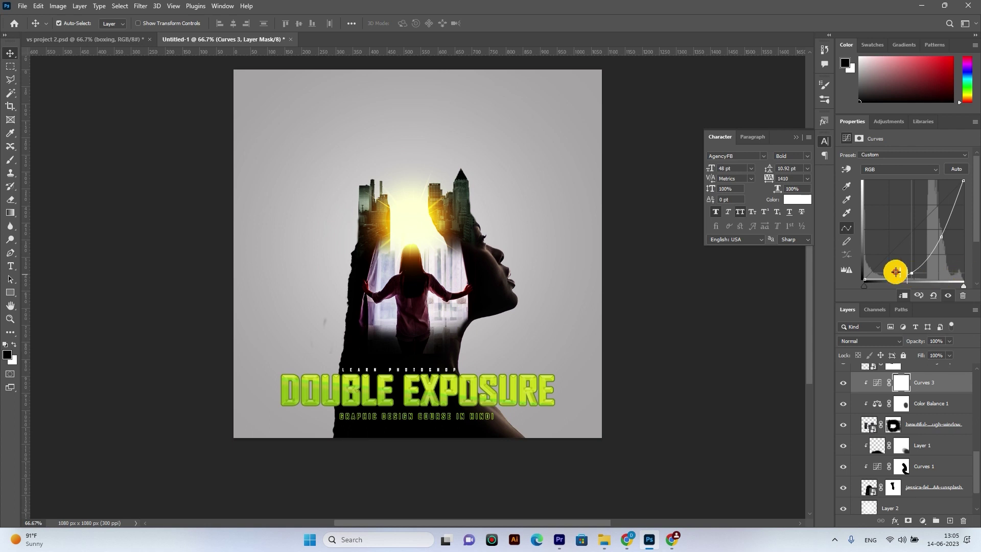
mouse_move(939, 392)
mouse_down()
mouse_move(749, 403)
mouse_move(465, 282)
mouse_move(367, 325)
mouse_move(434, 274)
mouse_move(463, 213)
mouse_up()
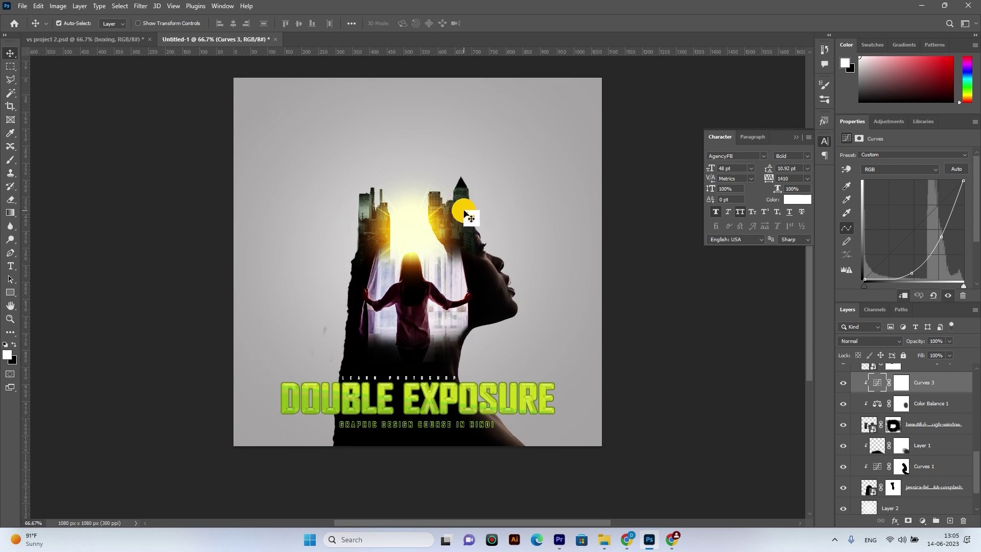
mouse_move(467, 216)
mouse_down()
mouse_move(296, 148)
mouse_move(814, 374)
mouse_up()
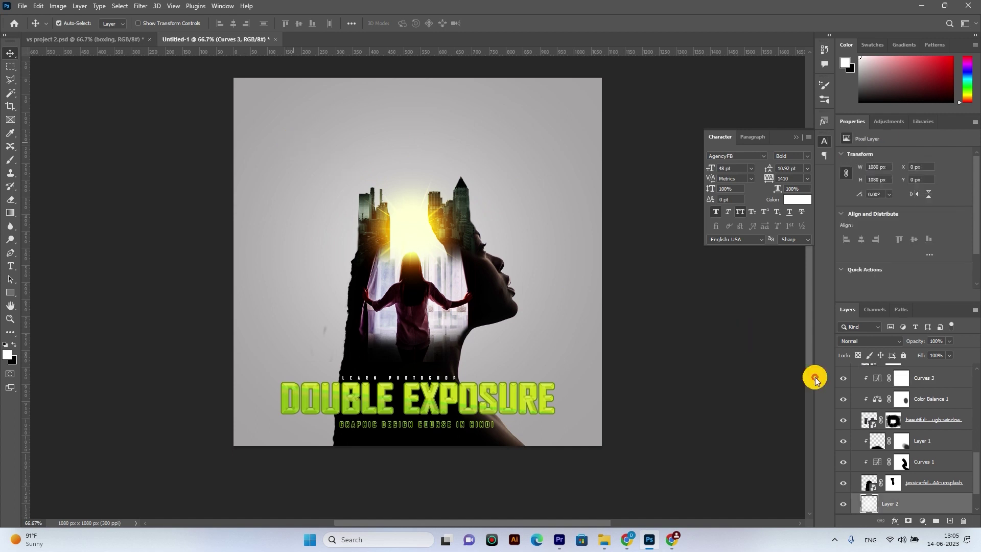
- Toggle the white glow layer to compare the poster with and without it
click(844, 510)
click(844, 506)
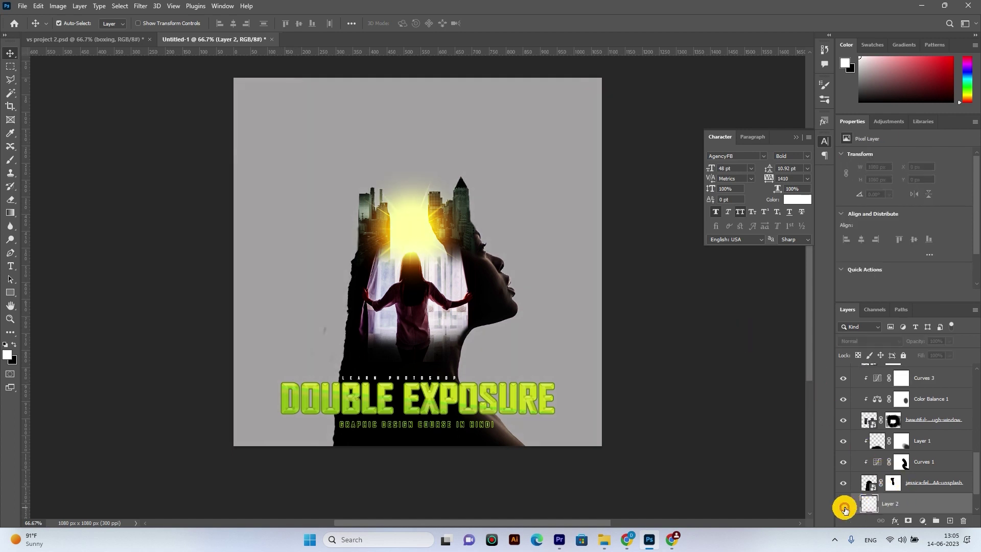
click(844, 508)
click(843, 509)
scroll(388, 274, up, 1)
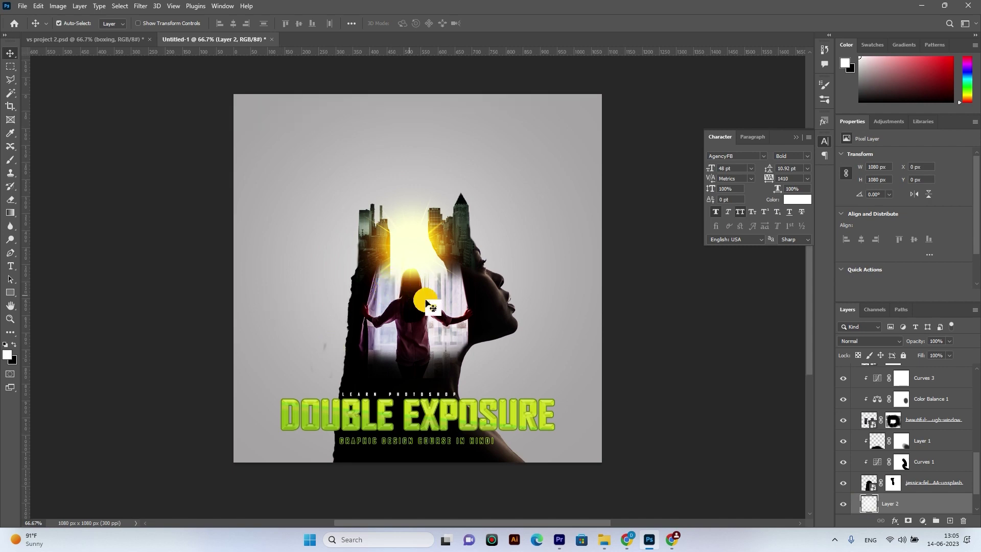